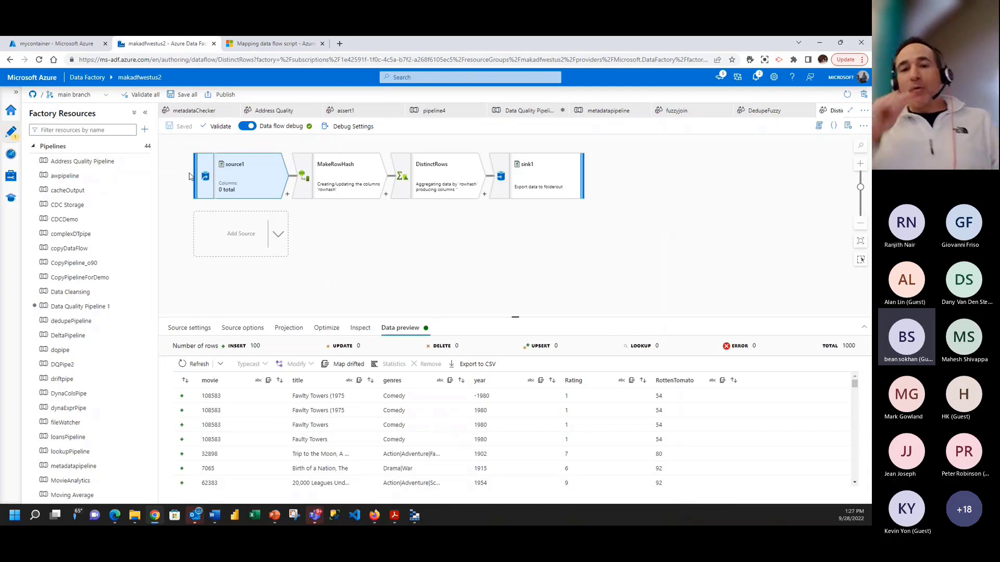
Step: Deselect source1 in the DistinctRows data flow and collapse the Pipelines and Data flows resource groups
click(354, 264)
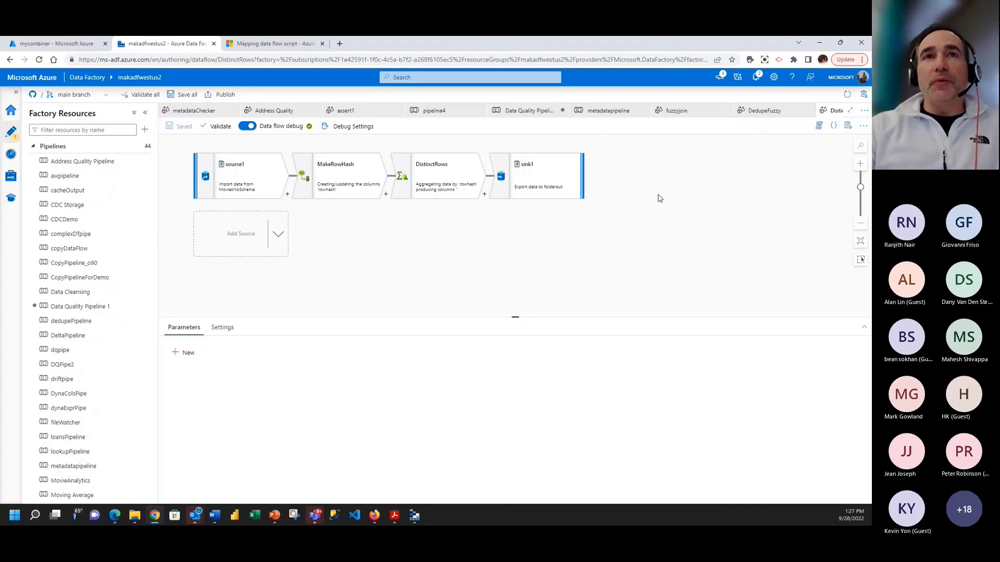
click(33, 147)
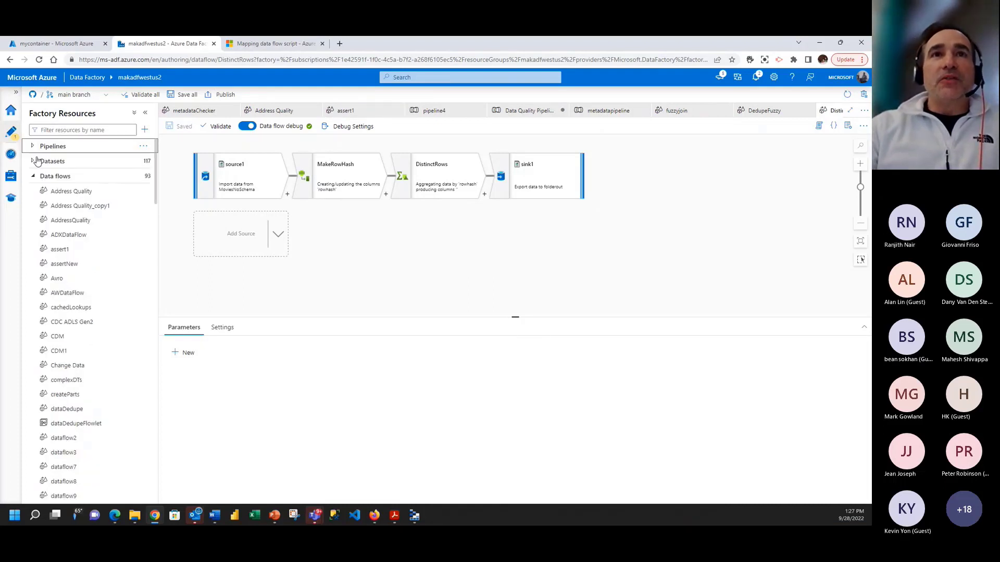
click(32, 176)
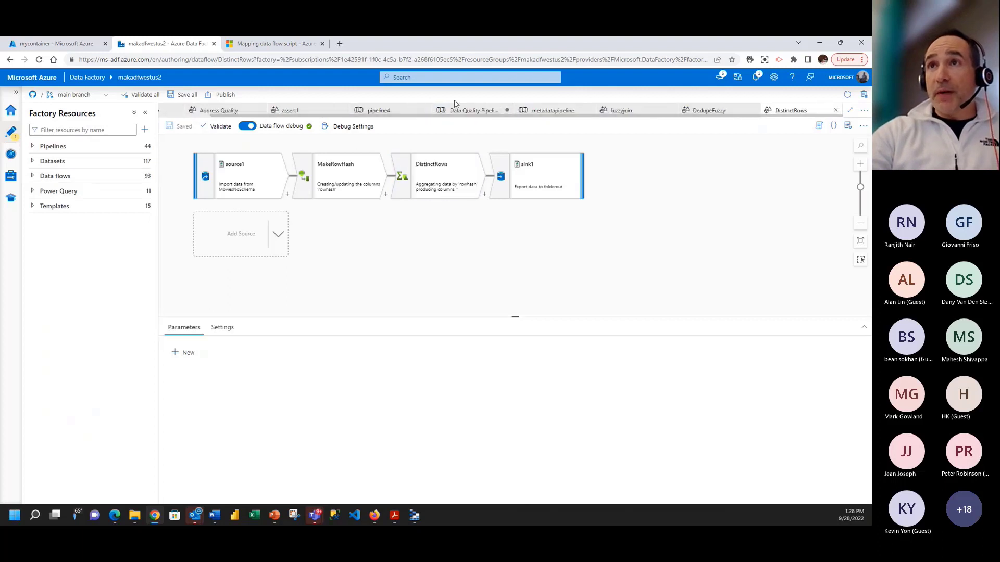
Step: Open pipeline4 and examine its available activities, including Move & transform, Synapse, Databricks, Data Lake Analytics, Iteration & conditionals and General
scroll(586, 116, right, 2)
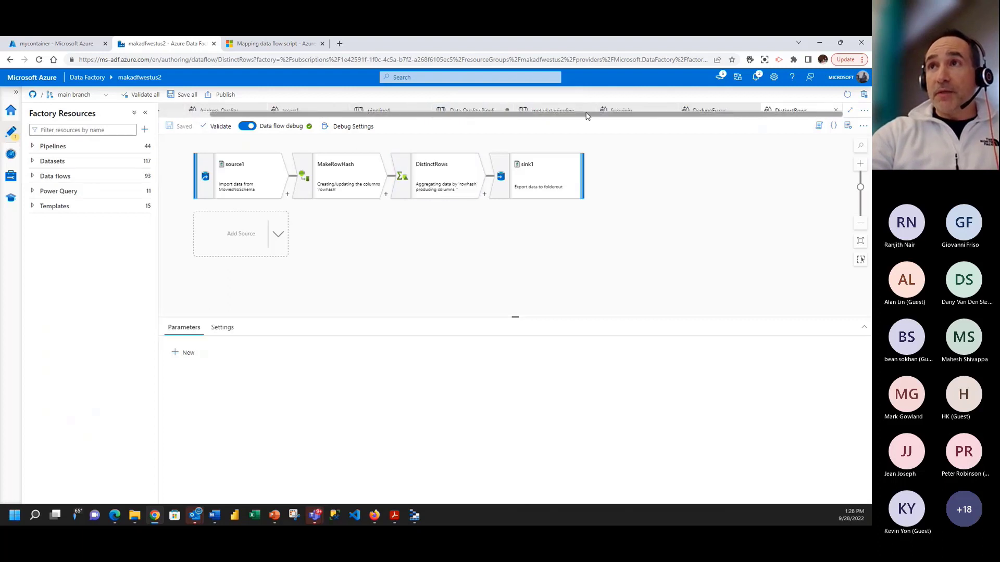
click(385, 110)
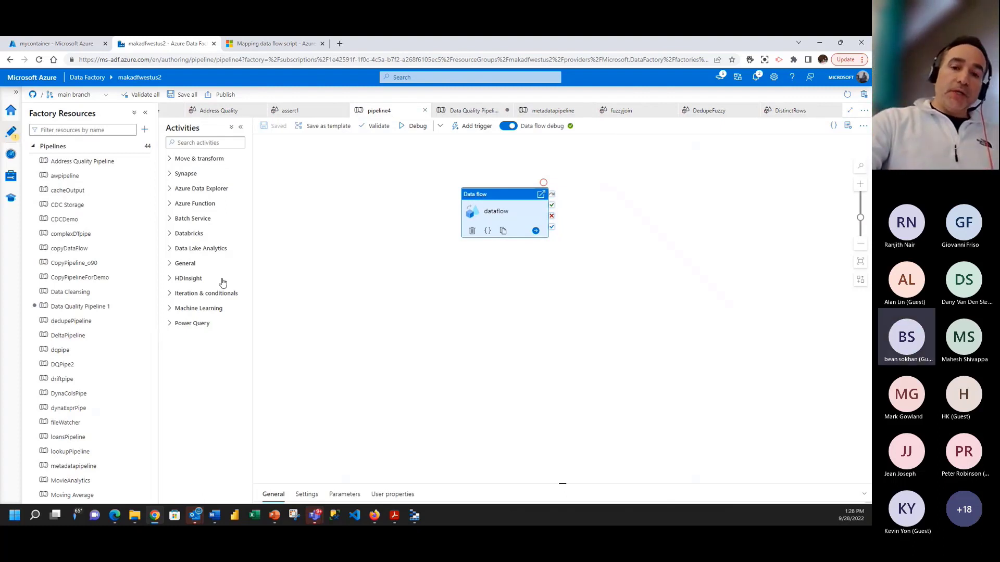
click(169, 158)
click(170, 212)
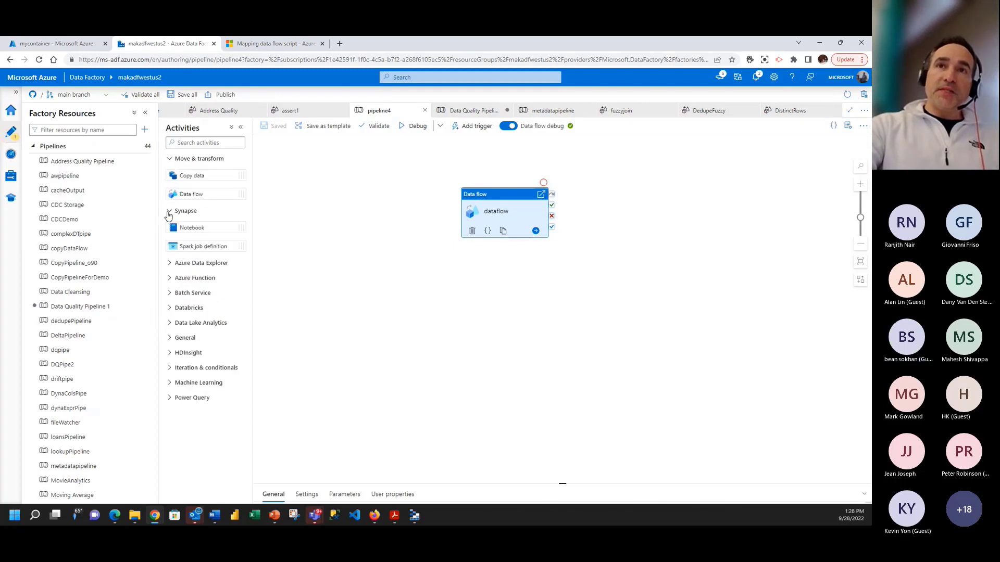
click(171, 263)
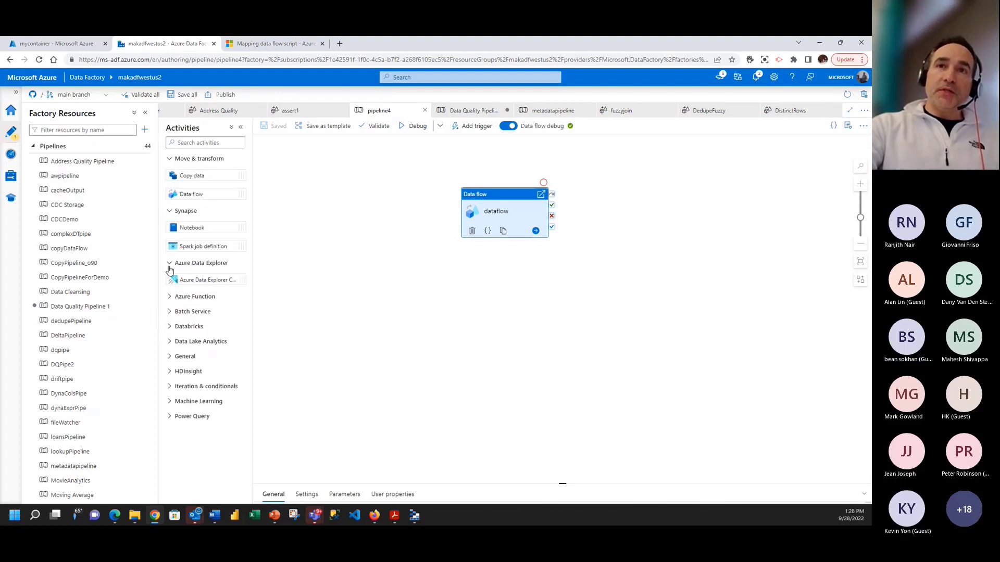
click(169, 311)
click(169, 345)
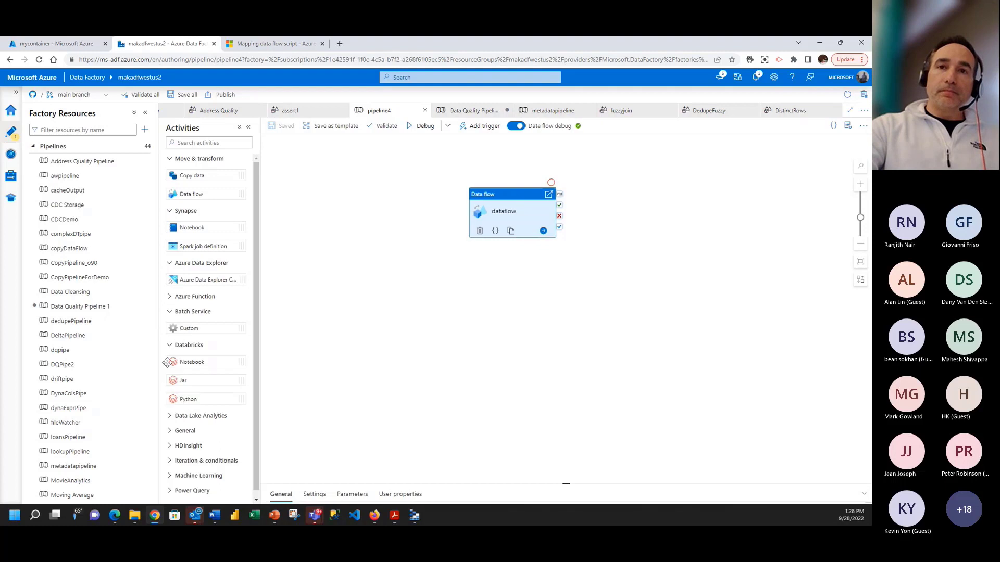
click(168, 416)
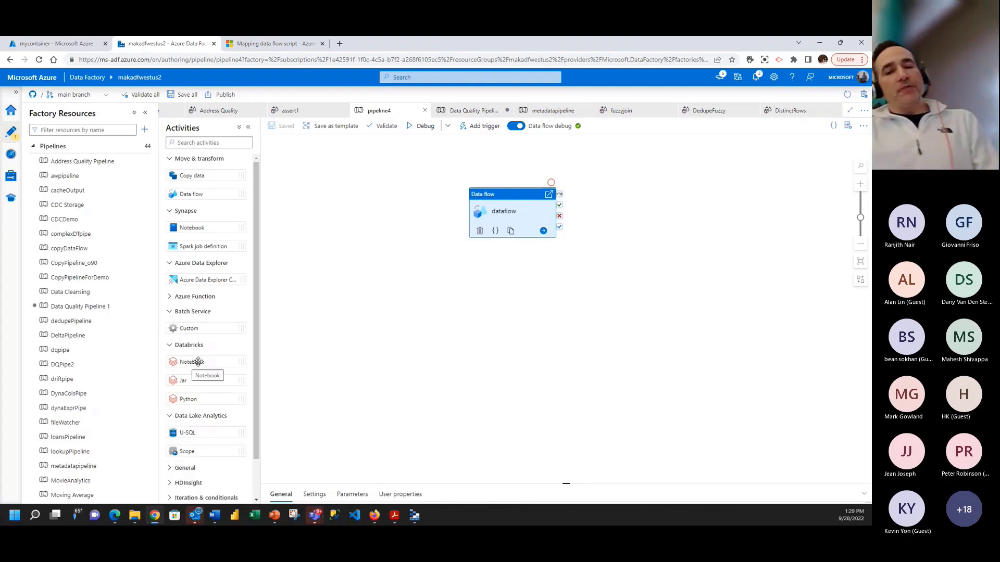
scroll(197, 359, down, 2)
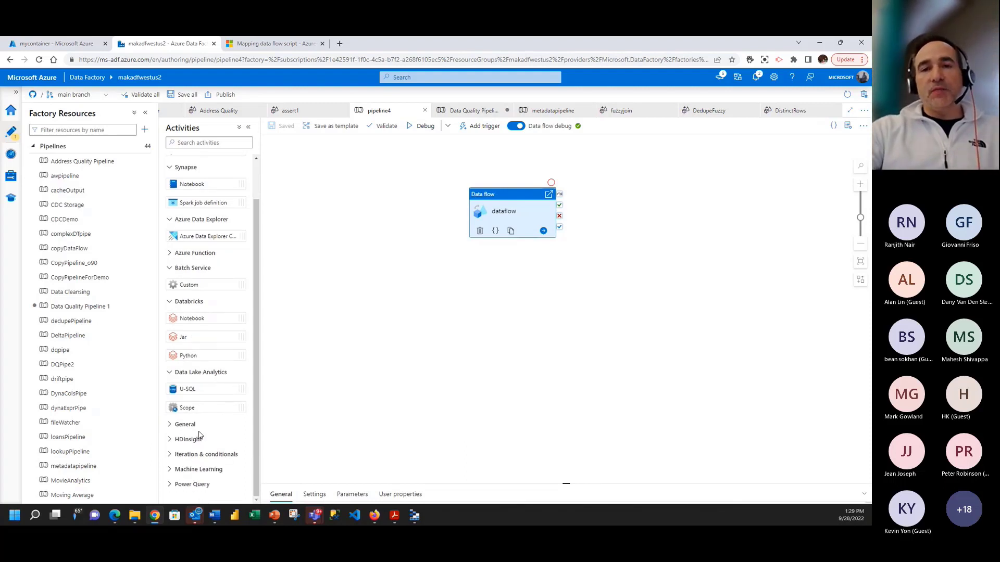
click(170, 455)
scroll(171, 453, down, 2)
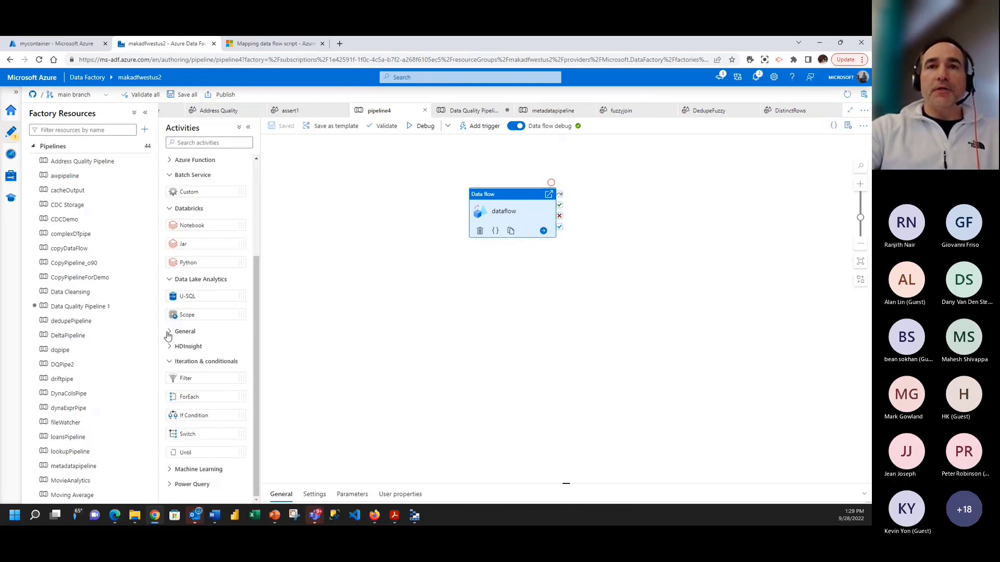
click(169, 332)
scroll(198, 365, down, 3)
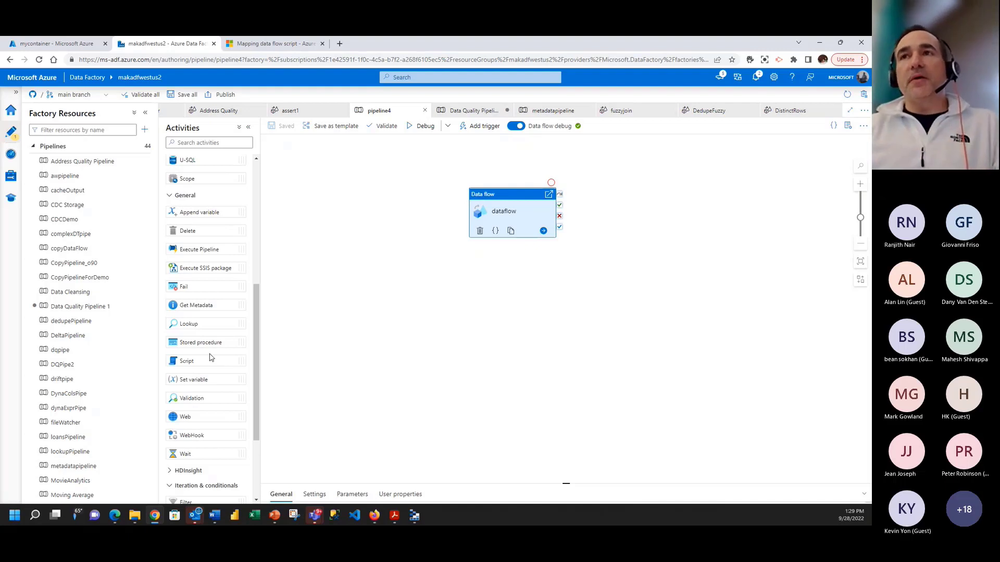
Step: Show the general settings of the dataflow activity in pipeline4 and return to the Move & transform activities
drag(359, 331, 263, 288)
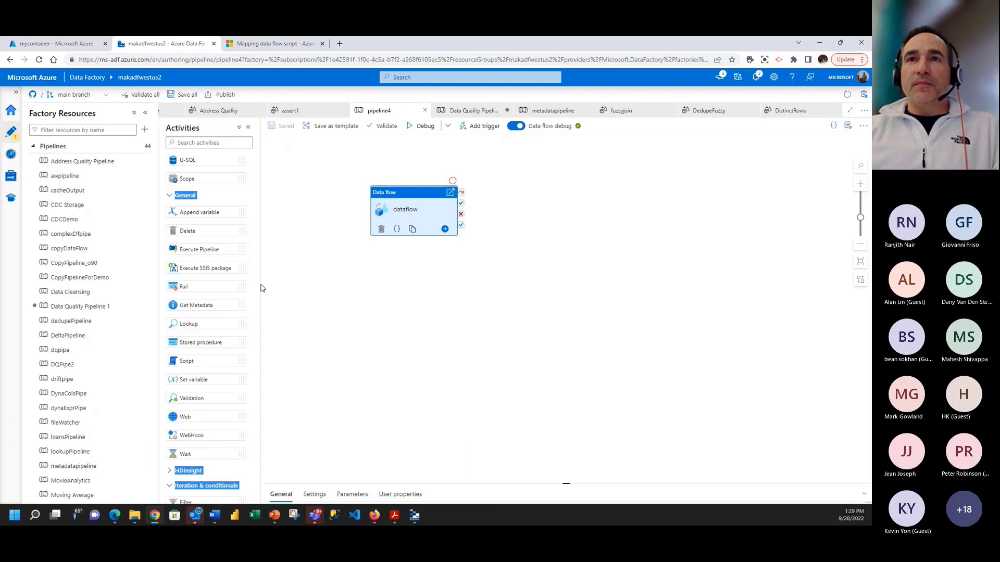
click(262, 288)
click(354, 200)
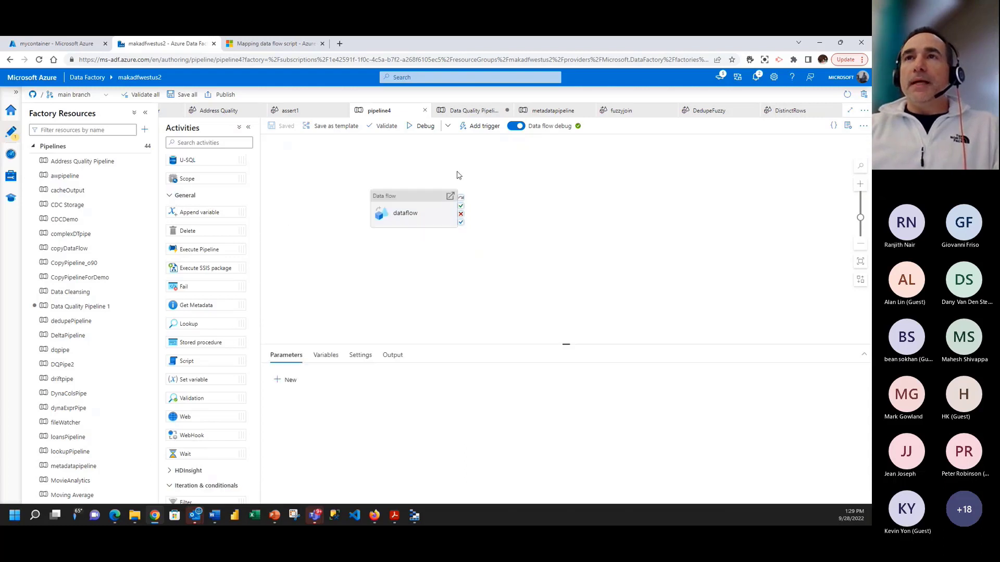
click(420, 200)
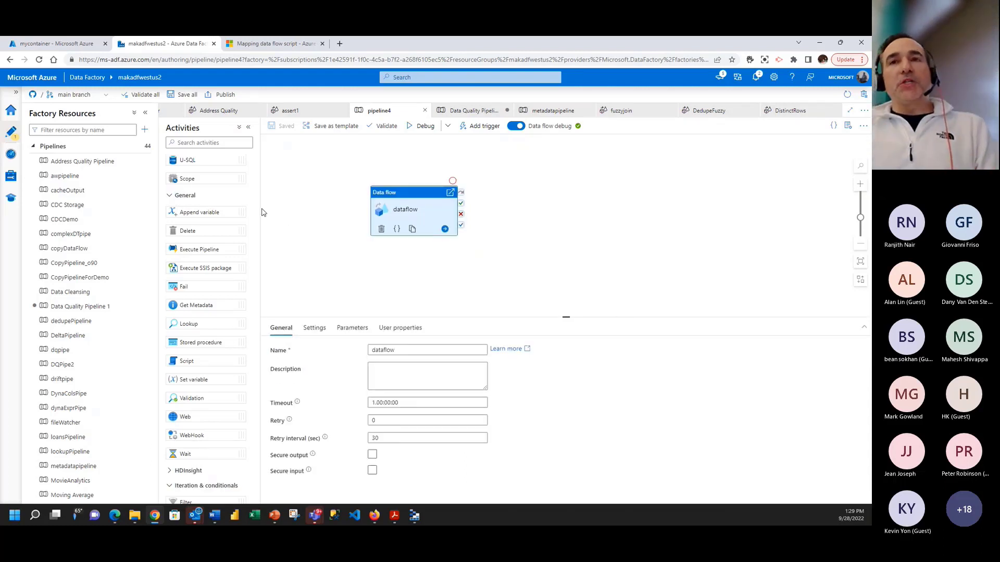
scroll(262, 198, up, 5)
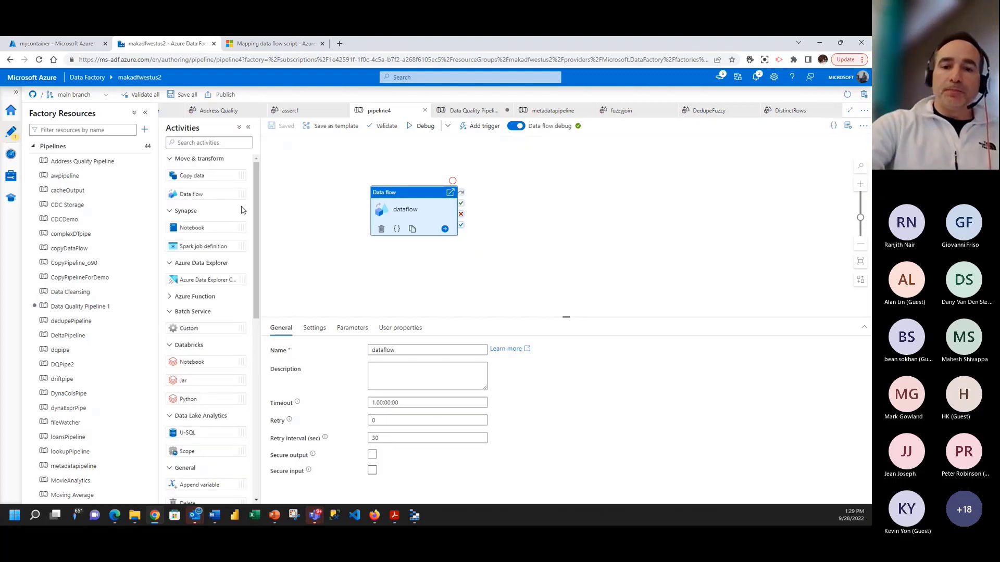
Step: Open the assert1 data flow and add a third source below source2
double_click(414, 210)
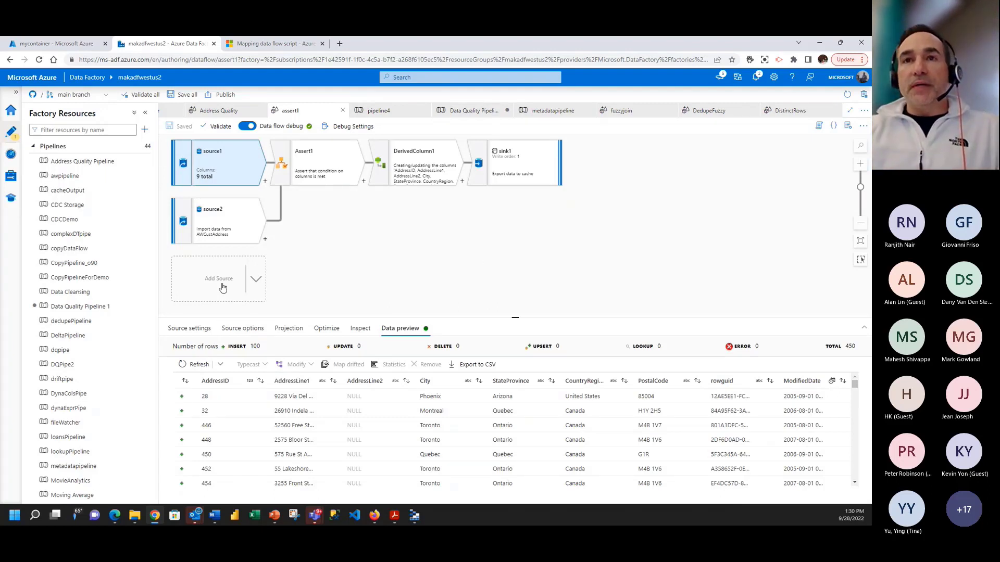
click(258, 296)
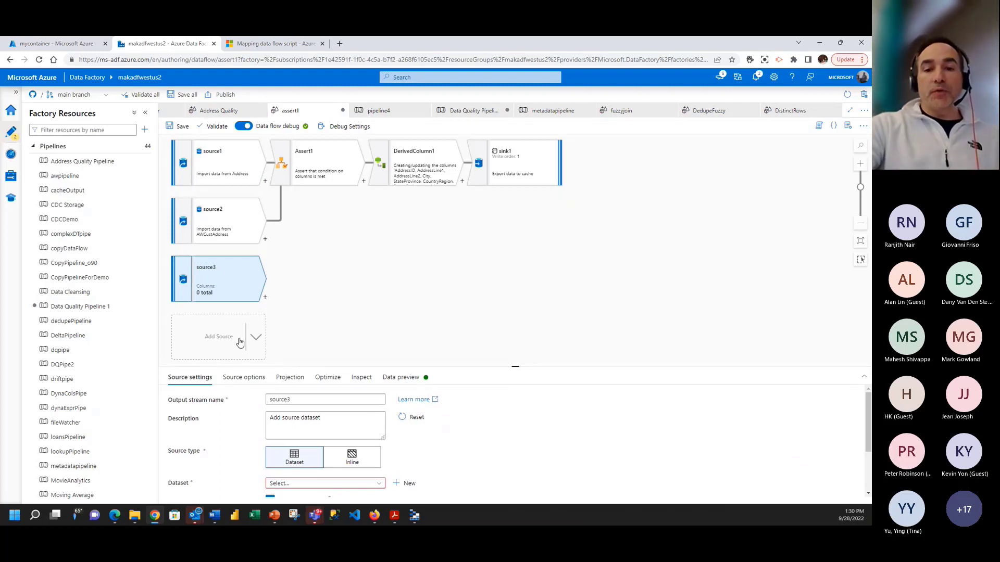
Step: Review the transformations that can be added after source3 without adding one
click(265, 299)
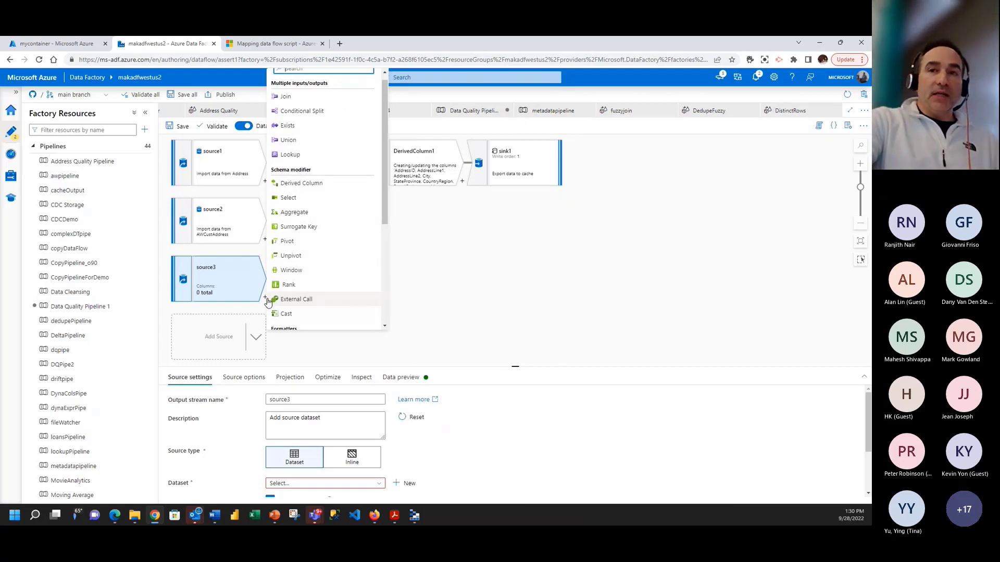
scroll(312, 260, down, 4)
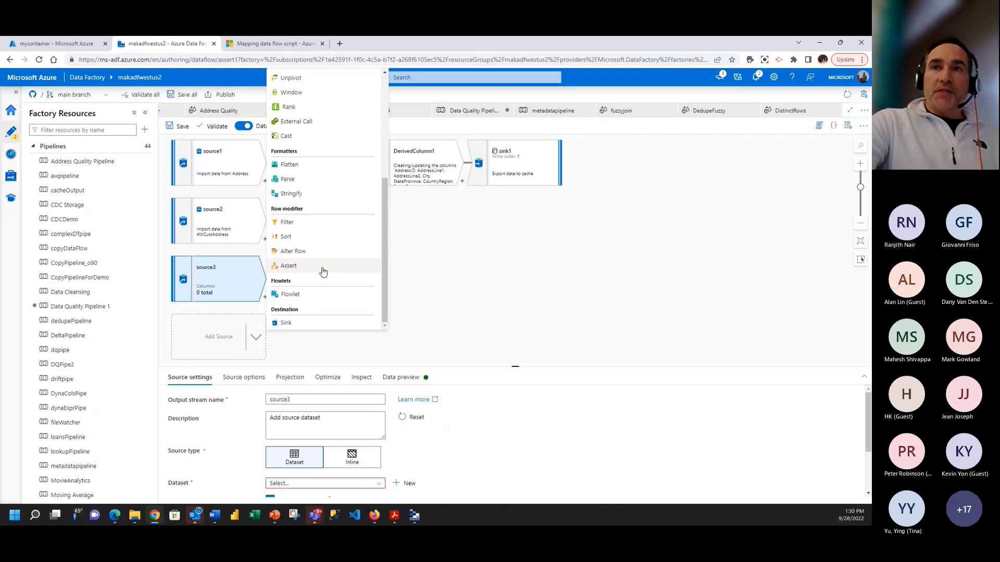
scroll(322, 271, up, 4)
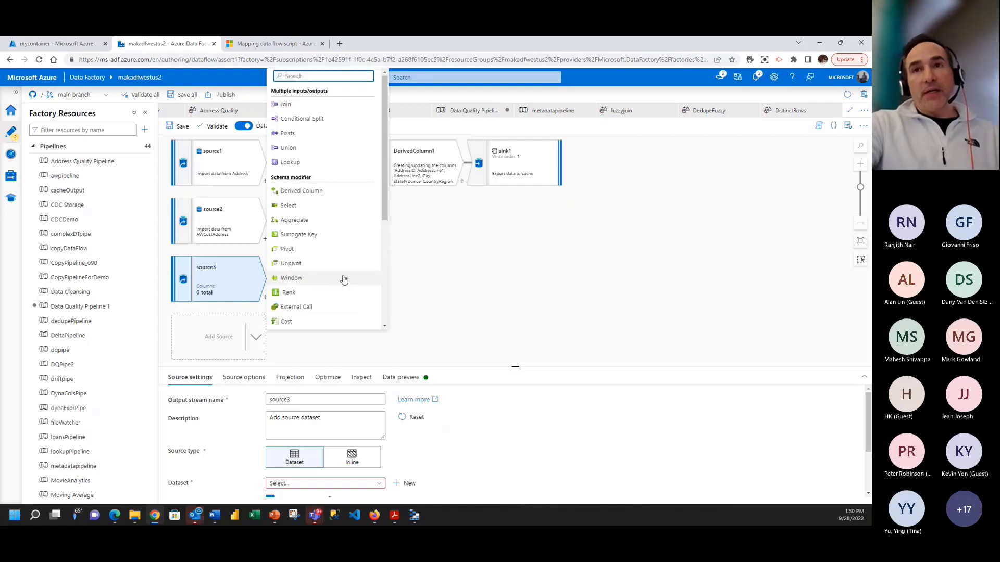
click(450, 288)
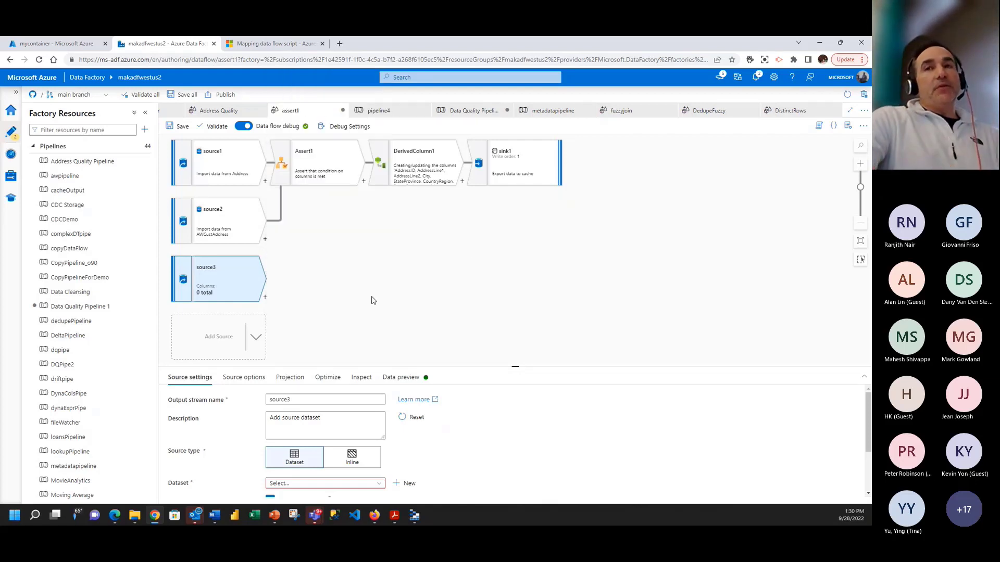
Step: Inspect DerivedColumn1's column expressions and view the AnyError expression in the expression builder without changing it
click(340, 180)
click(414, 169)
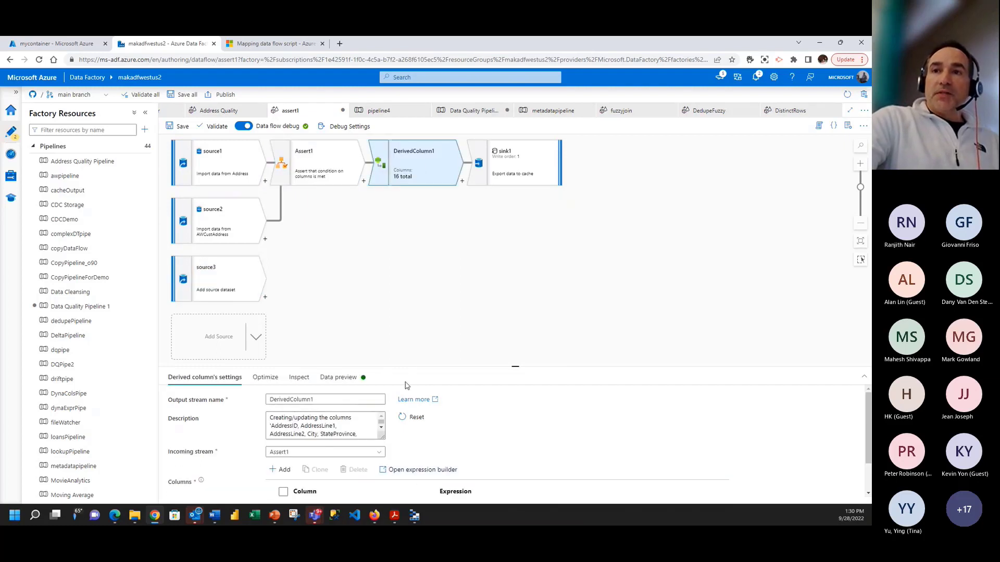
drag(406, 366, 417, 236)
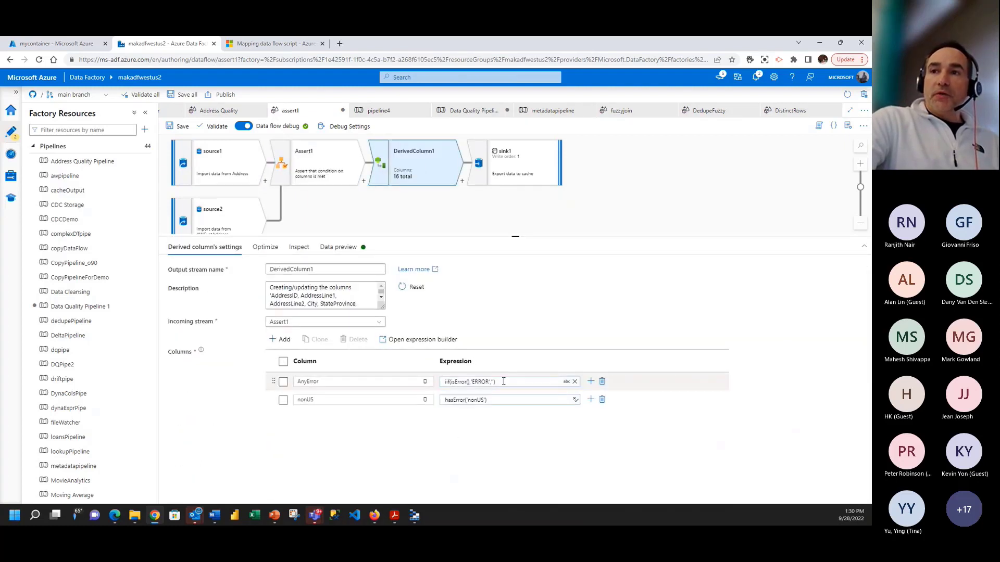
click(476, 384)
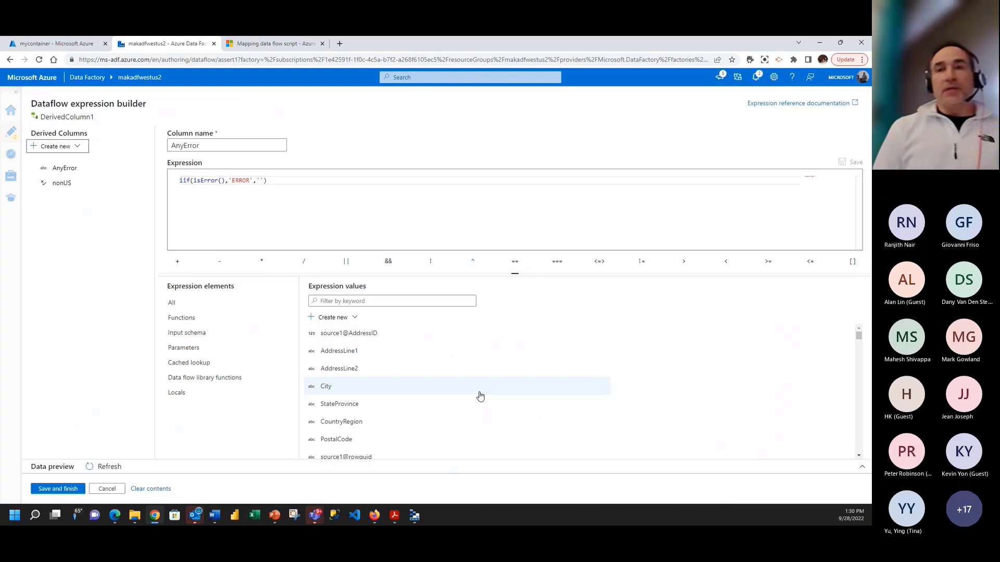
click(115, 491)
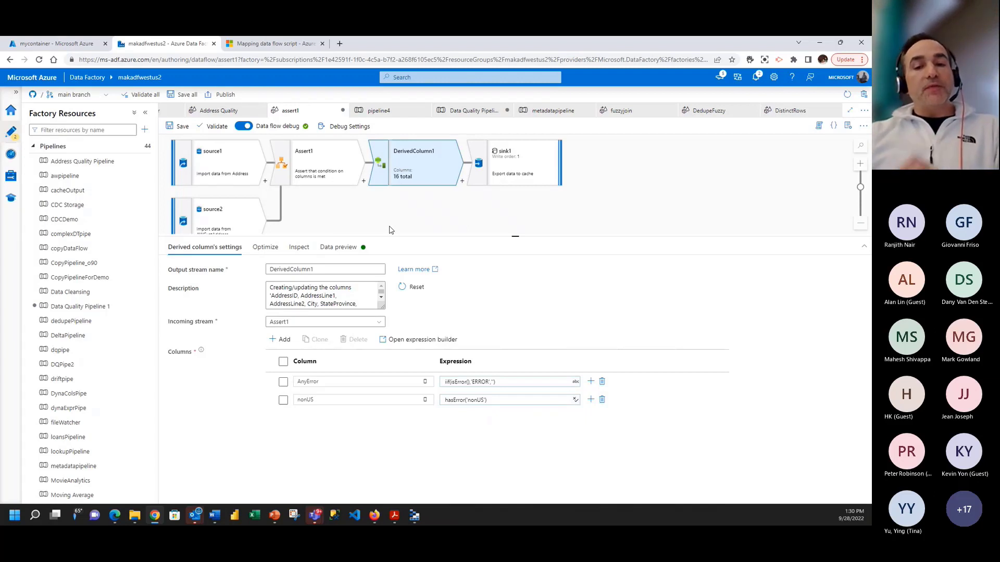
Step: Collapse the Pipelines and Data flows resource groups and enlarge the assert1 canvas above the settings
click(31, 147)
click(32, 176)
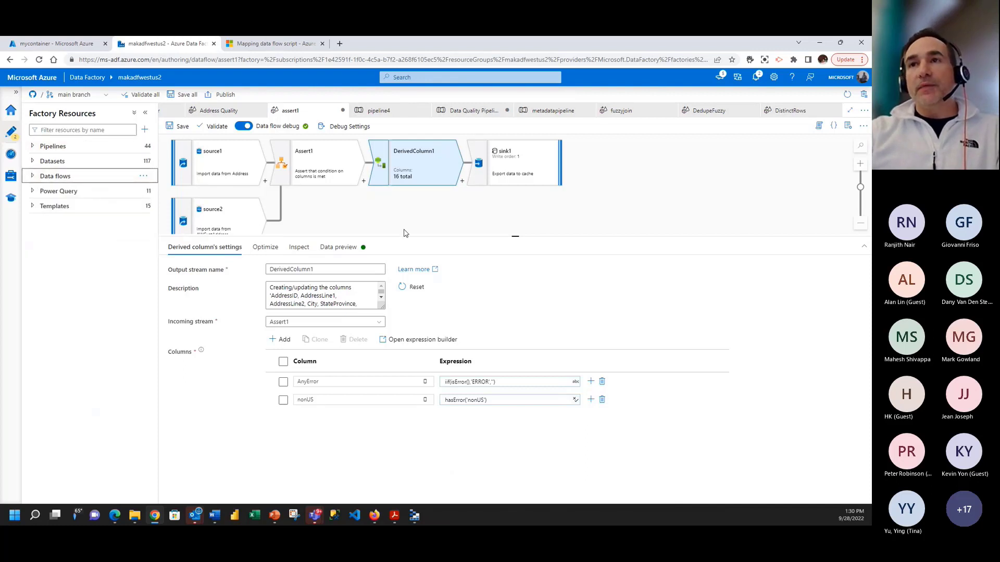
drag(408, 238, 408, 295)
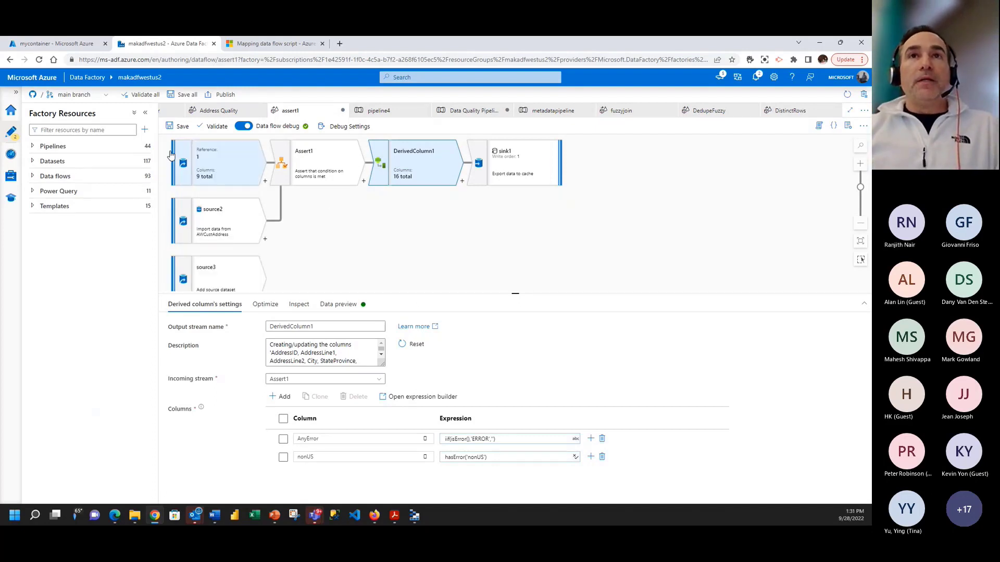
Step: Create a new Power Query resource in the factory
click(144, 131)
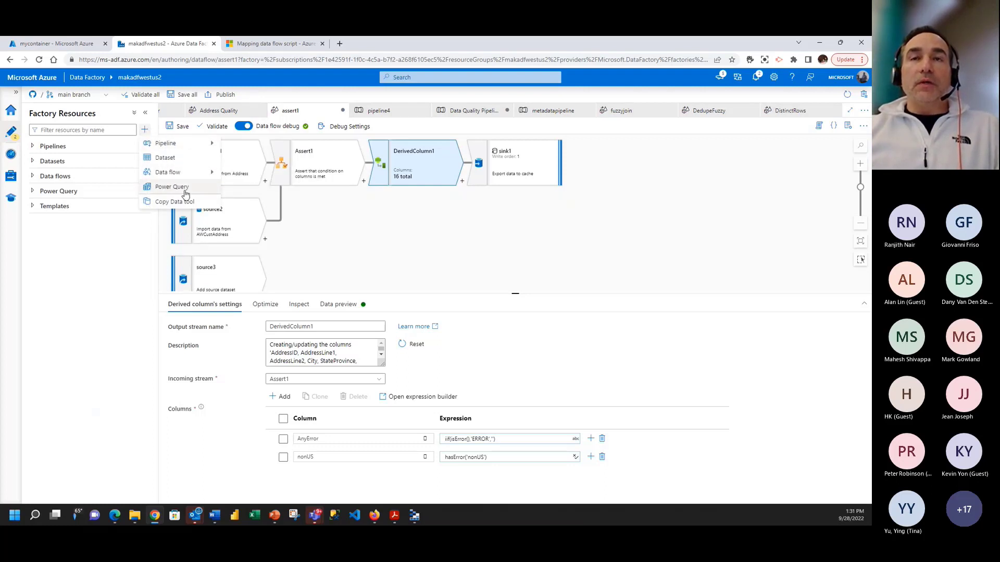
mouse_move(156, 143)
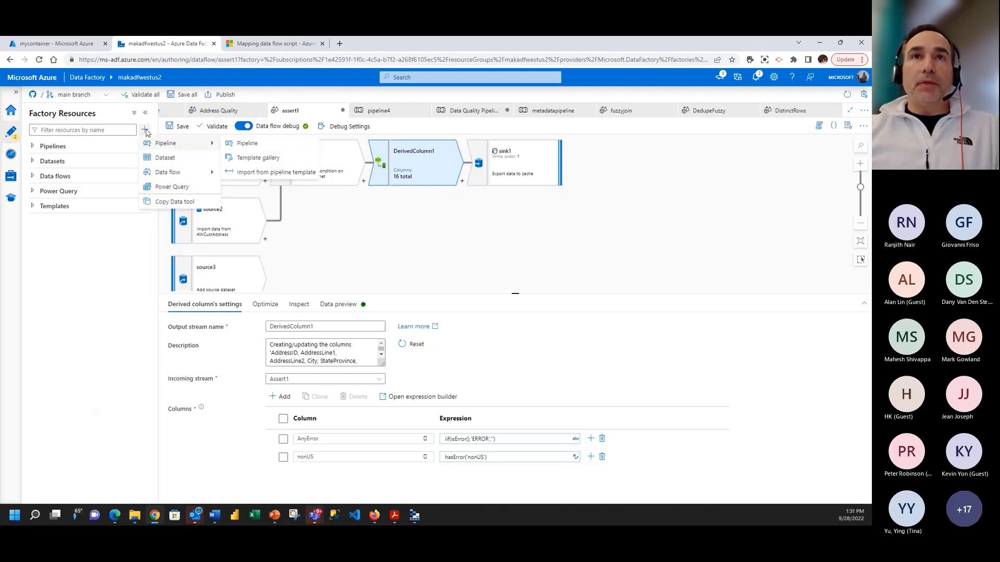
click(166, 189)
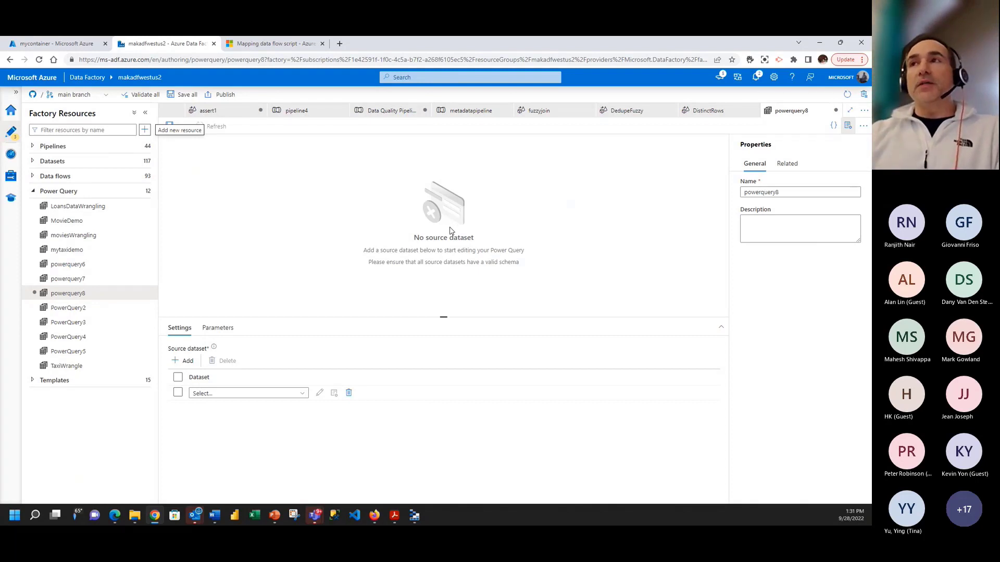
Step: Filter the datasets by "movies", set MoviesD2 as the Power Query's source dataset, and enlarge the query editor area
click(291, 394)
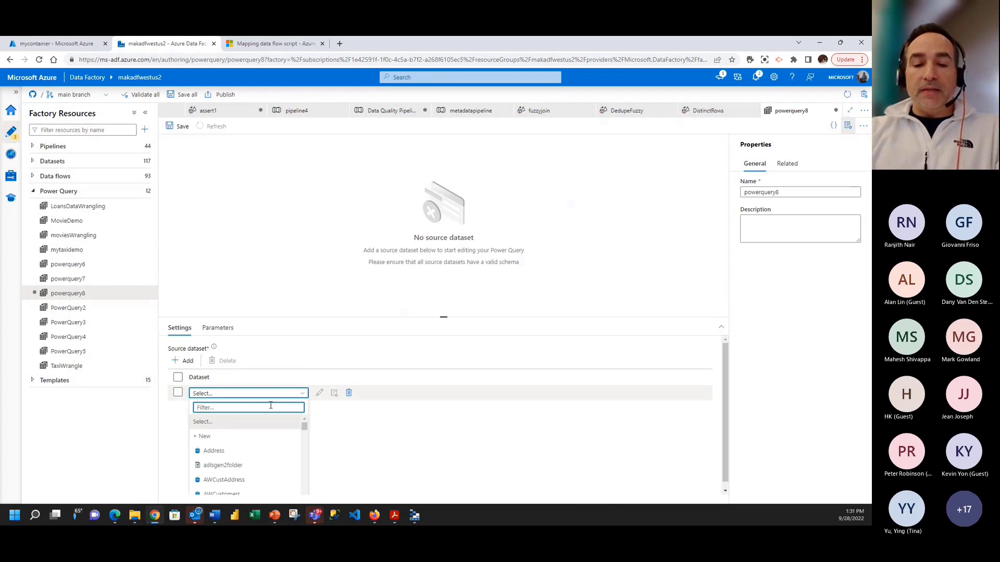
text(movies)
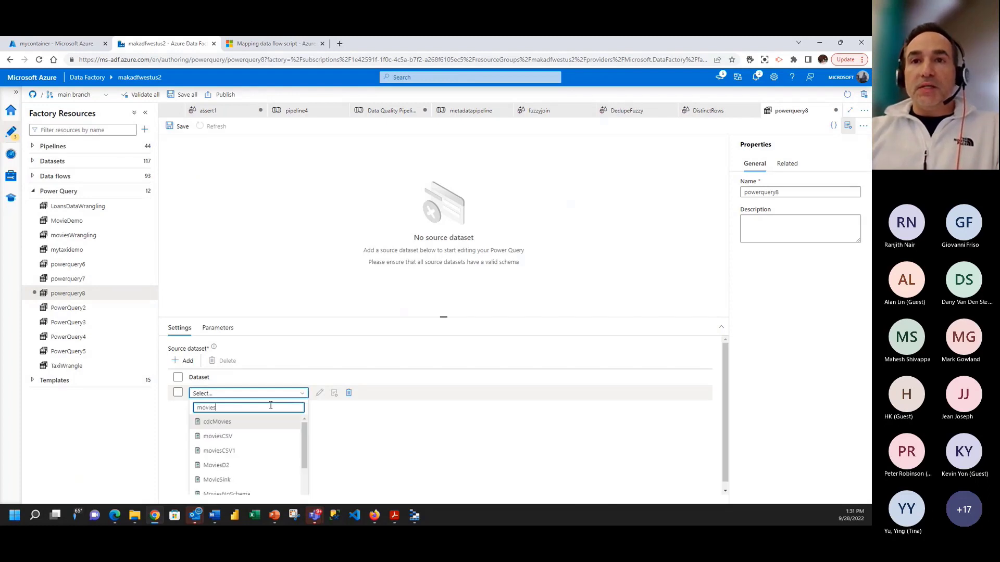
click(239, 466)
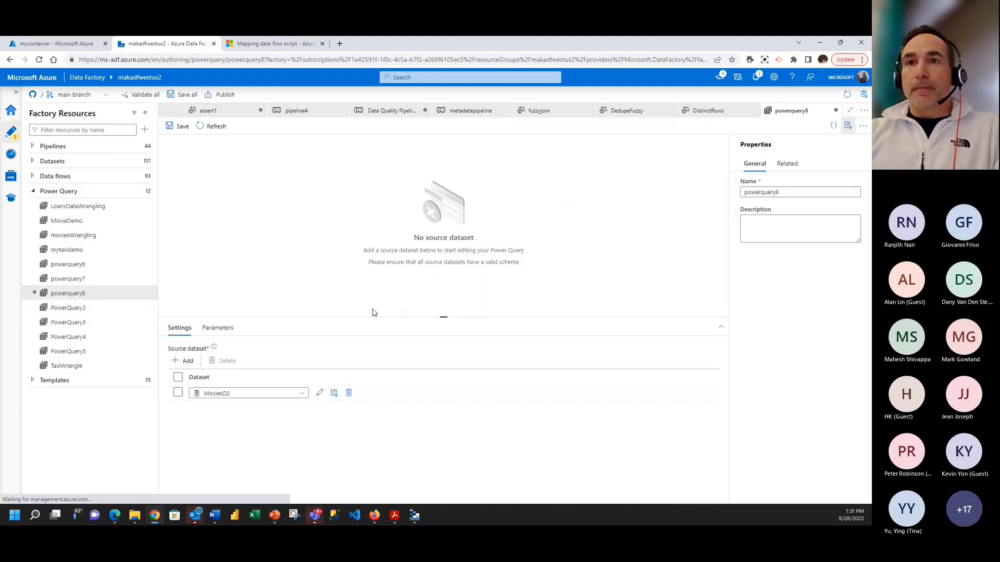
drag(366, 317, 381, 350)
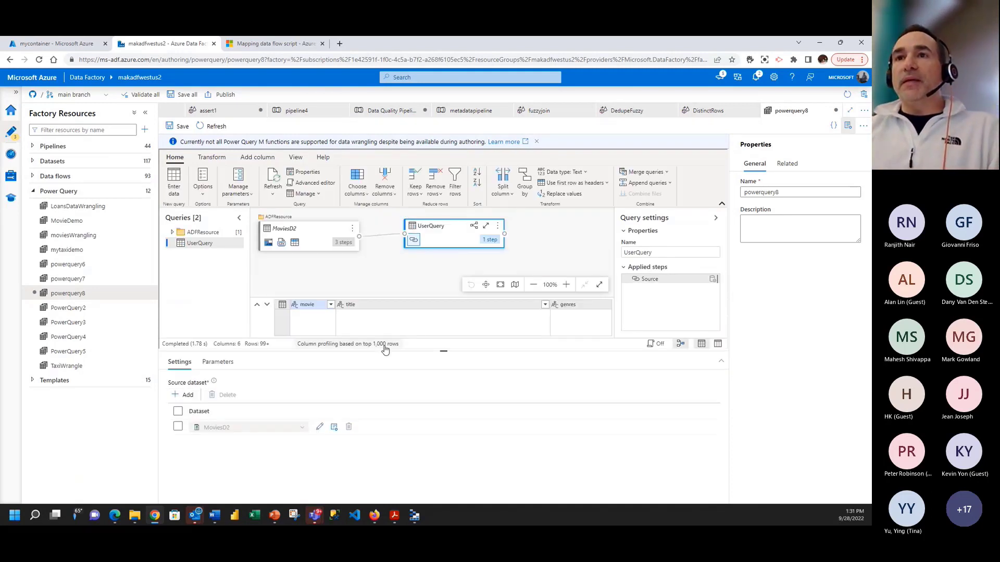
Step: Enlarge the Power Query data preview and examine the column profiles of the movies data, including the title column's value distribution
drag(384, 351, 398, 484)
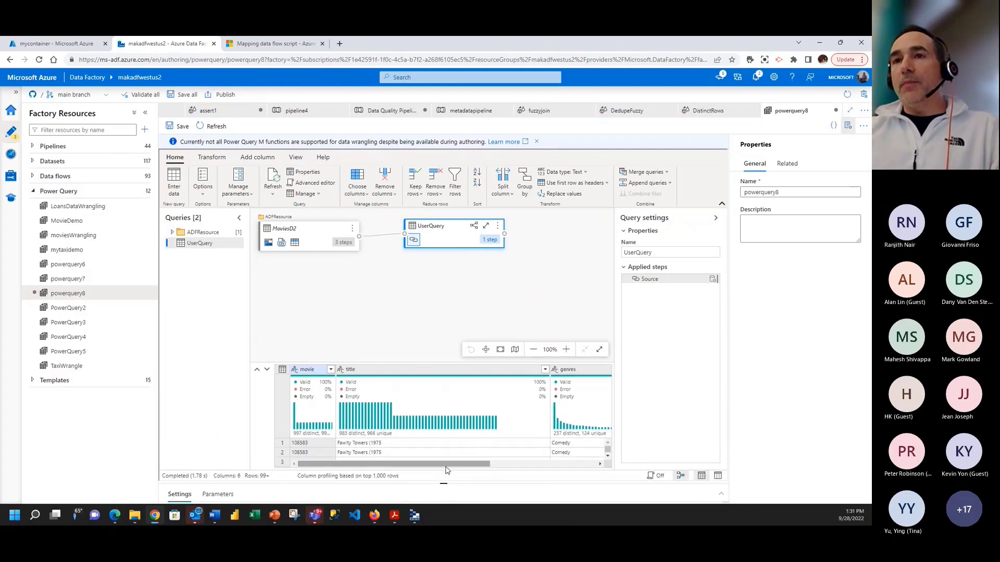
click(257, 371)
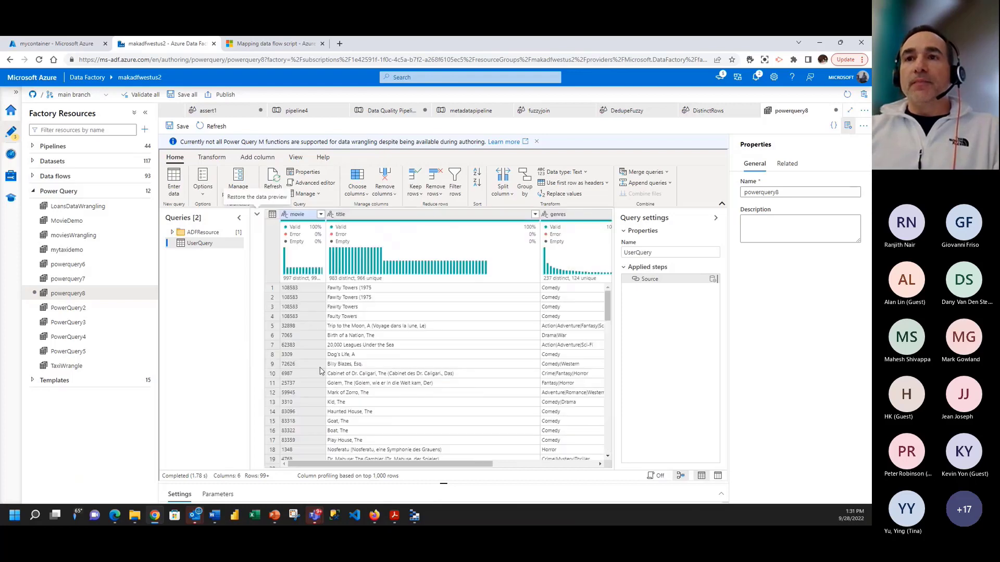
drag(353, 464, 465, 476)
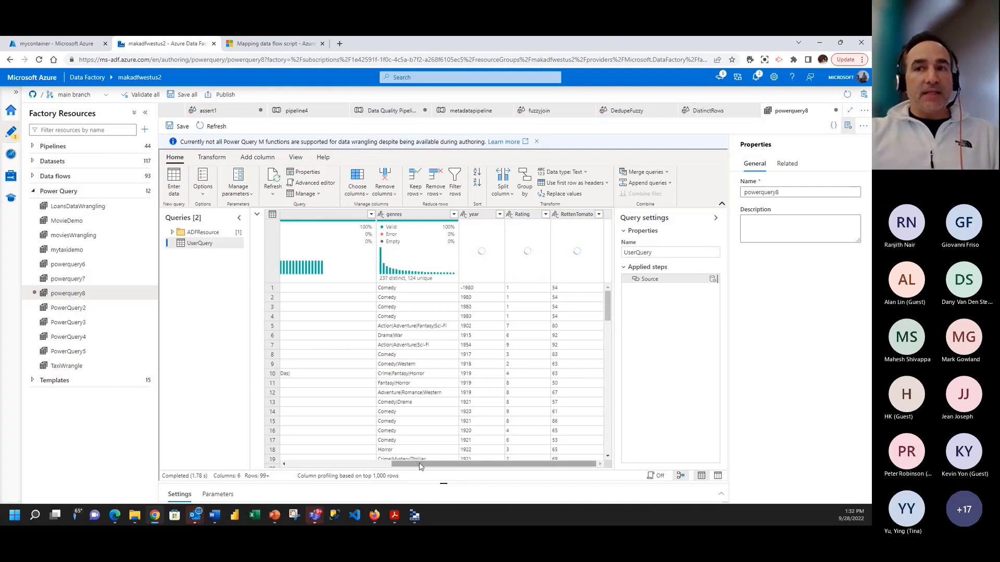
drag(420, 467, 378, 466)
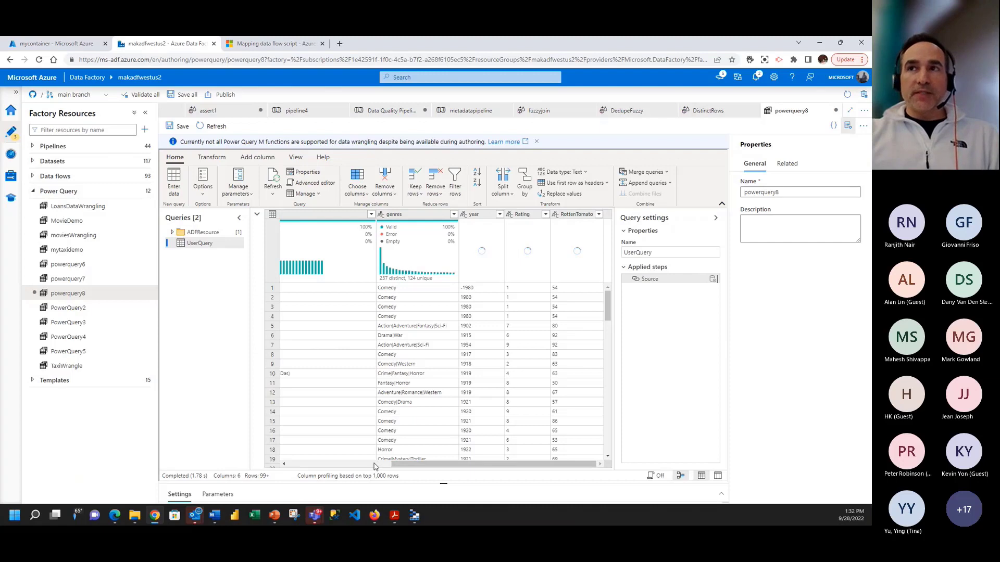
mouse_move(375, 270)
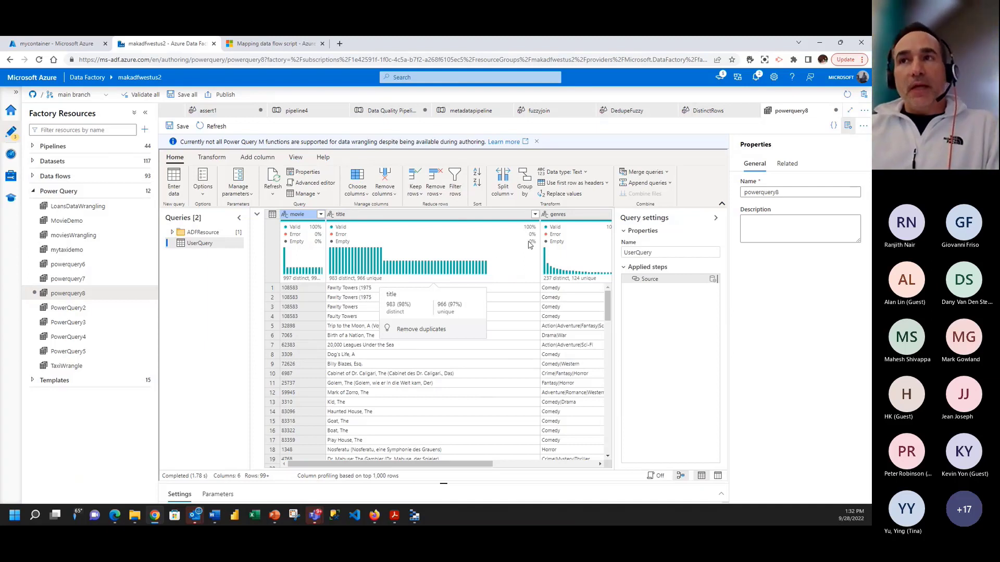
mouse_move(530, 230)
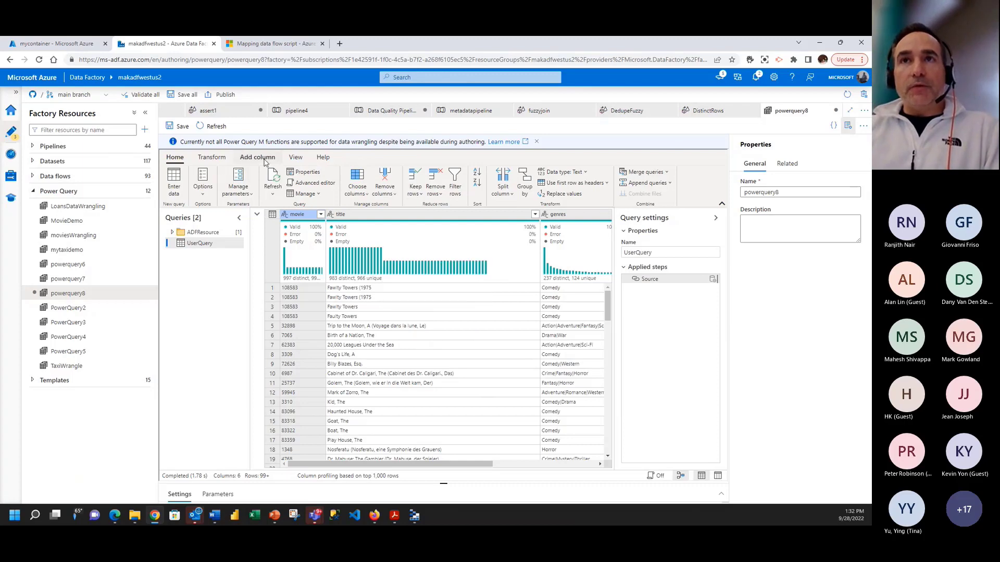
Step: View the column profile settings in the Power Query global options without changing them
click(203, 186)
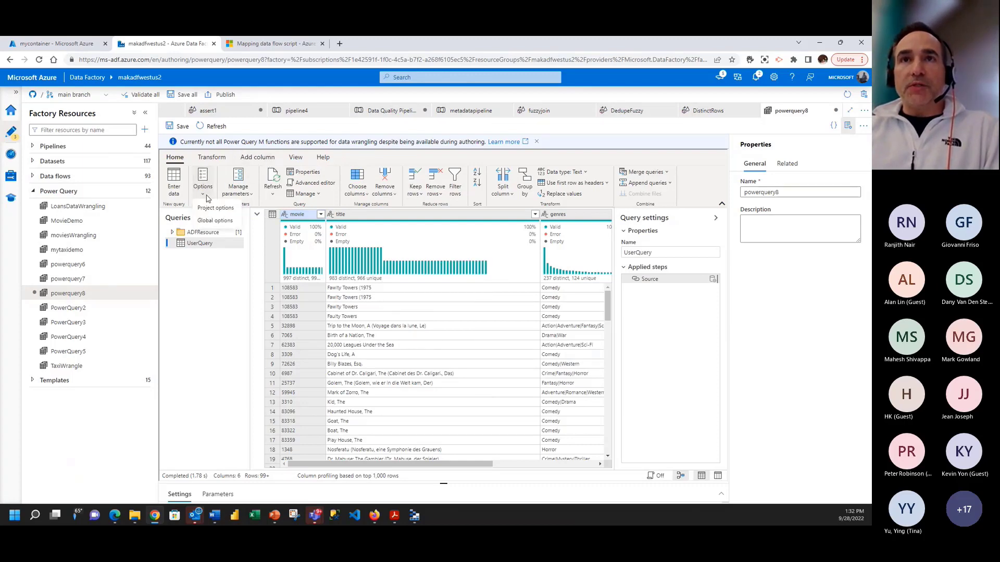
click(223, 221)
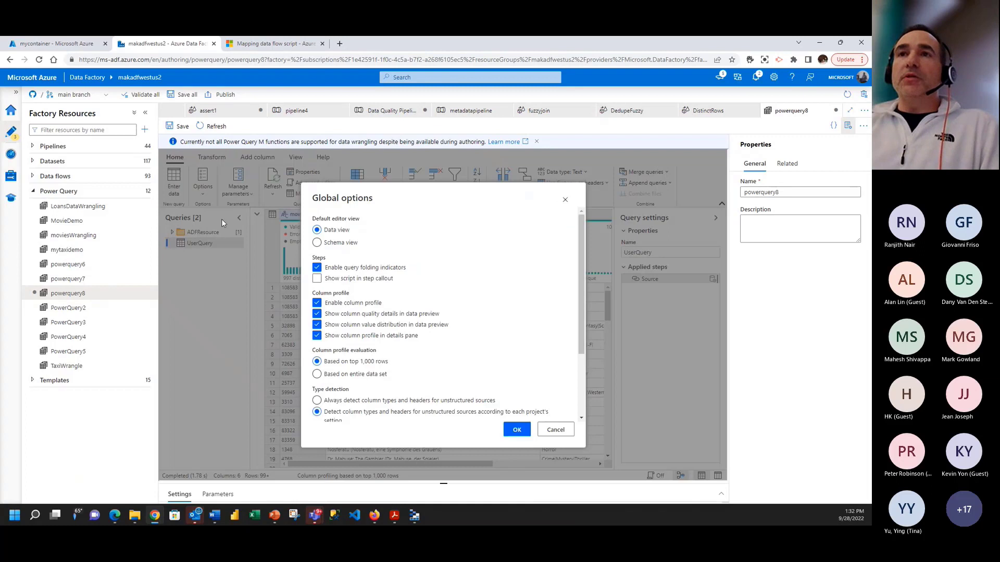
click(323, 304)
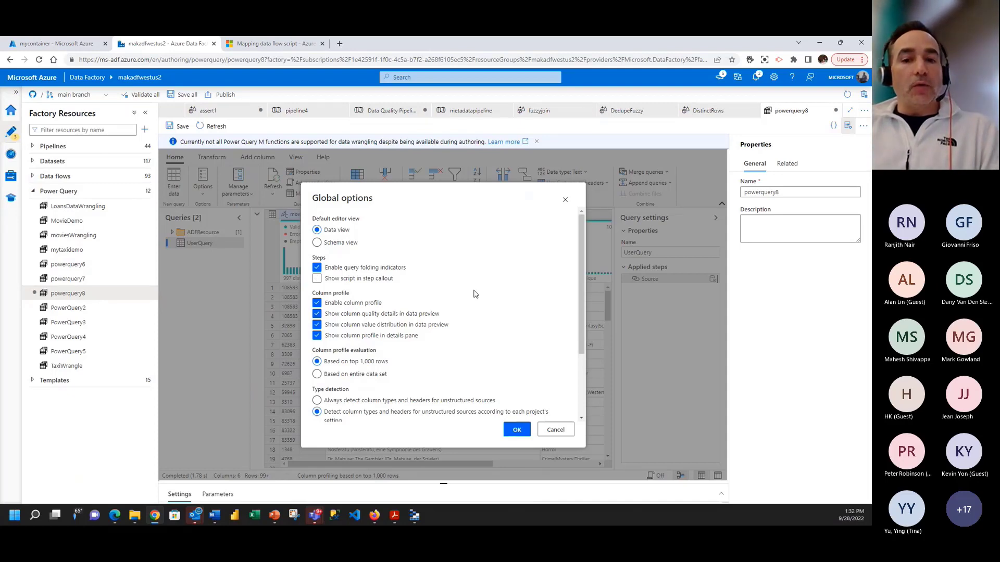
click(552, 433)
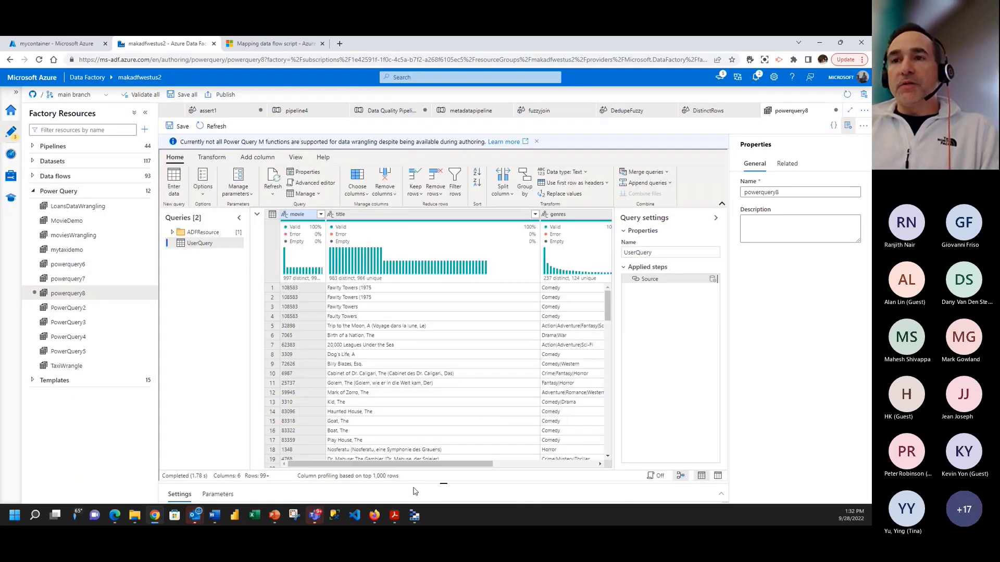
mouse_move(407, 465)
mouse_down()
mouse_move(604, 470)
mouse_move(391, 474)
mouse_up()
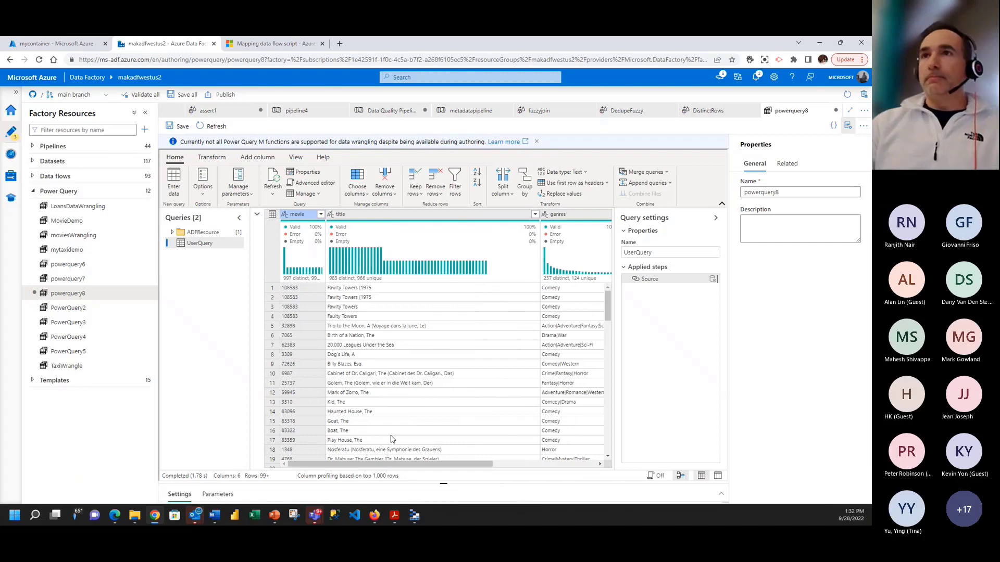
Step: Close powerquery8, discarding its unsaved changes, and view the data preview of source1 in the assert1 data flow
click(835, 111)
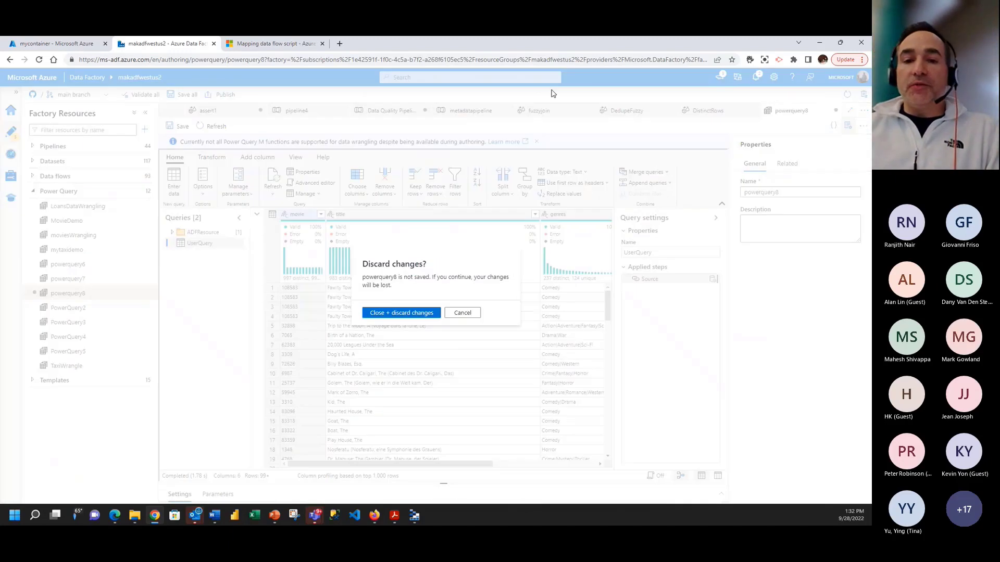
click(418, 313)
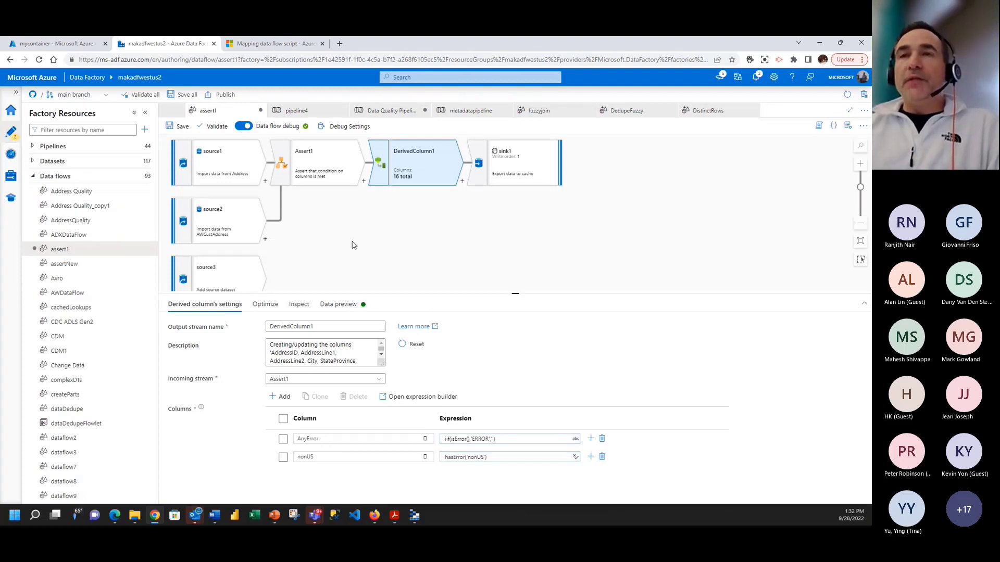
click(217, 168)
mouse_move(346, 216)
mouse_down()
mouse_move(339, 231)
mouse_move(357, 229)
mouse_up()
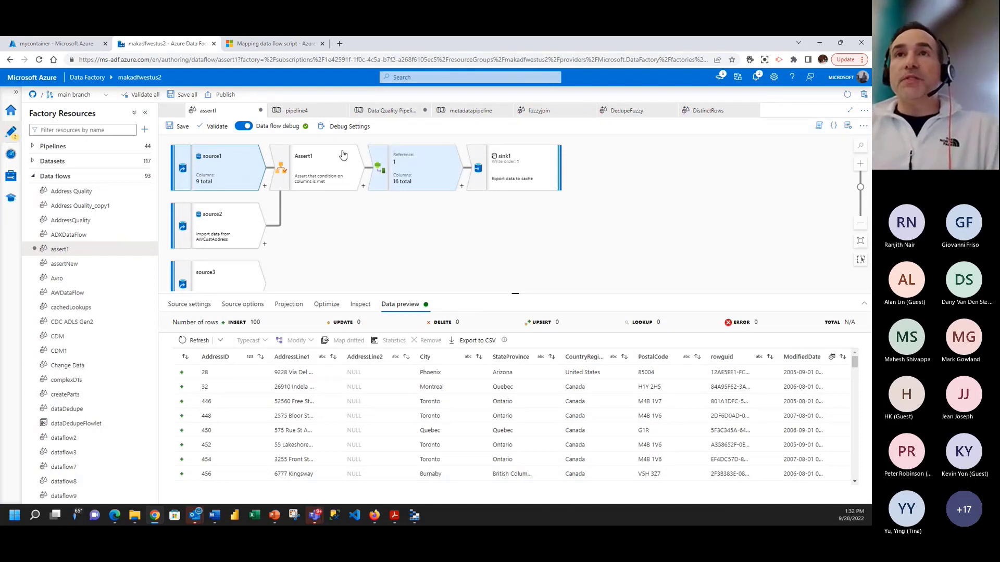
Step: Look through the open resources, view the DedupeFuzzy data flow and switch to the fuzzyjoin data flow
drag(399, 115, 209, 111)
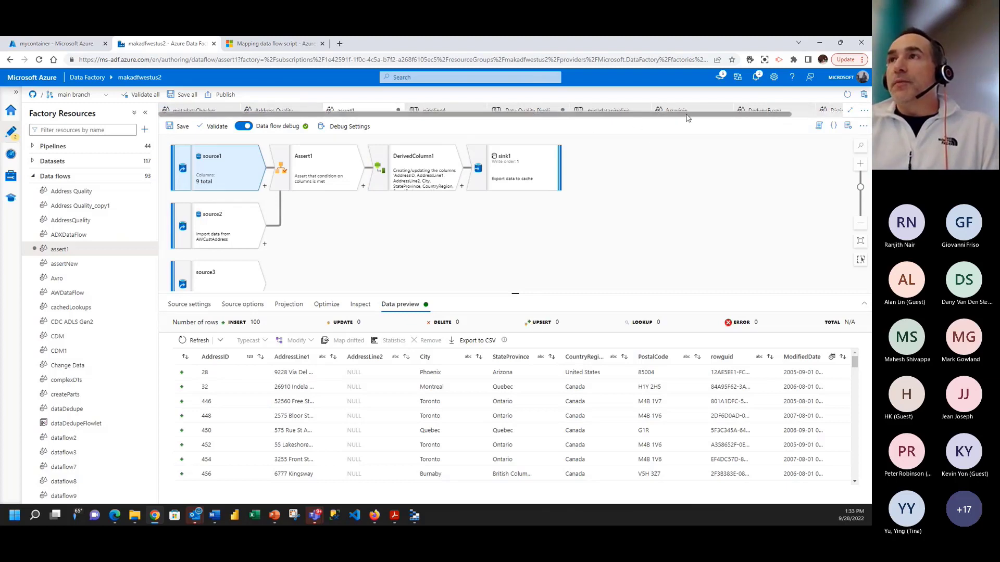
scroll(786, 108, right, 2)
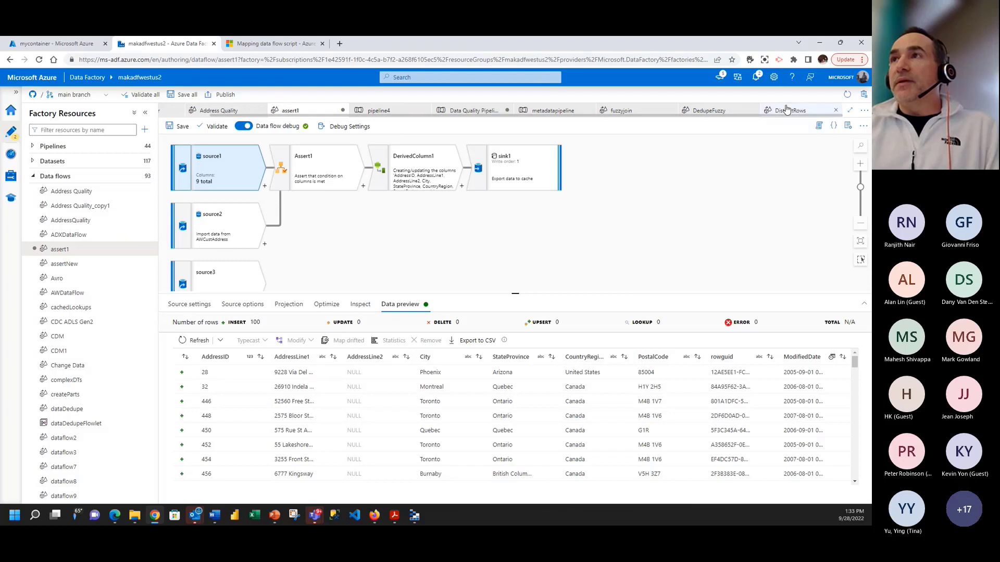
click(727, 111)
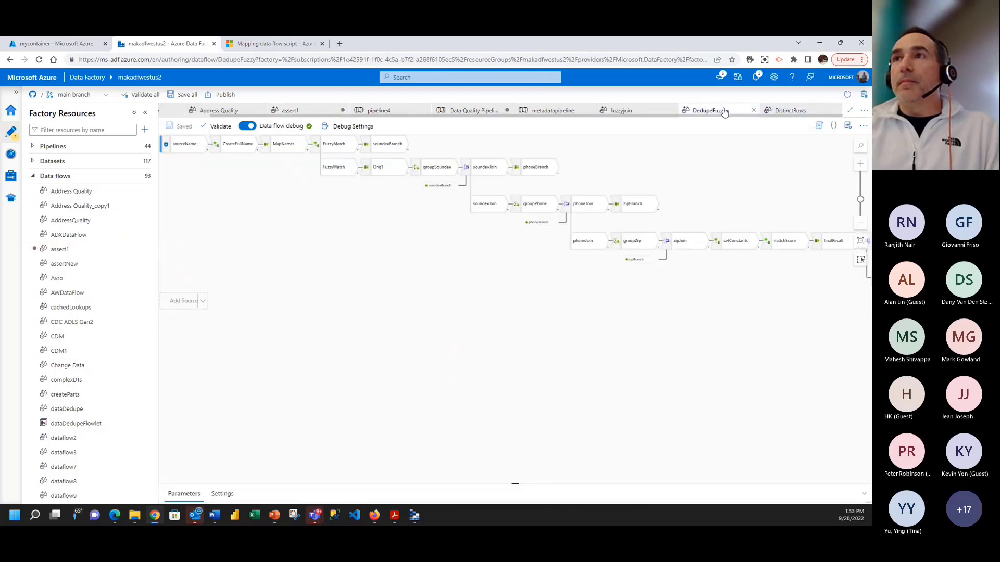
click(621, 110)
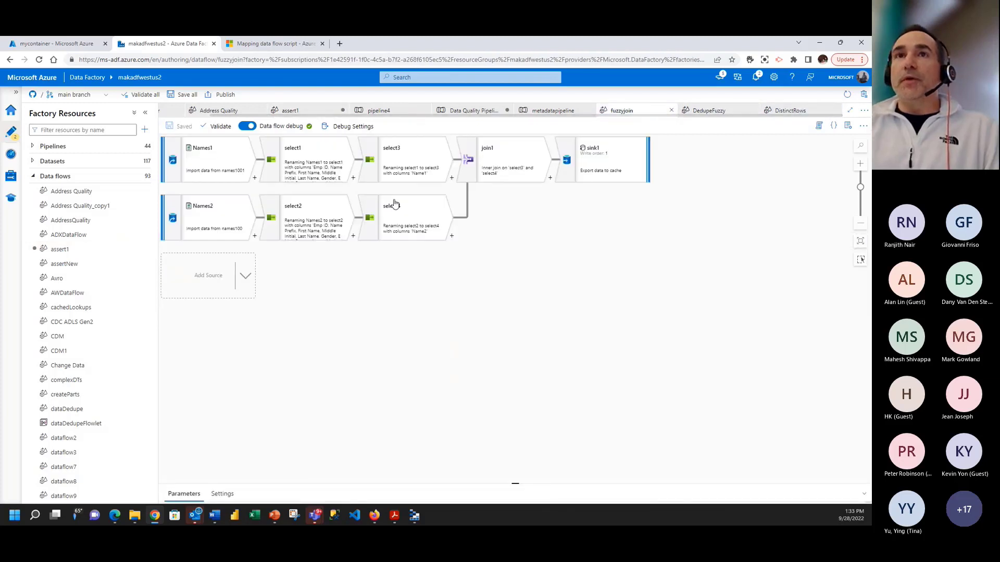
Step: Load the data preview of fuzzyjoin's Names1 source in an enlarged settings area and look across its columns
click(201, 161)
drag(286, 318, 333, 136)
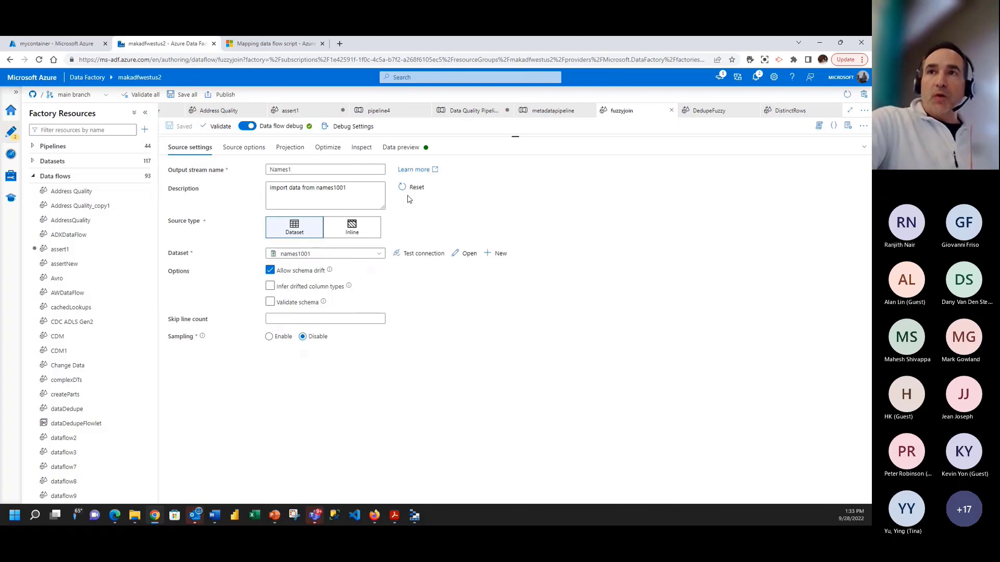
click(399, 150)
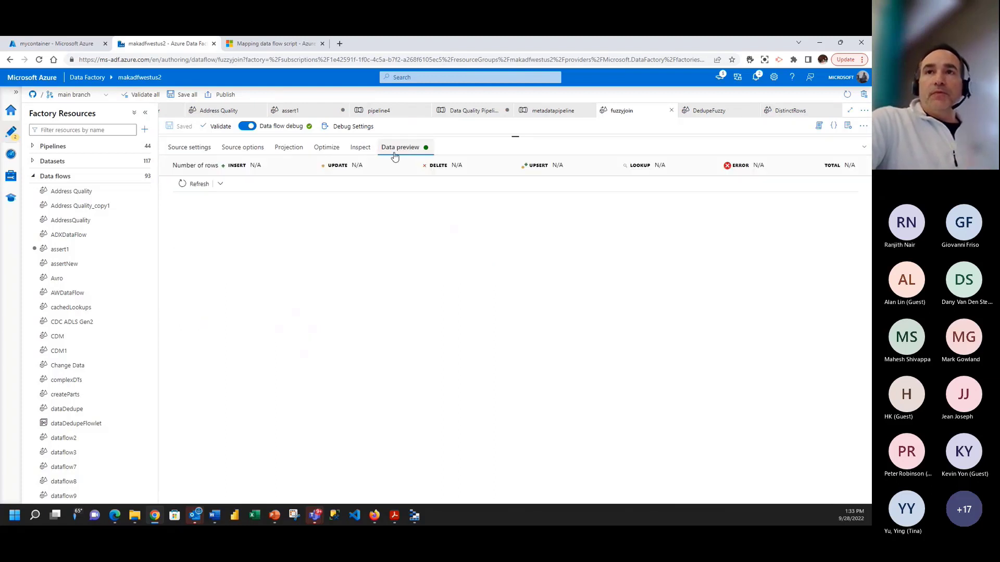
click(197, 184)
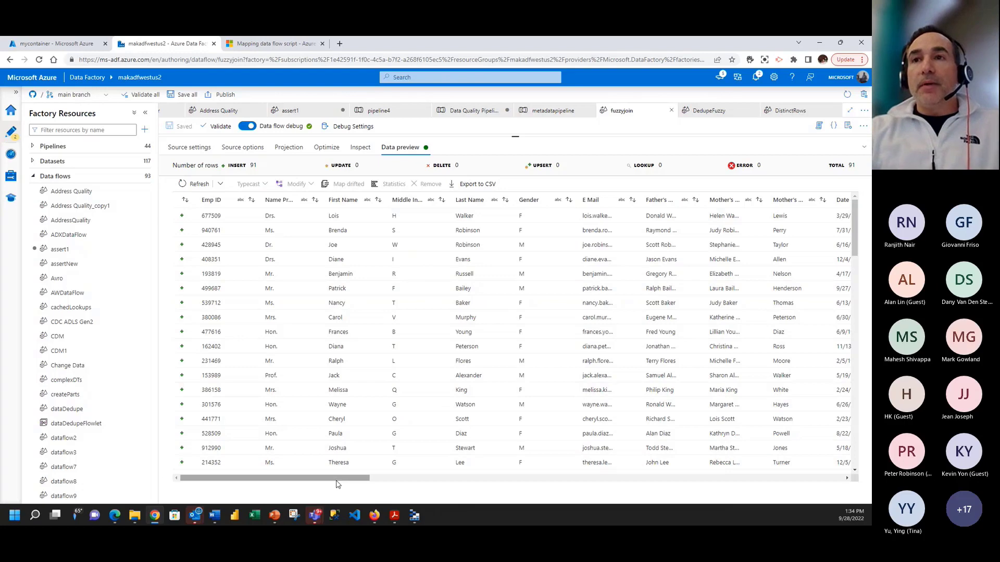
drag(336, 480, 612, 483)
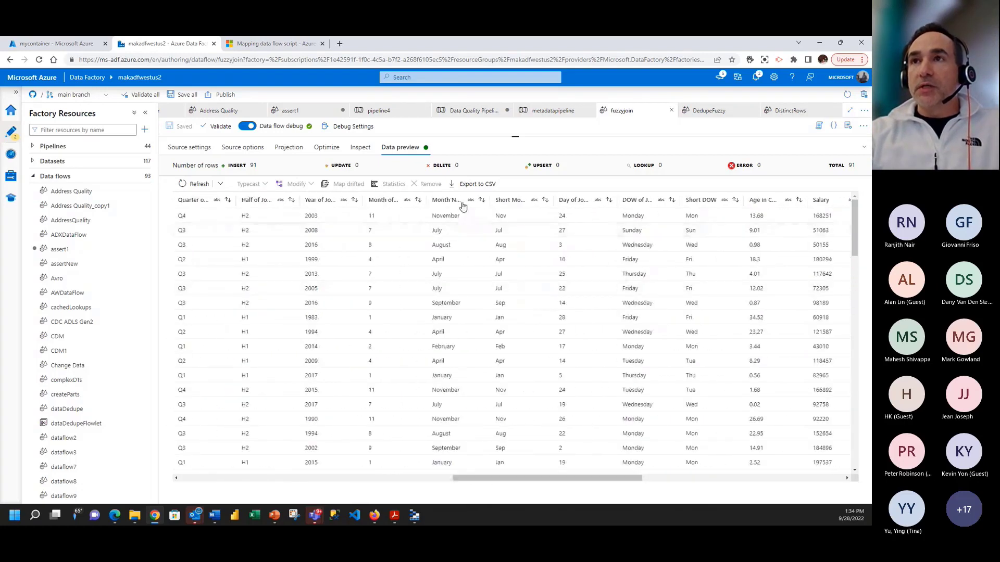
mouse_move(462, 202)
mouse_down()
mouse_move(515, 206)
mouse_move(468, 202)
mouse_up()
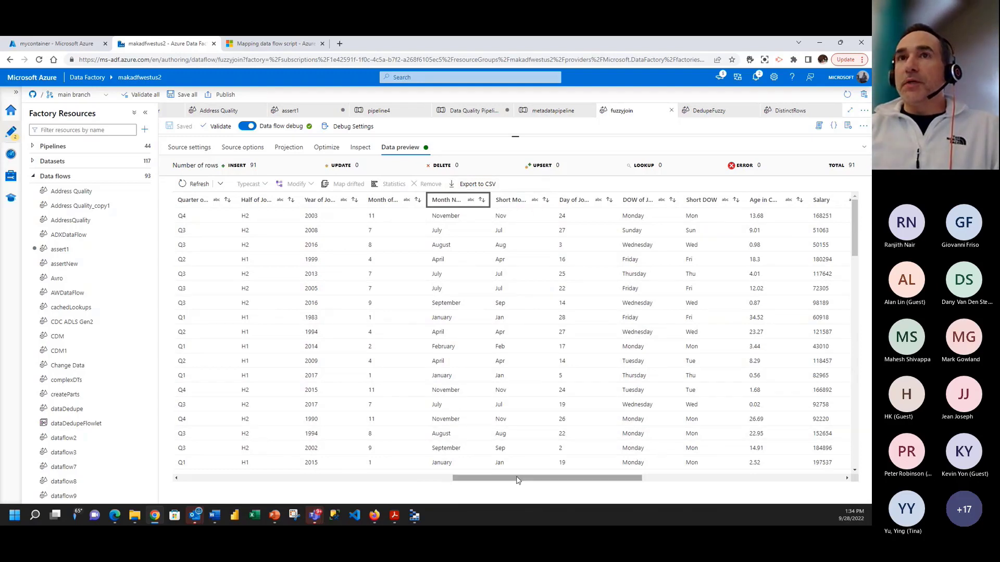
drag(518, 479, 127, 467)
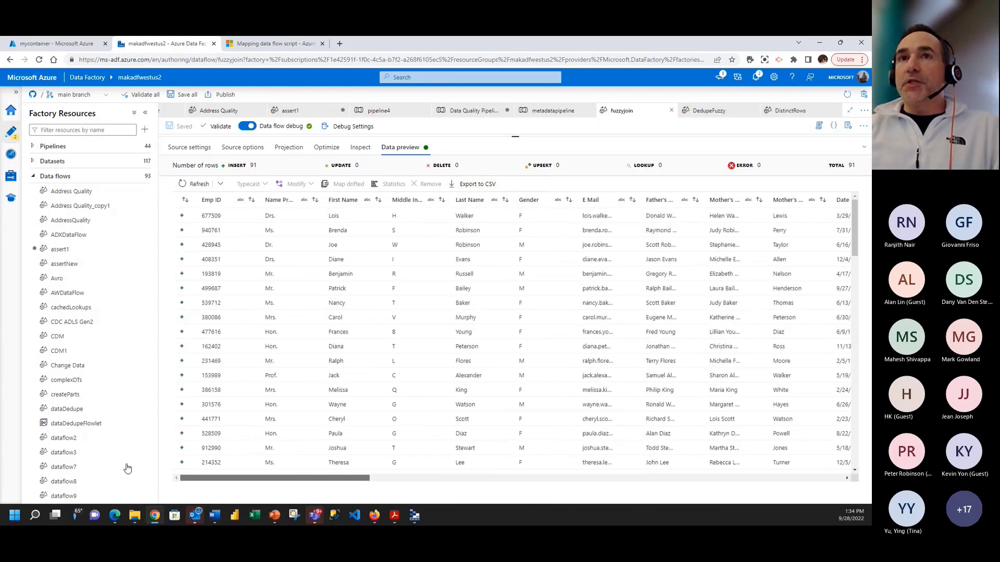
Step: Sort the Names1 preview by Emp ID and display that column's statistics
click(217, 203)
click(400, 186)
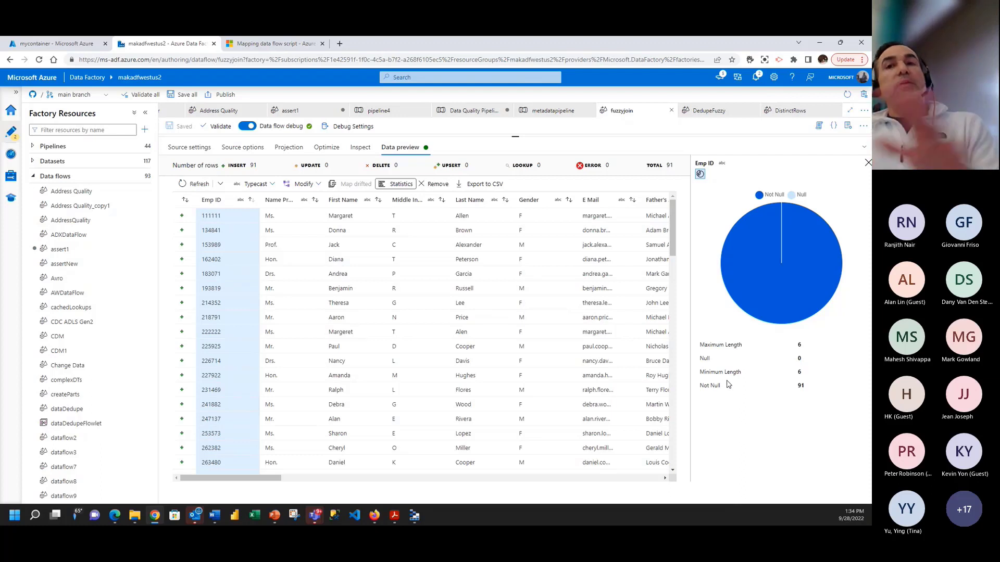
click(264, 480)
drag(264, 480, 271, 480)
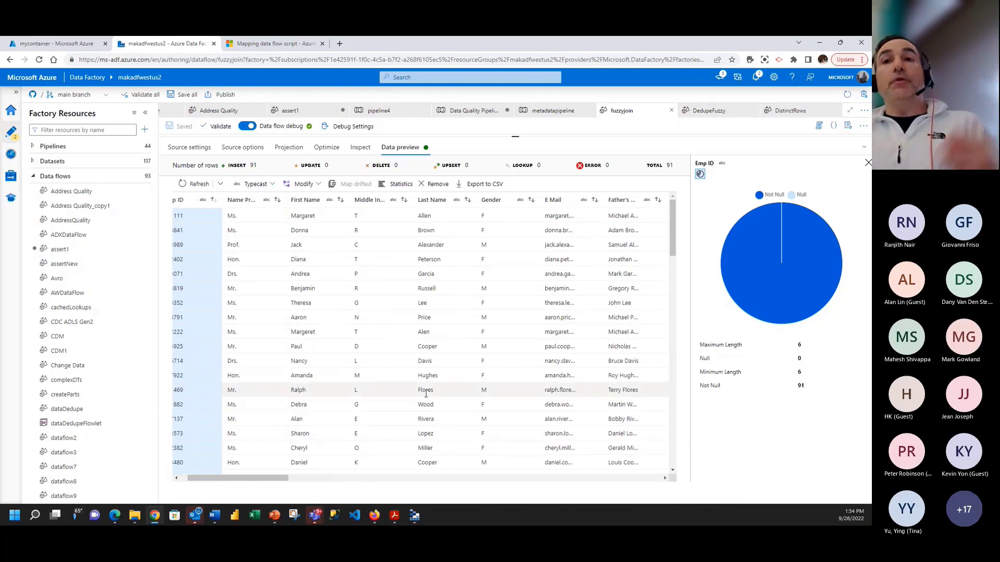
mouse_move(758, 271)
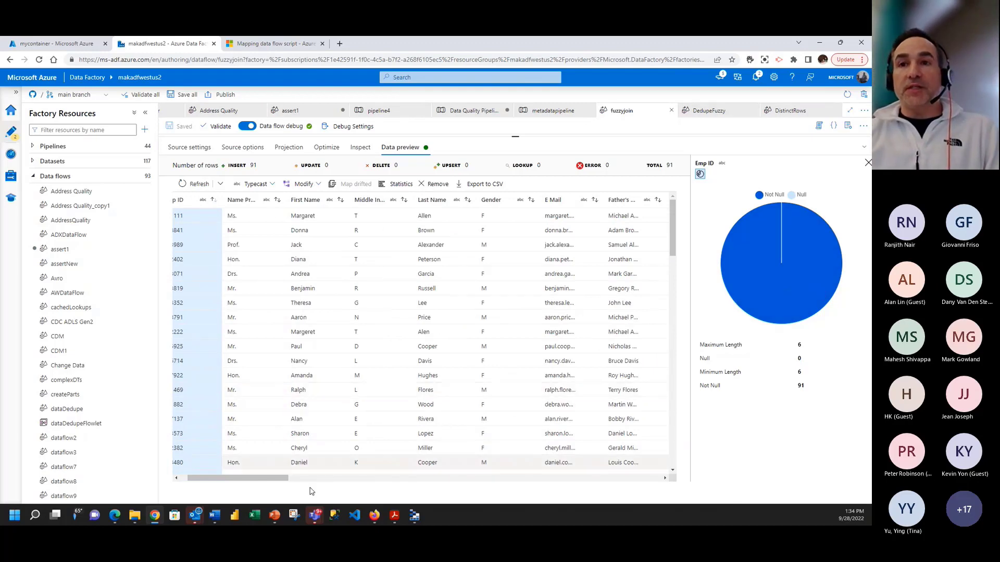
Step: Sort the Names1 preview by Gender, display that column's statistics, and bring the data flow canvas back above the preview
drag(264, 485, 305, 417)
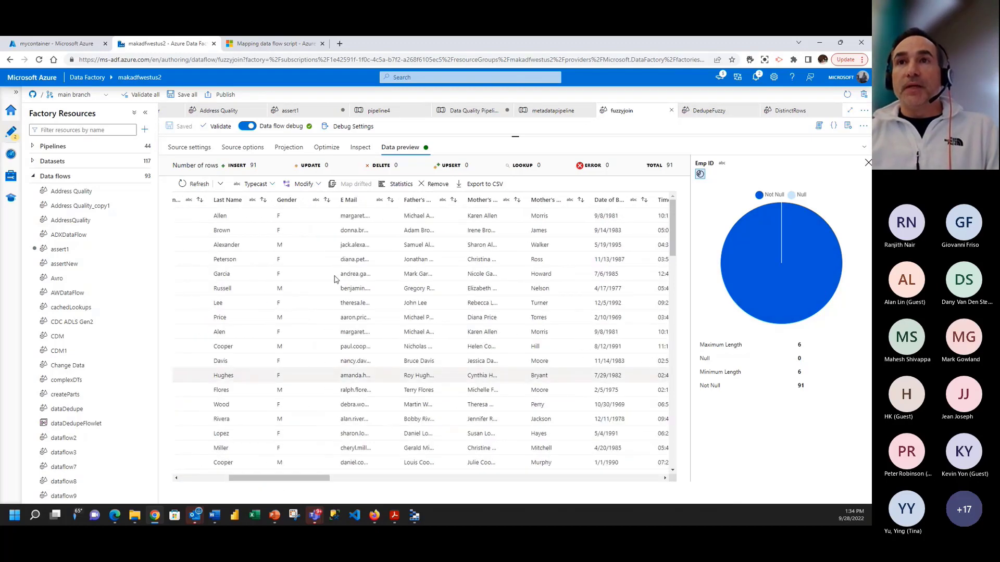
click(291, 202)
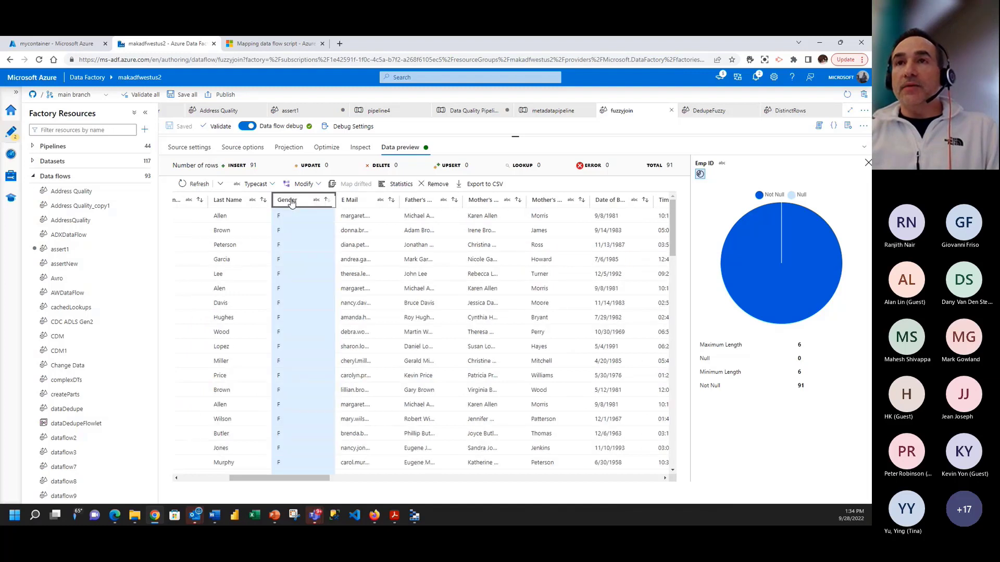
click(396, 184)
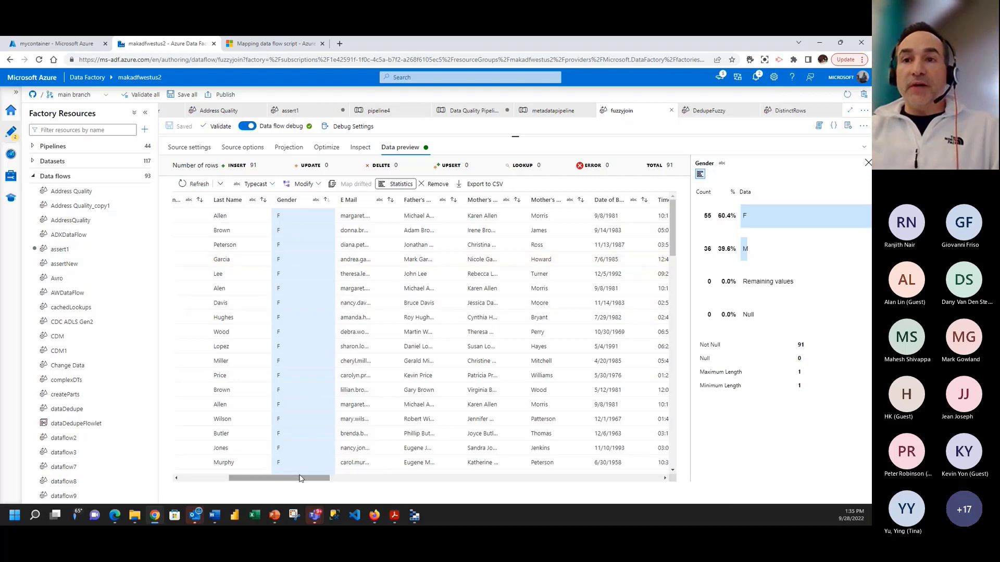
drag(301, 477, 252, 478)
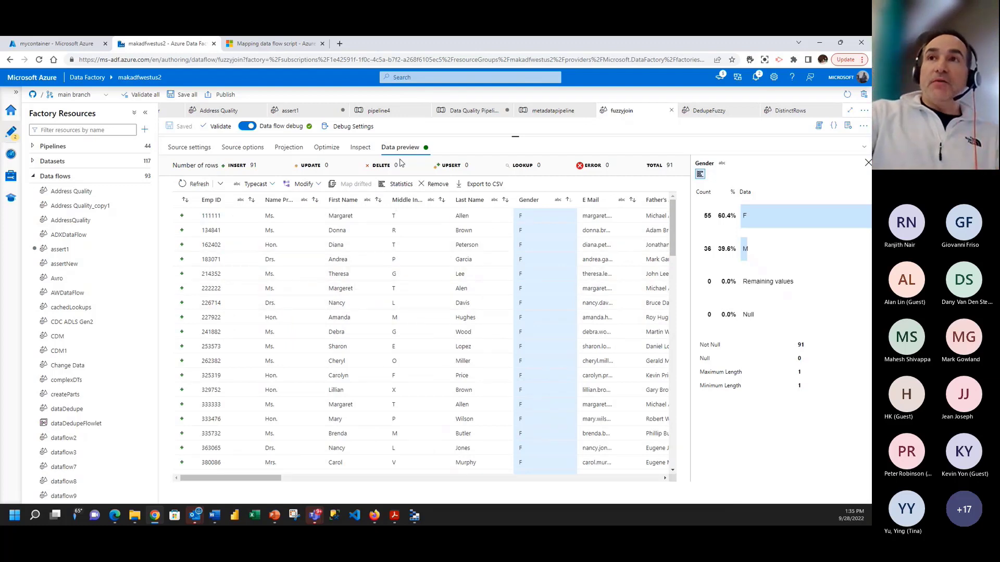
click(419, 157)
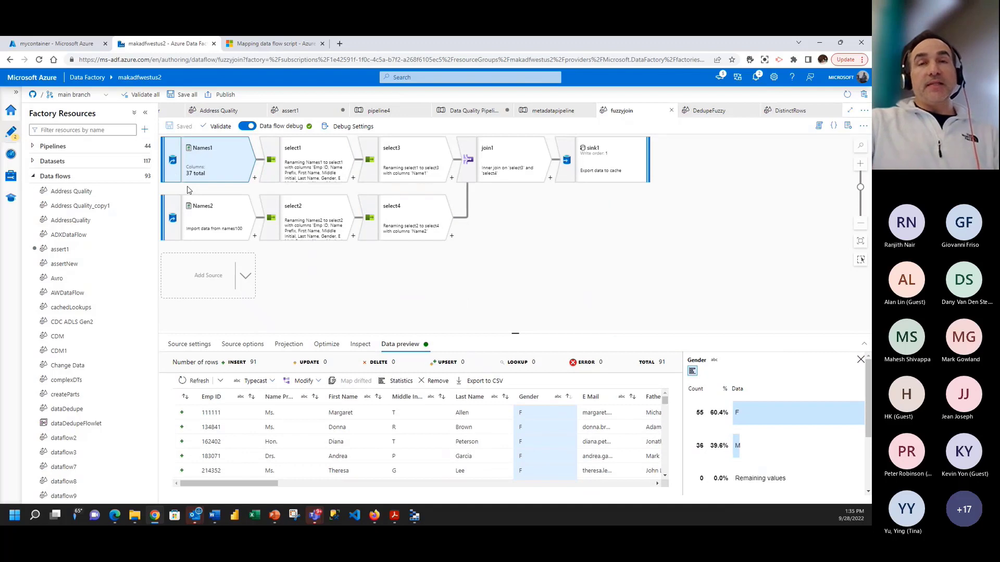
Step: Create a new data flow in the factory and add a source to its canvas
click(145, 131)
mouse_move(165, 175)
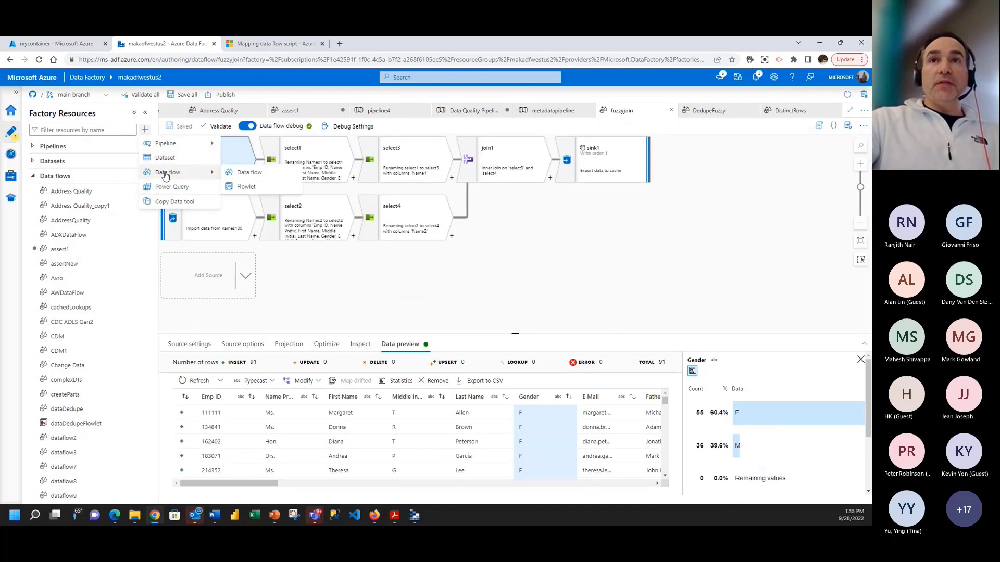
click(271, 178)
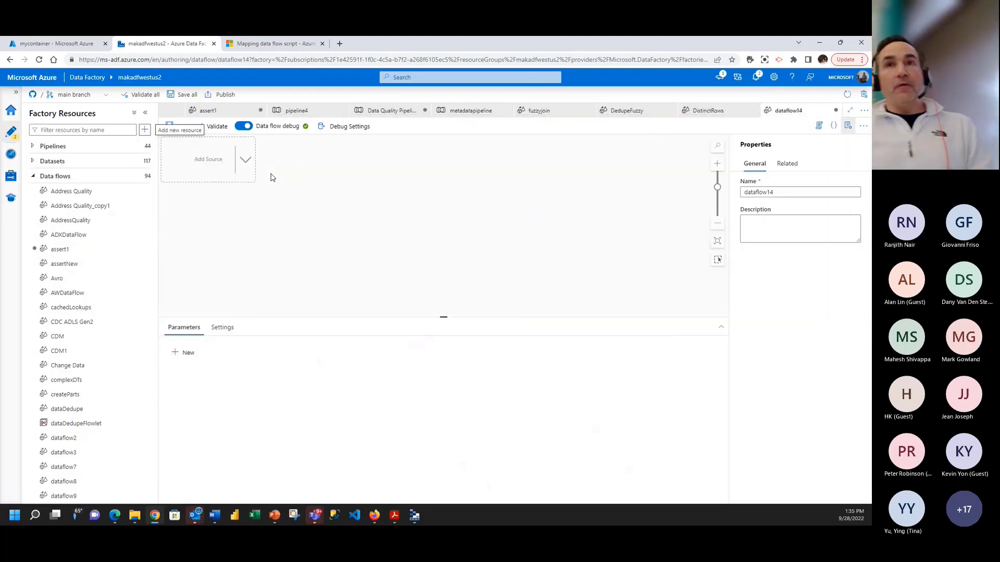
click(217, 177)
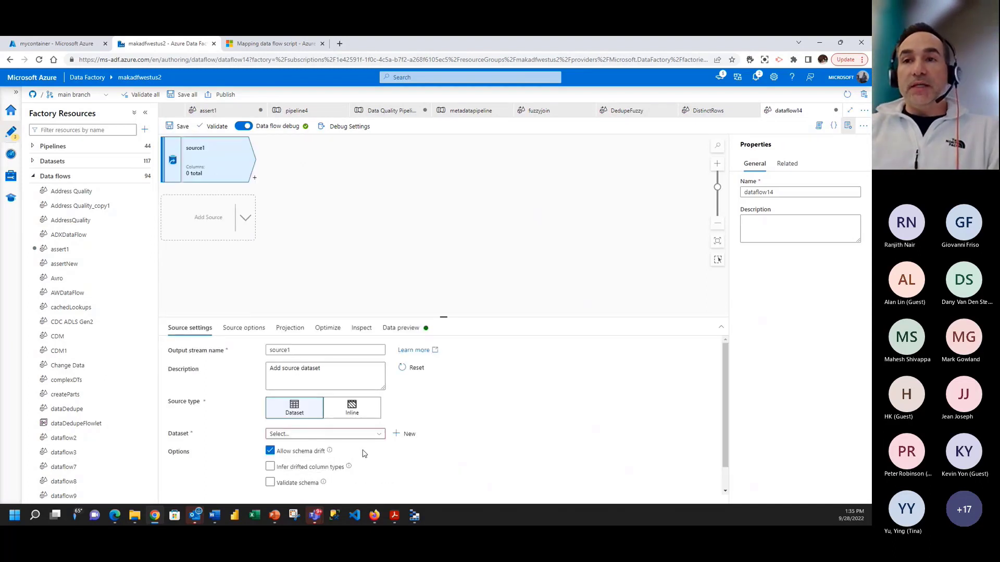
Step: Set the new source's dataset to Address and show its projected columns and types
click(375, 437)
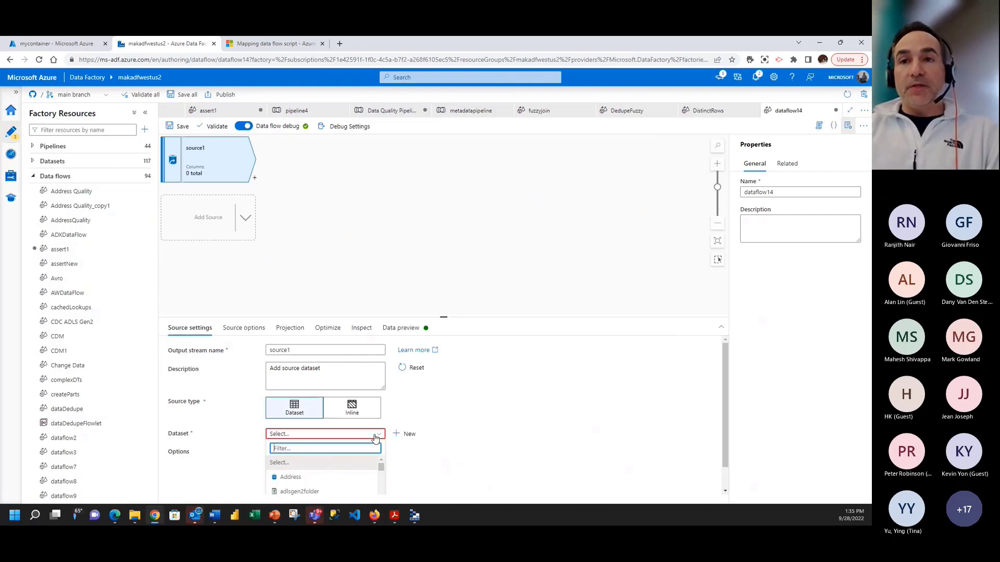
click(297, 477)
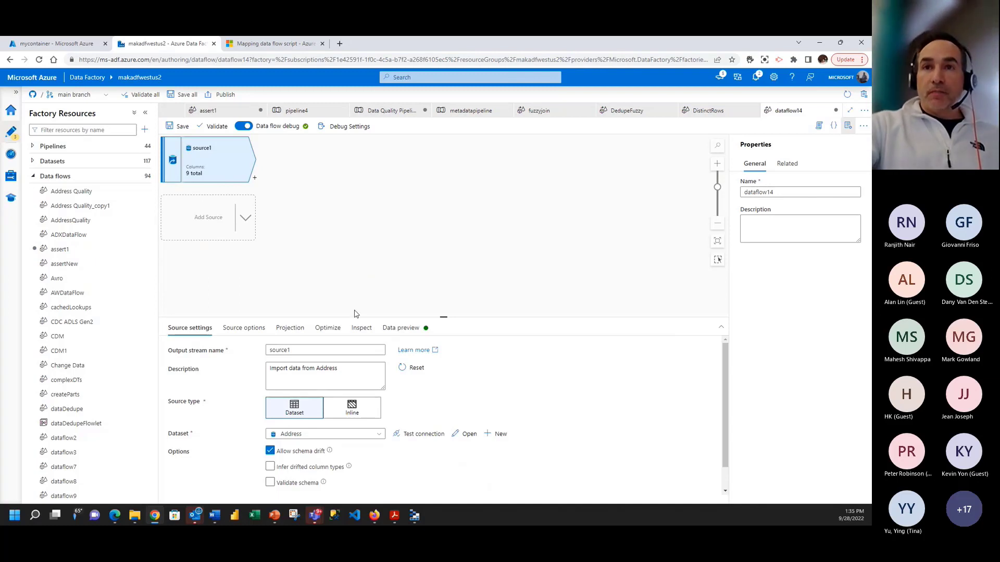
click(295, 329)
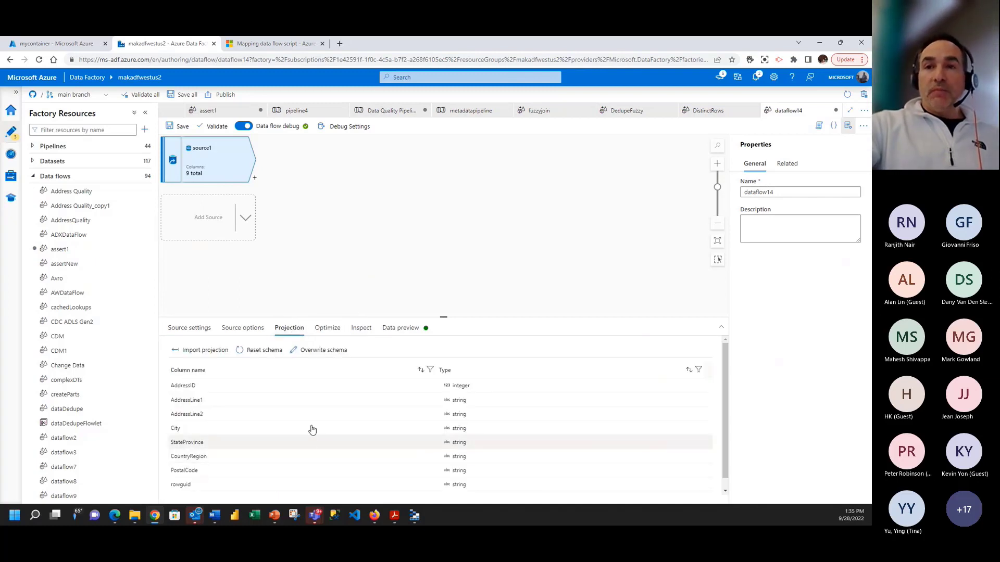
Step: Load the data preview of the Address source and enlarge the preview area
click(396, 327)
click(227, 359)
drag(247, 317, 247, 193)
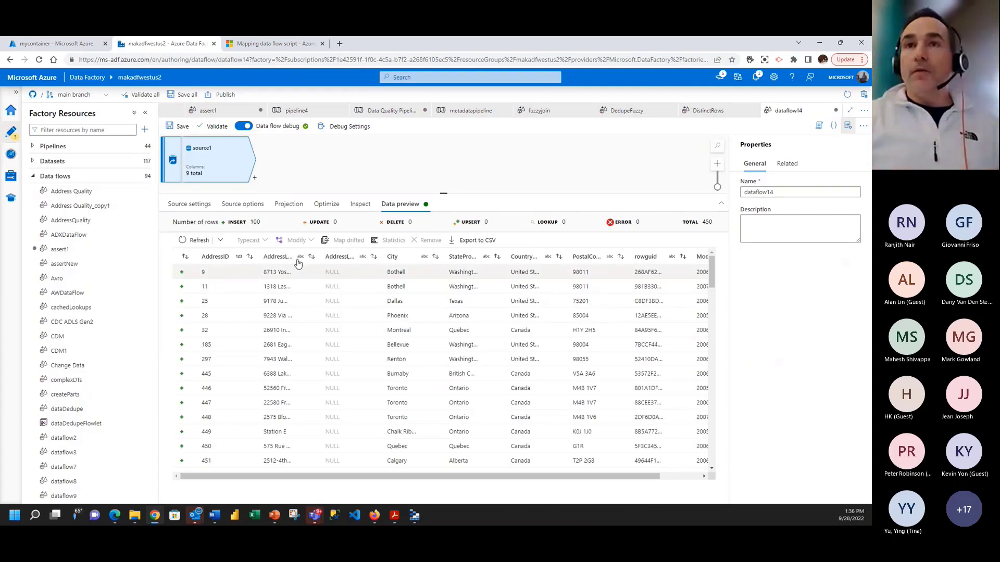
Step: Display the statistics of the AddressID column and look through them down to the minimum value
click(228, 260)
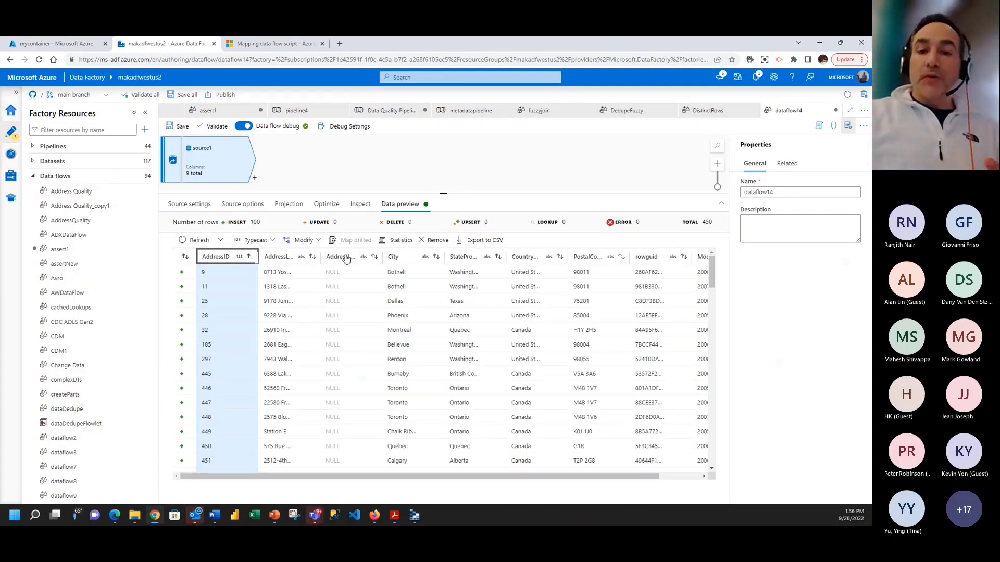
click(399, 240)
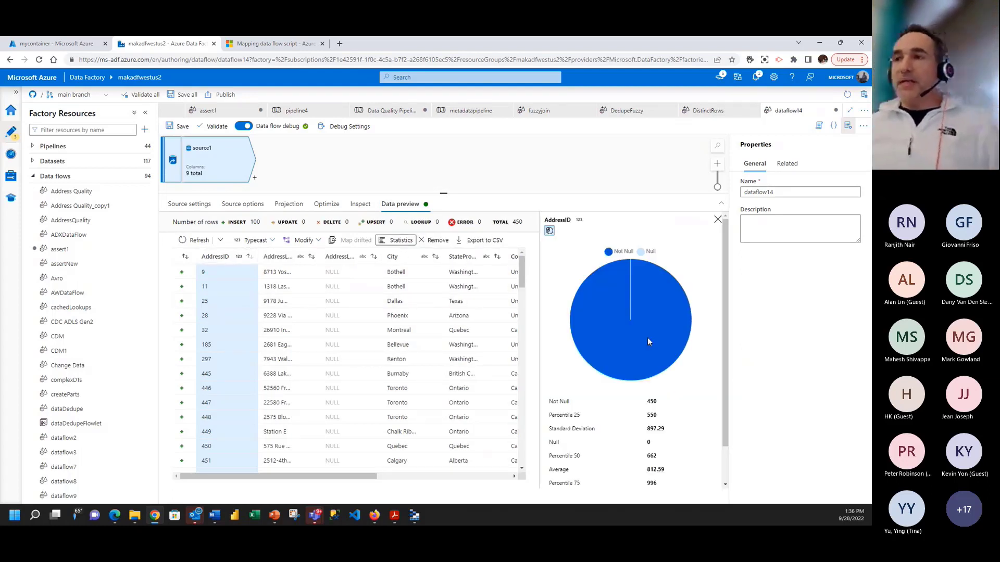
scroll(663, 436, down, 2)
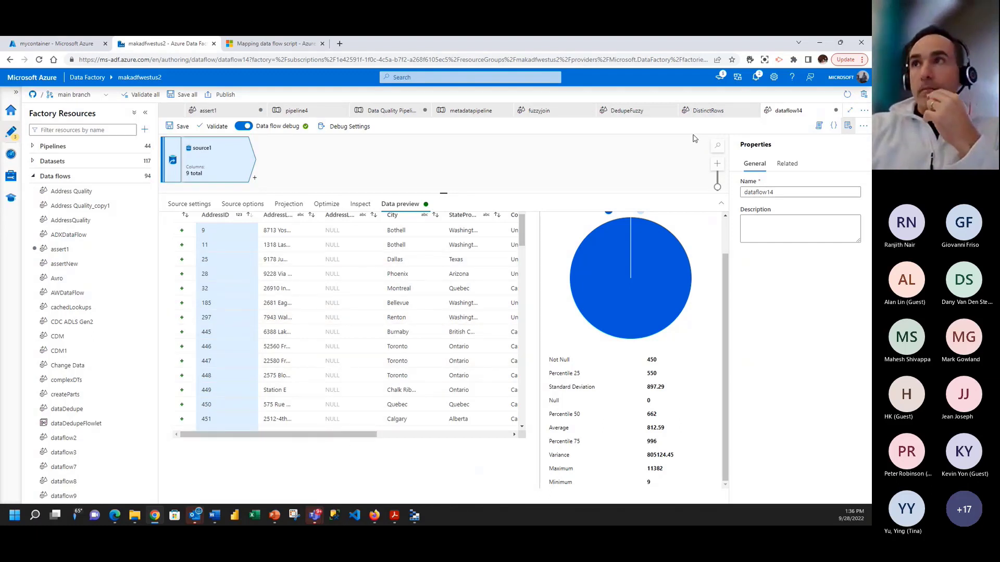
Step: Close dataflow14 discarding its changes, and enlarge the data preview area beneath fuzzyjoin's canvas
click(836, 110)
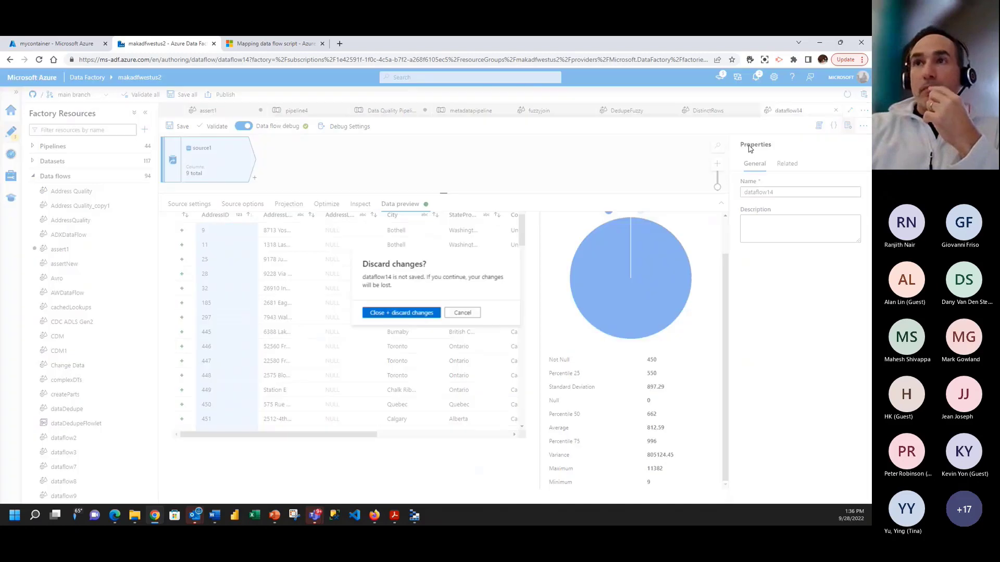
click(431, 312)
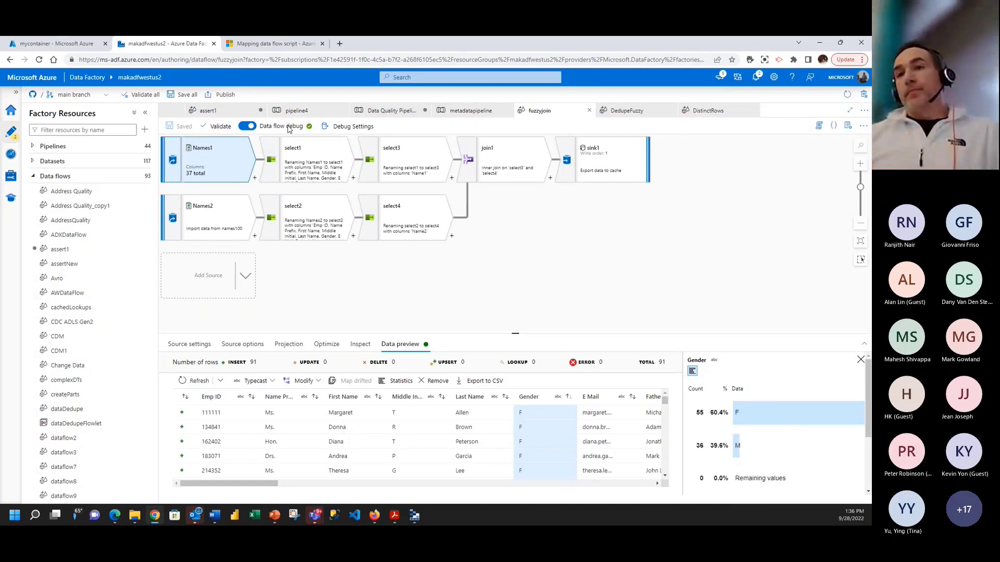
drag(488, 304, 522, 308)
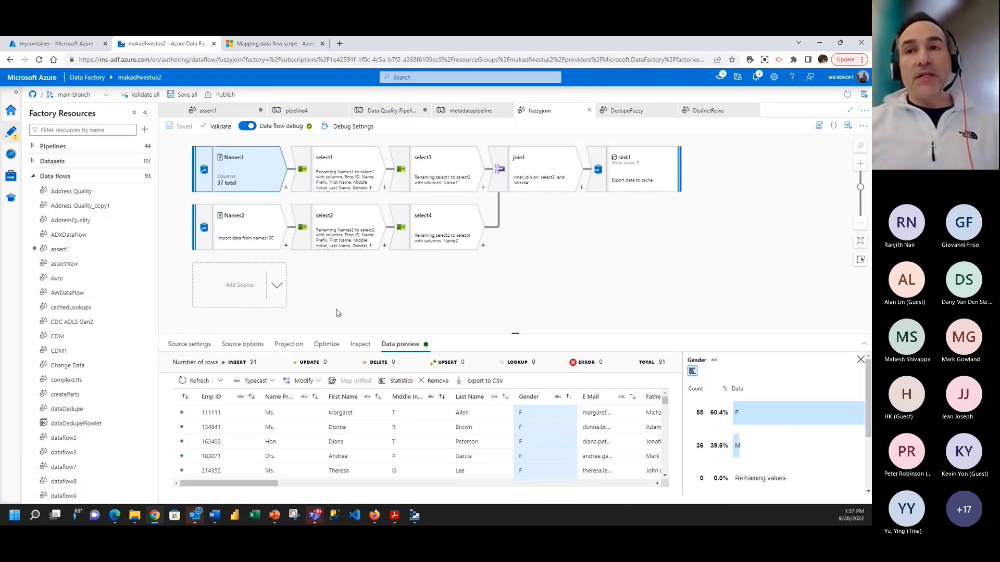
drag(339, 333, 336, 263)
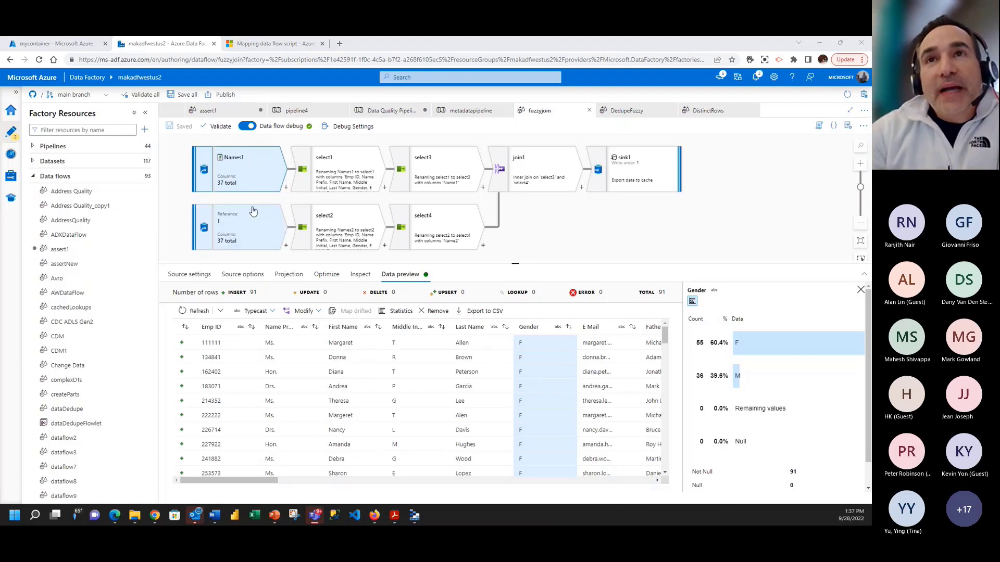
Step: Review the source settings of Names2 and Names1 and the column mappings of select1 and select3
click(246, 228)
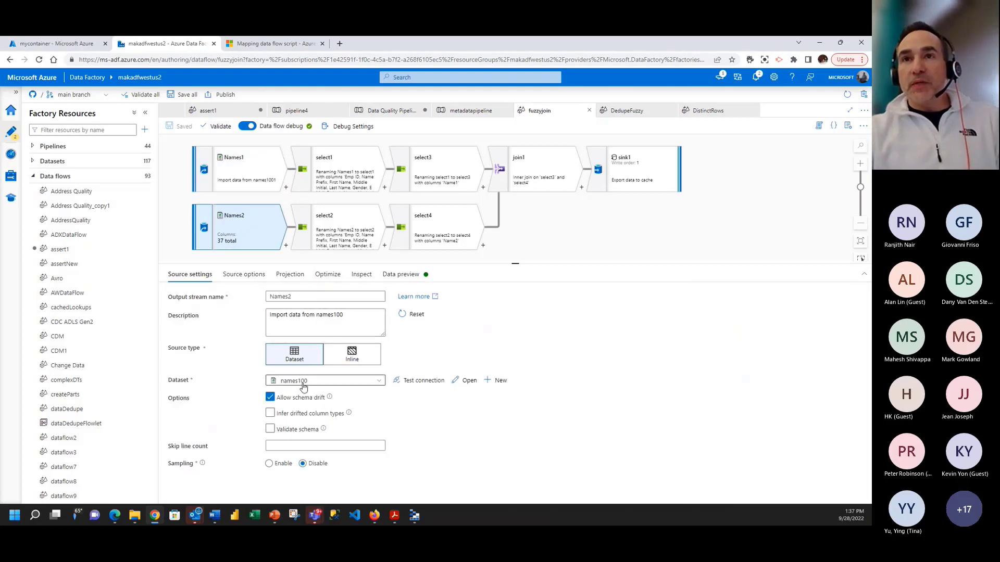
click(243, 179)
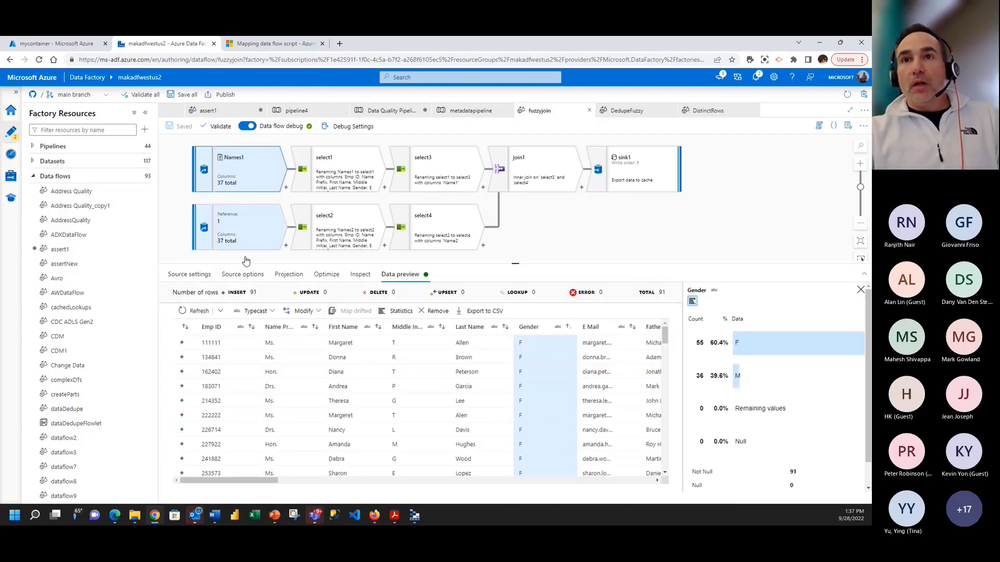
click(198, 274)
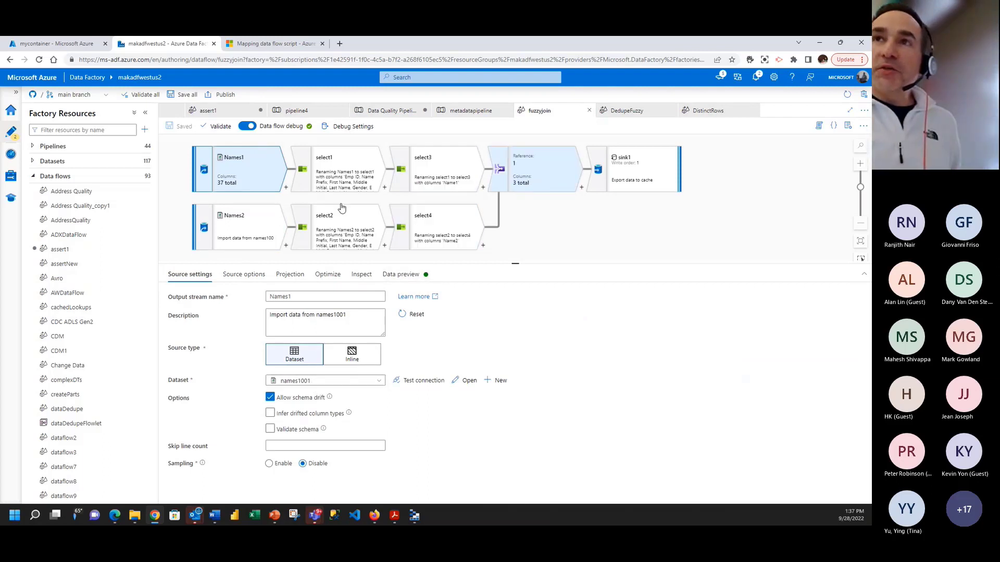
click(353, 169)
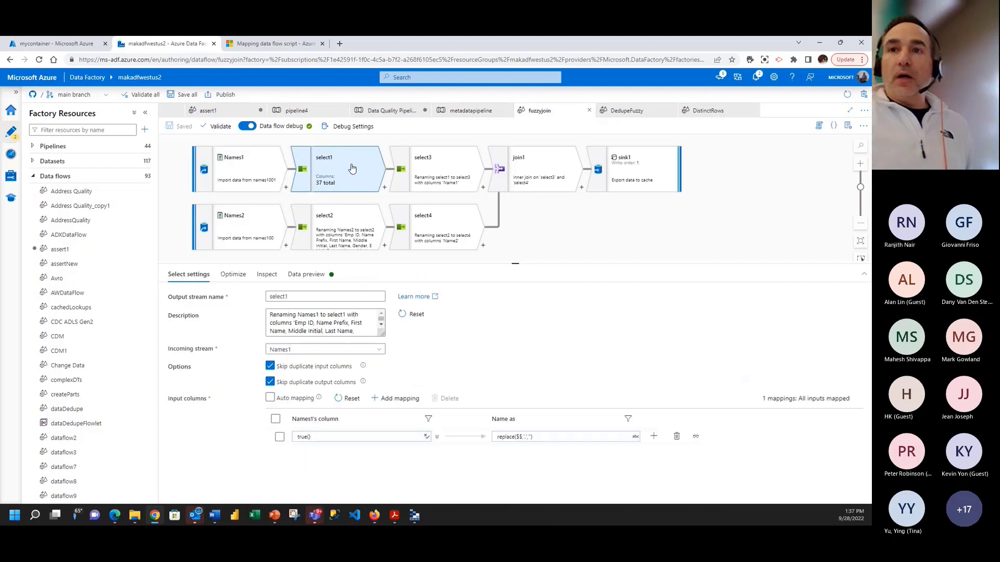
click(442, 187)
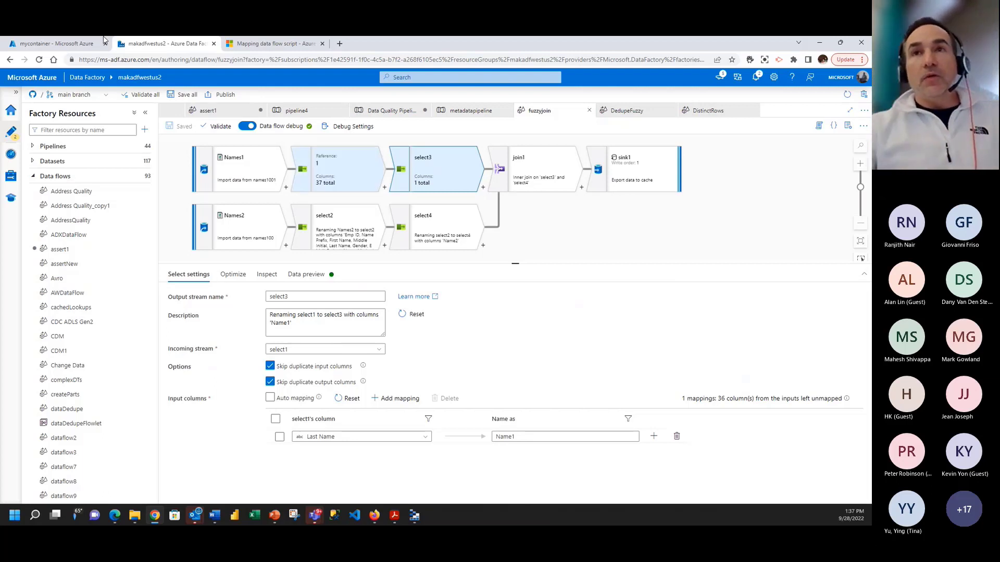
Step: Examine the projection of the Names1 source, looking through its full list of columns and types
click(241, 179)
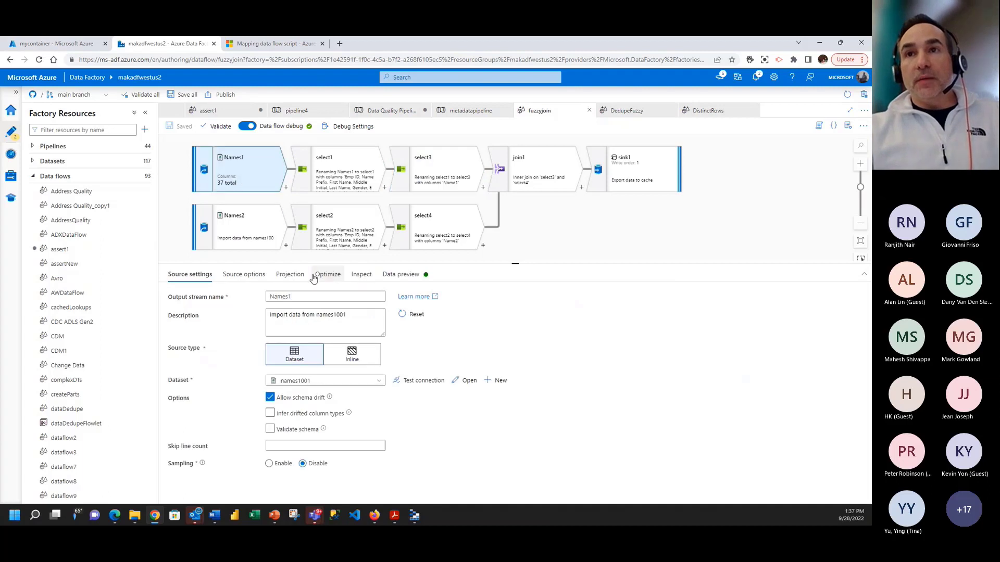
click(290, 275)
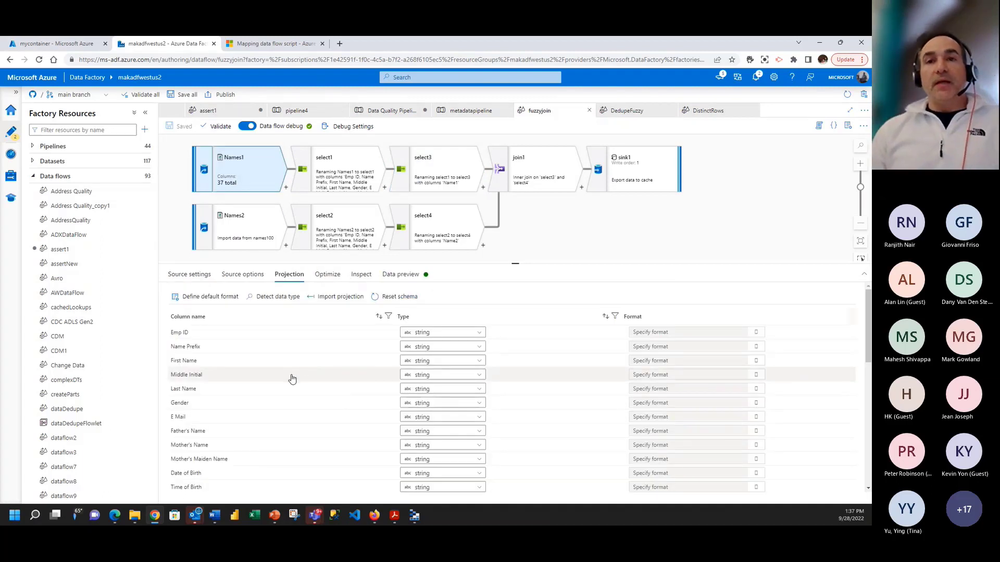
scroll(294, 385, down, 5)
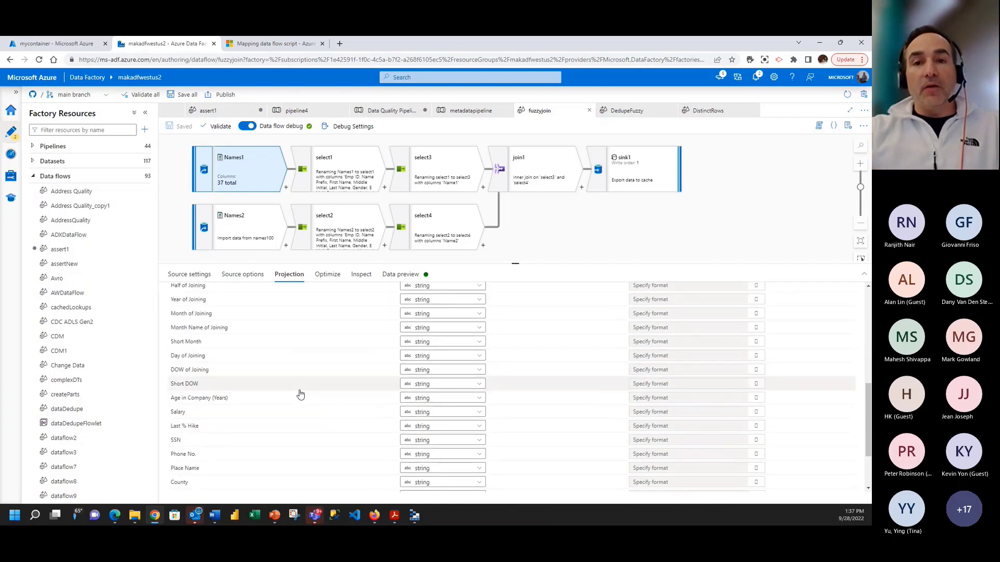
scroll(302, 415, up, 10)
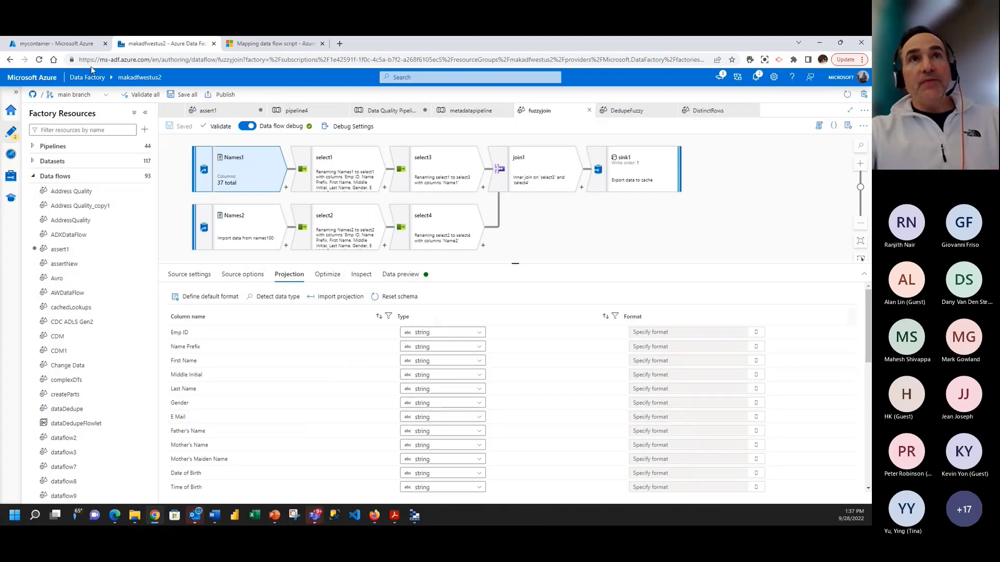
Step: Switch to mycontainer in the Azure portal and show the contents of SampleData/HR/90 Records B.csv
click(59, 46)
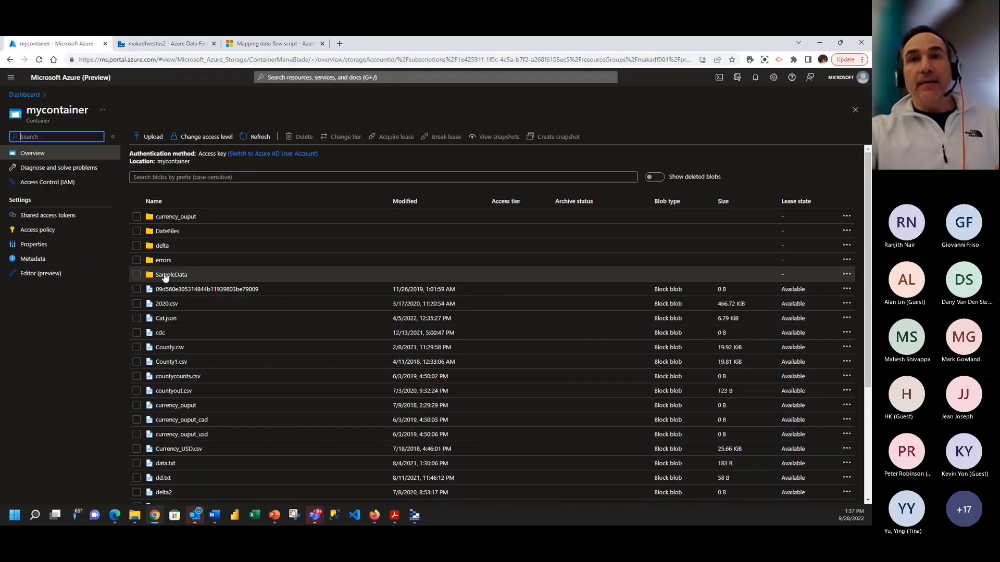
click(166, 276)
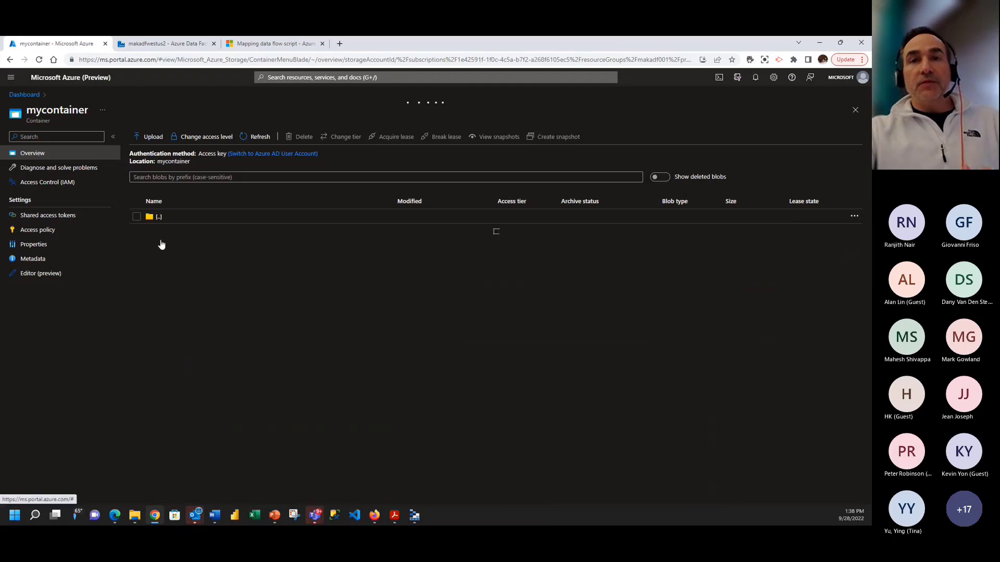
click(159, 301)
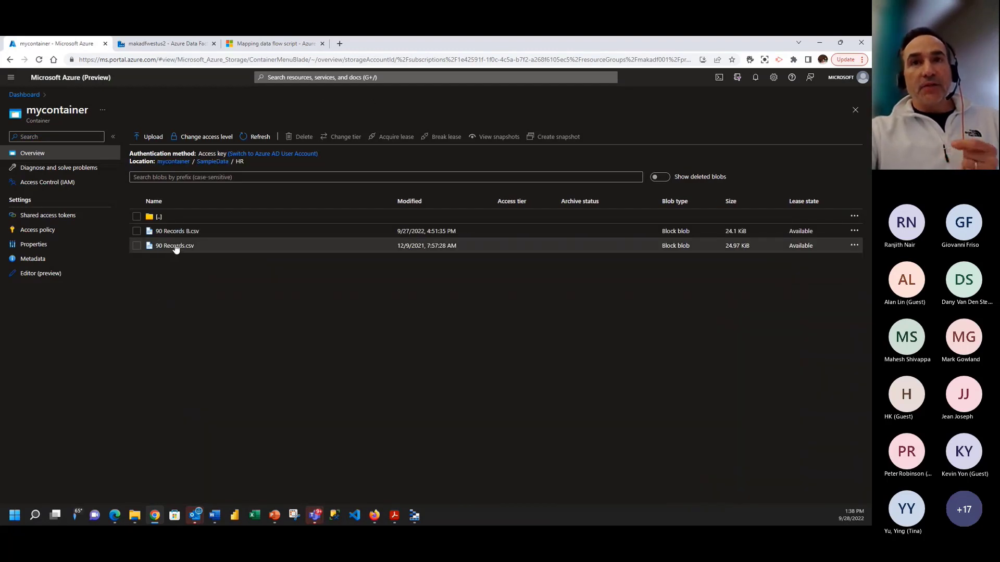
click(175, 232)
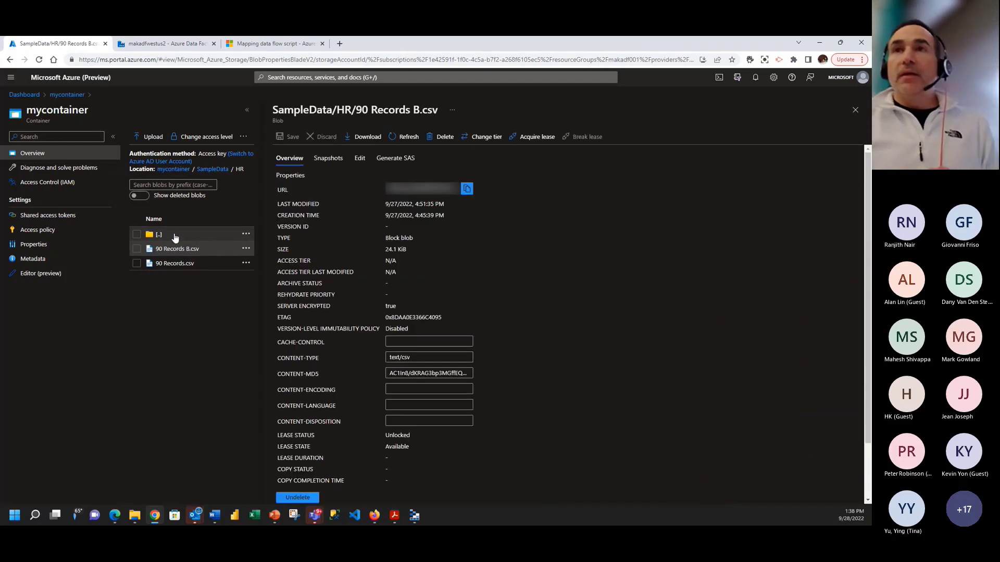
click(362, 159)
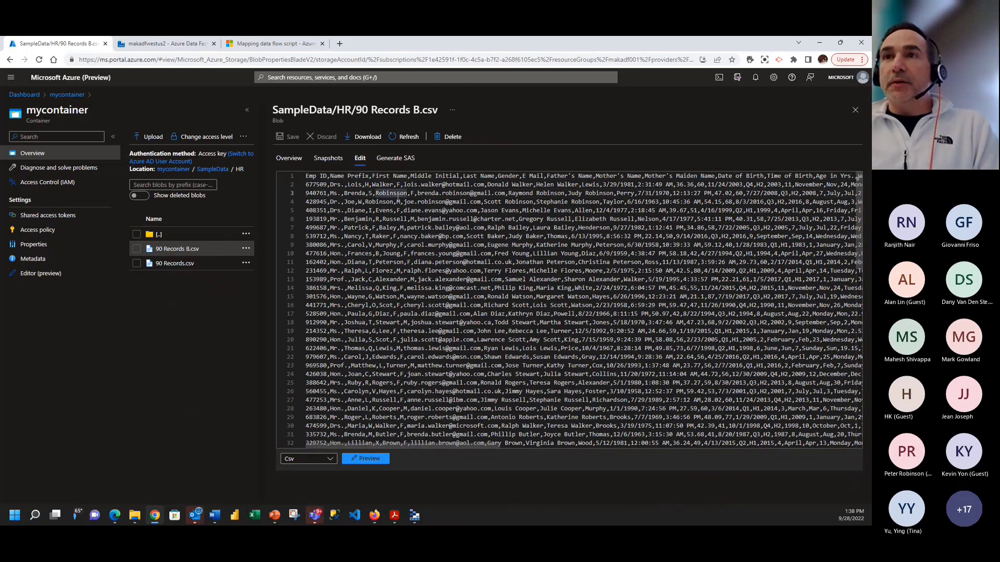
click(392, 271)
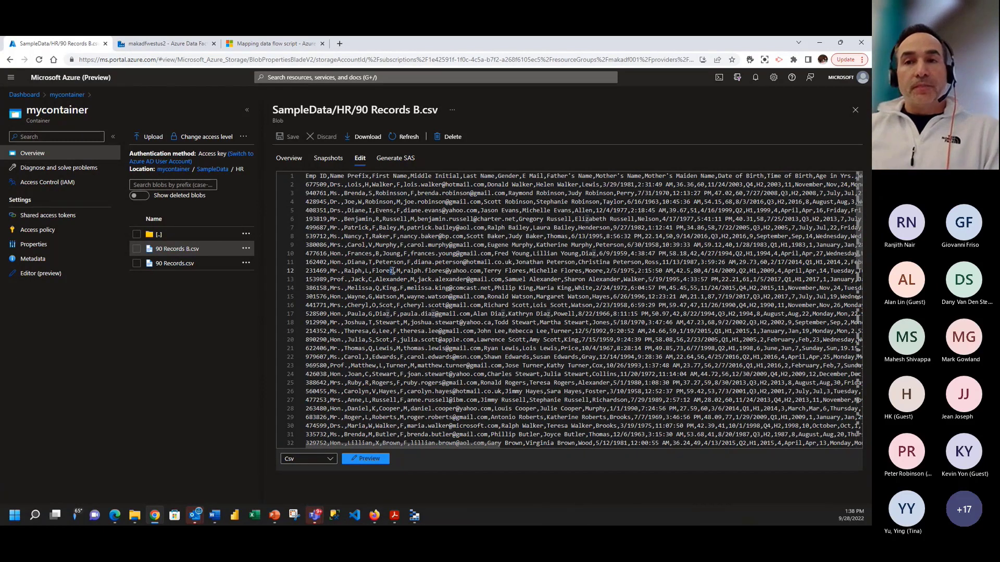
Step: Return to the fuzzyjoin data flow in Data Factory and view the data previews of Names1 and Names2
click(162, 43)
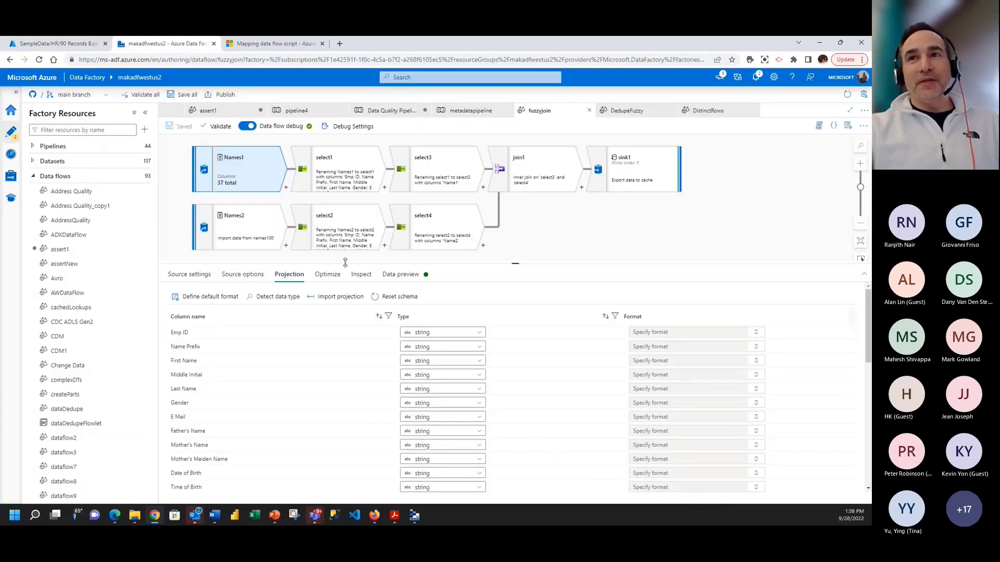
click(411, 274)
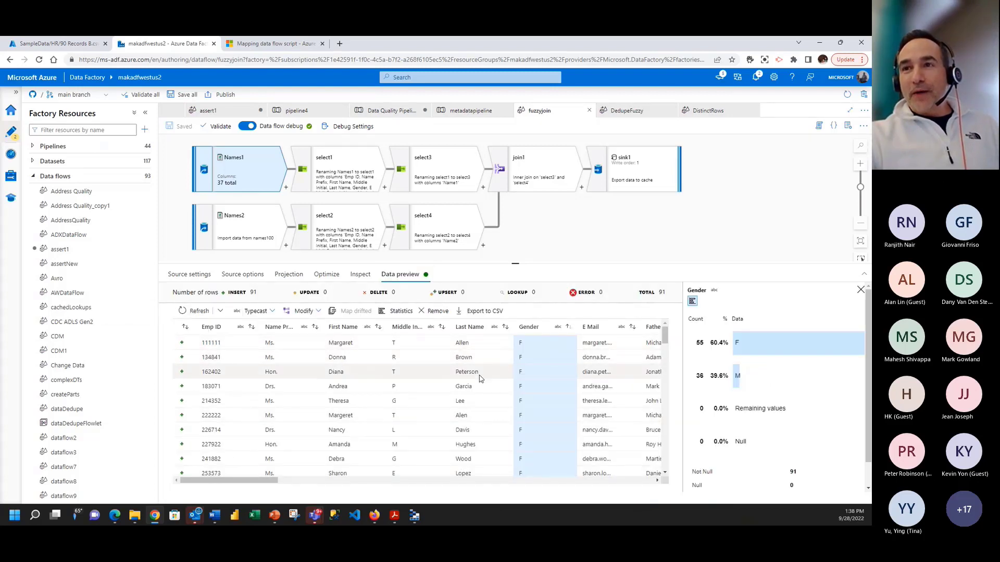
scroll(485, 448, down, 5)
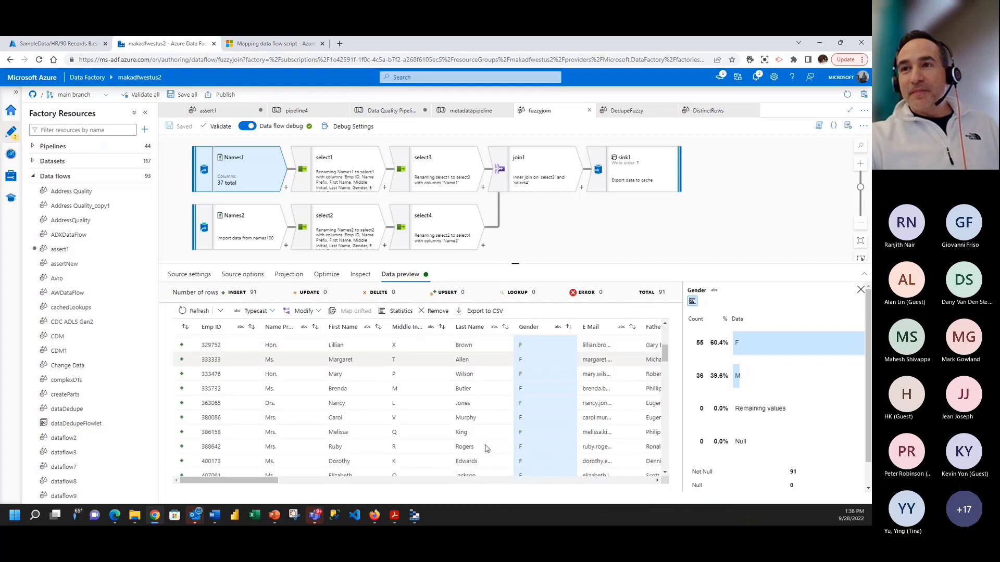
click(246, 231)
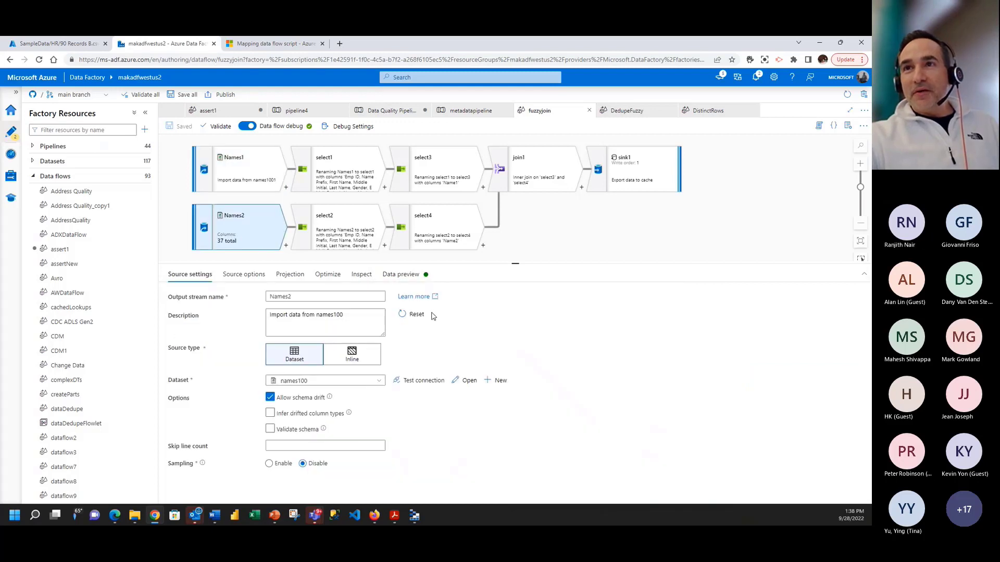
click(401, 276)
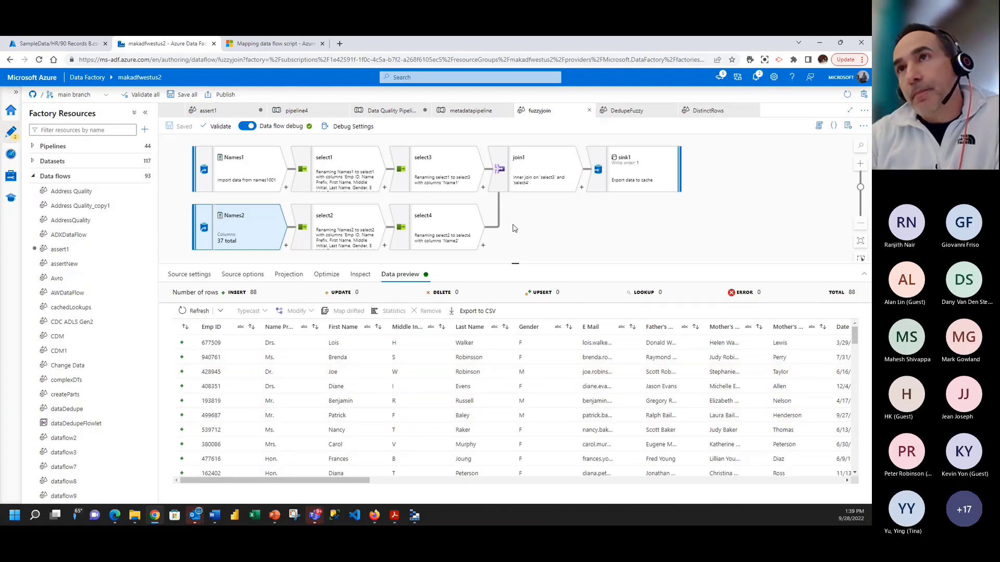
Step: Show join1's settings in an enlarged area and turn off fuzzy matching for the join
click(541, 169)
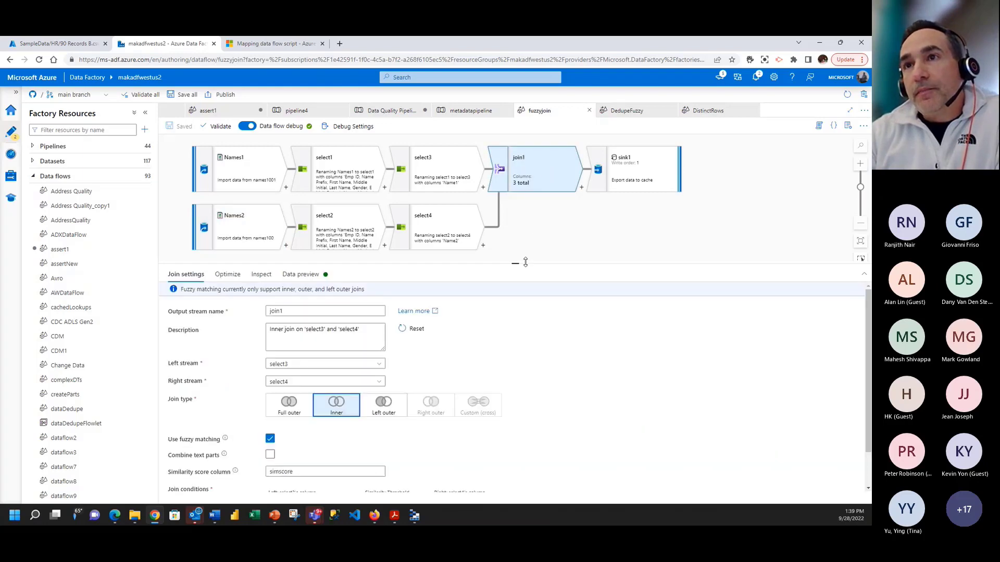
drag(525, 265, 523, 263)
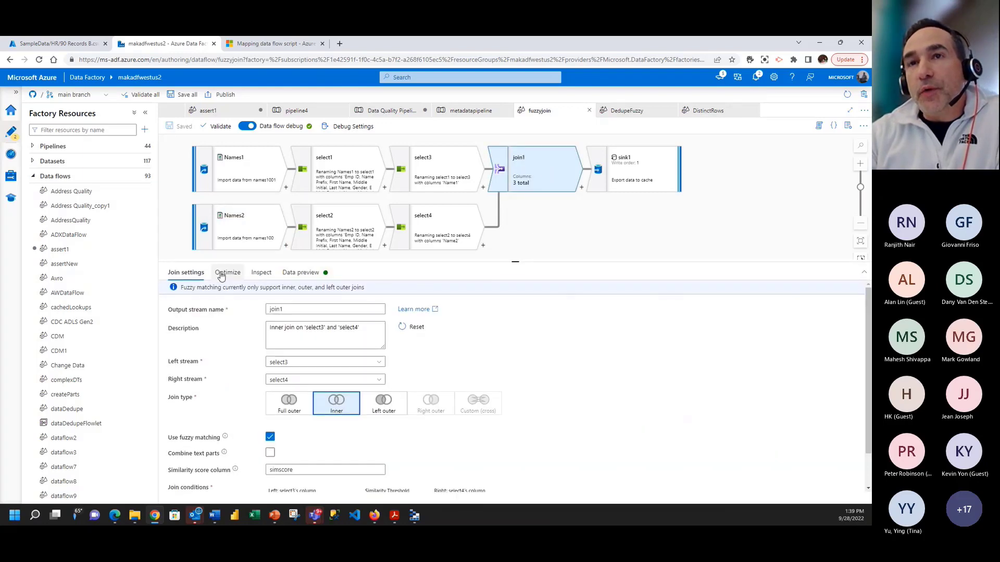
drag(296, 264, 294, 190)
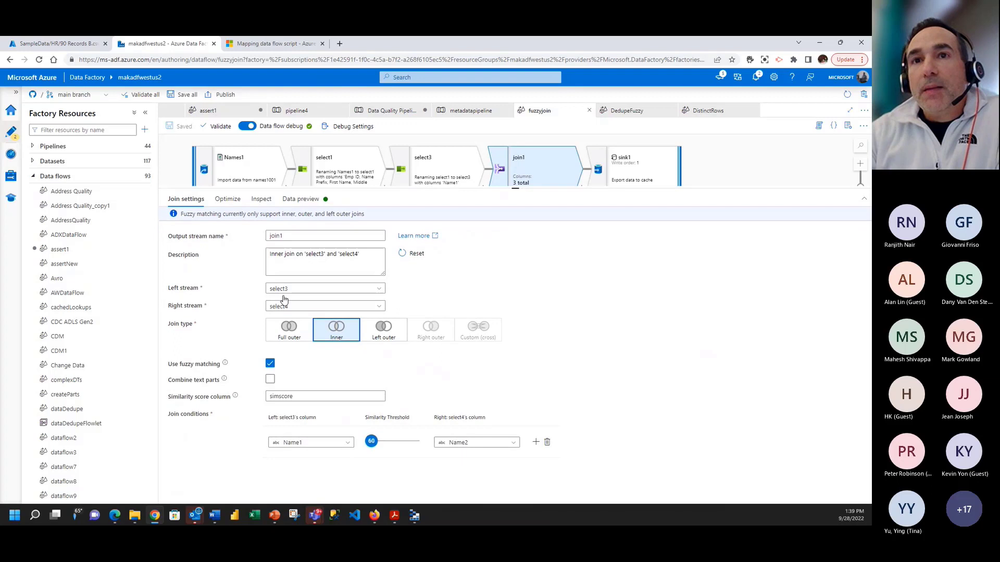
click(270, 363)
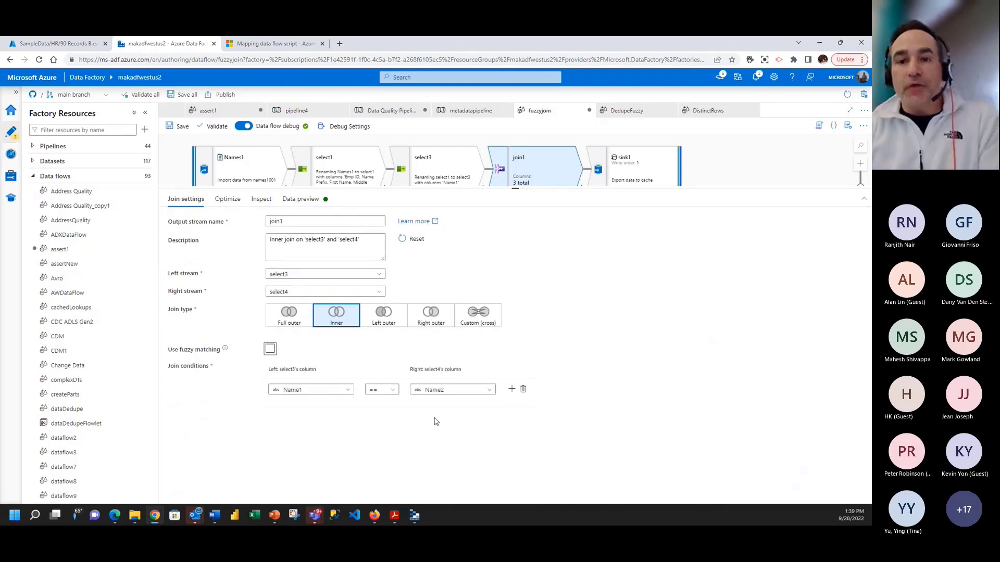
Step: View the data preview of join1 with fuzzy matching off, glancing at the Names1 preview for comparison
click(312, 202)
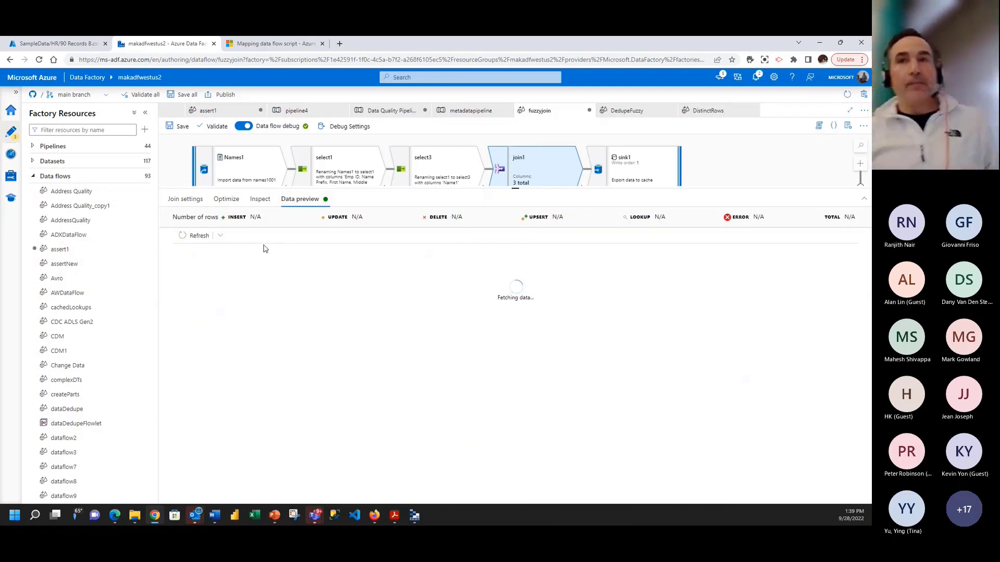
click(260, 176)
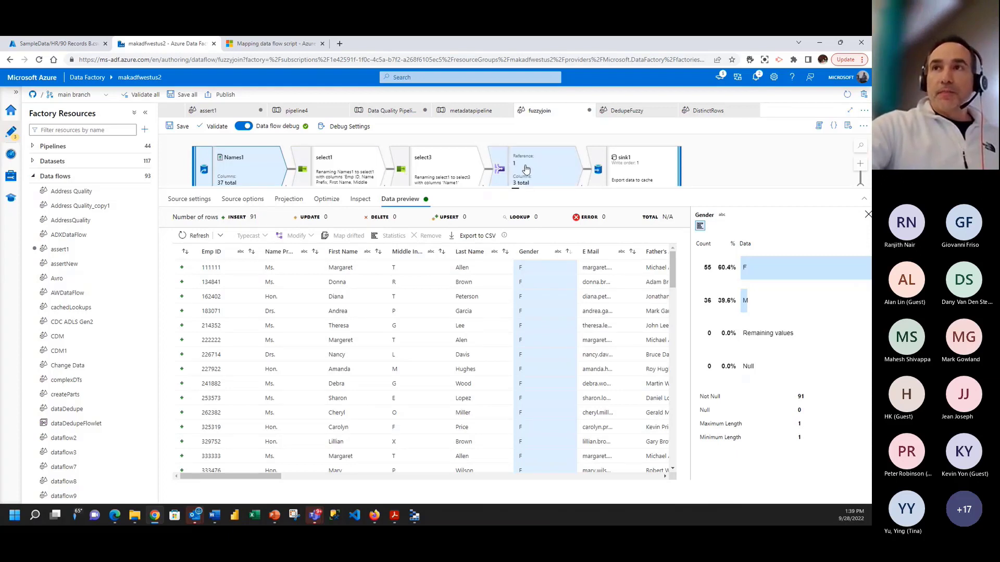
click(525, 169)
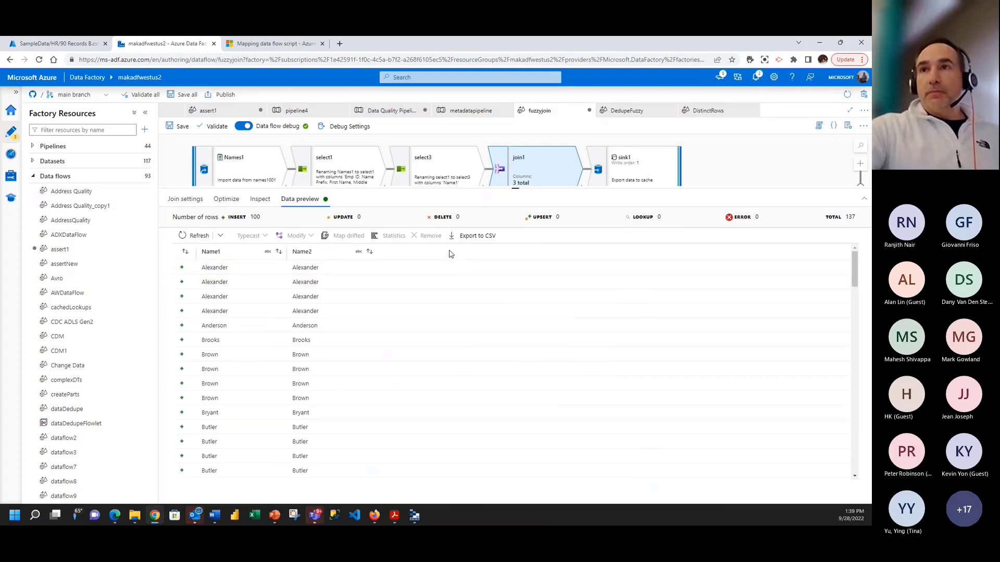
drag(514, 189, 516, 243)
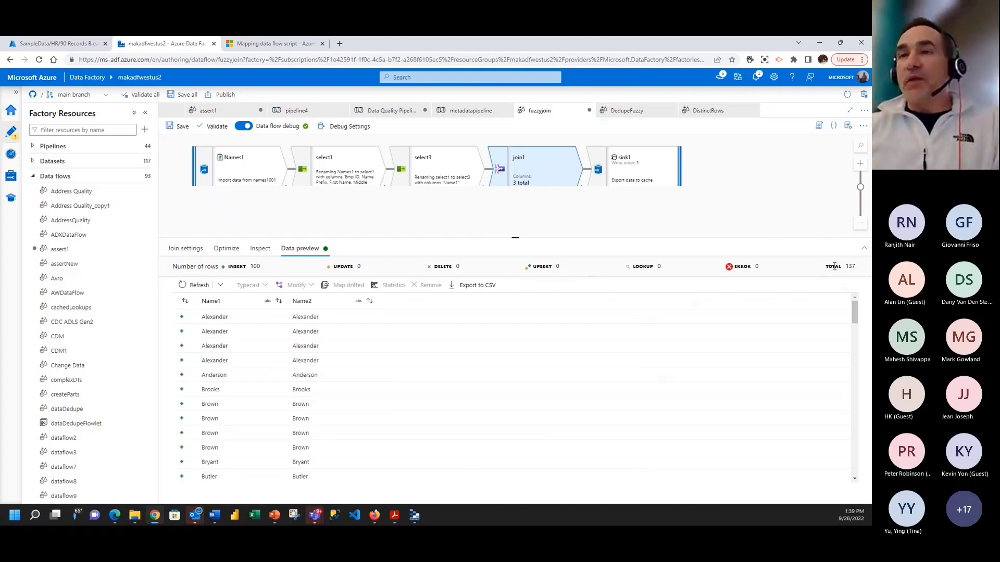
Step: Turn on fuzzy matching for join1 and set the similarity threshold between Name1 and Name2 to 84
click(183, 249)
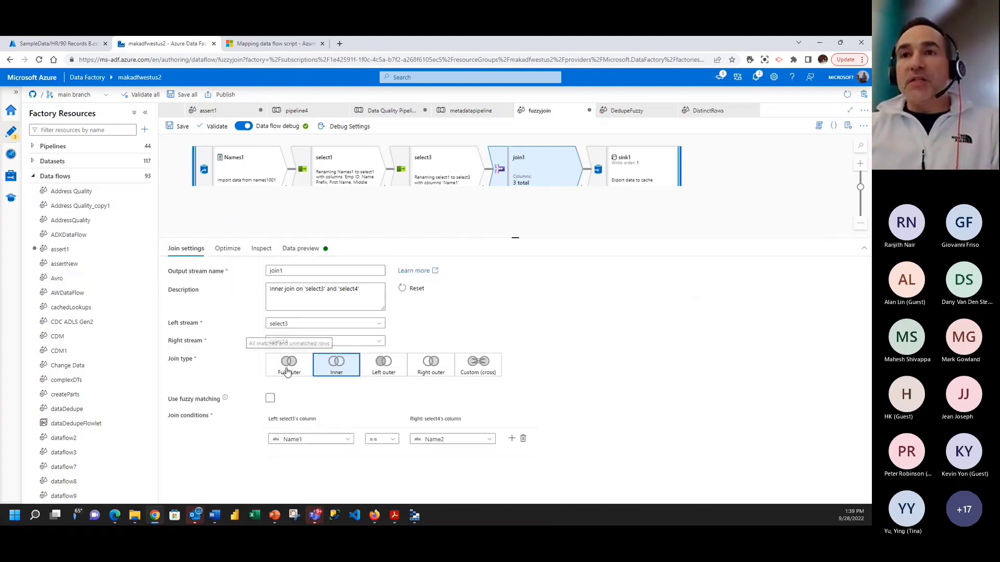
click(270, 399)
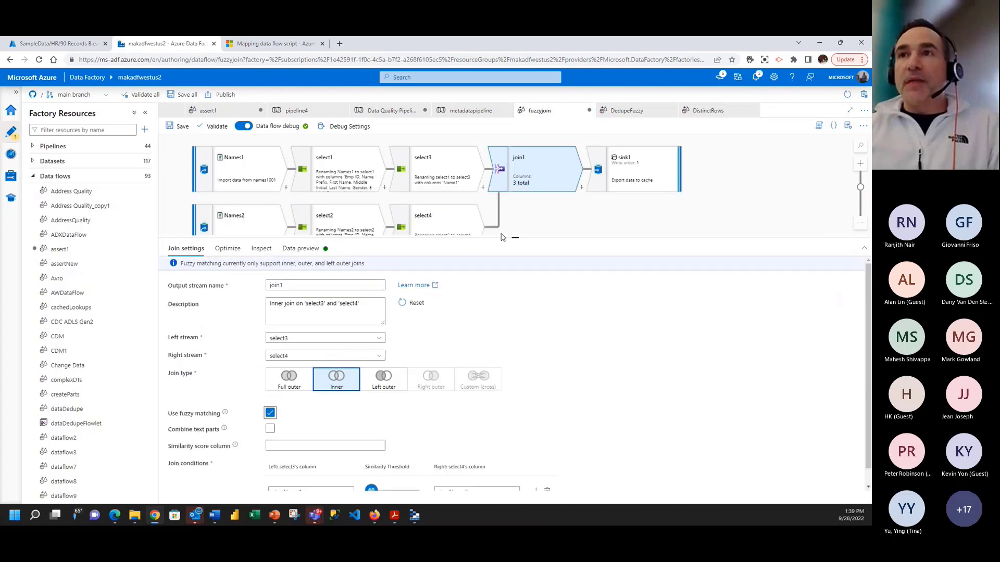
drag(498, 240, 498, 159)
drag(372, 412, 401, 417)
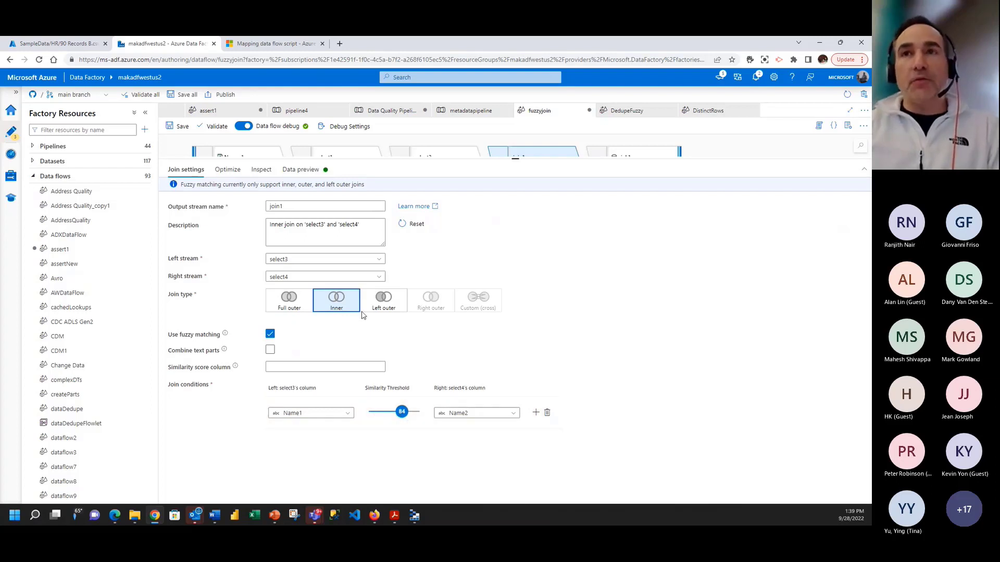
Step: Refresh join1's data preview and check the Names1 and Names2 row limits in the debug settings, leaving them unsaved
click(312, 170)
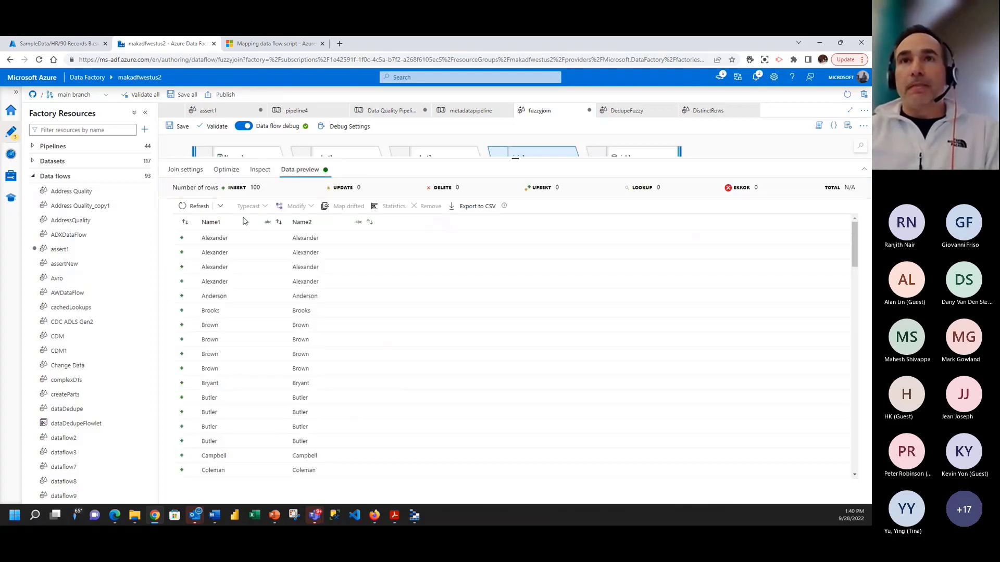
click(197, 206)
click(346, 126)
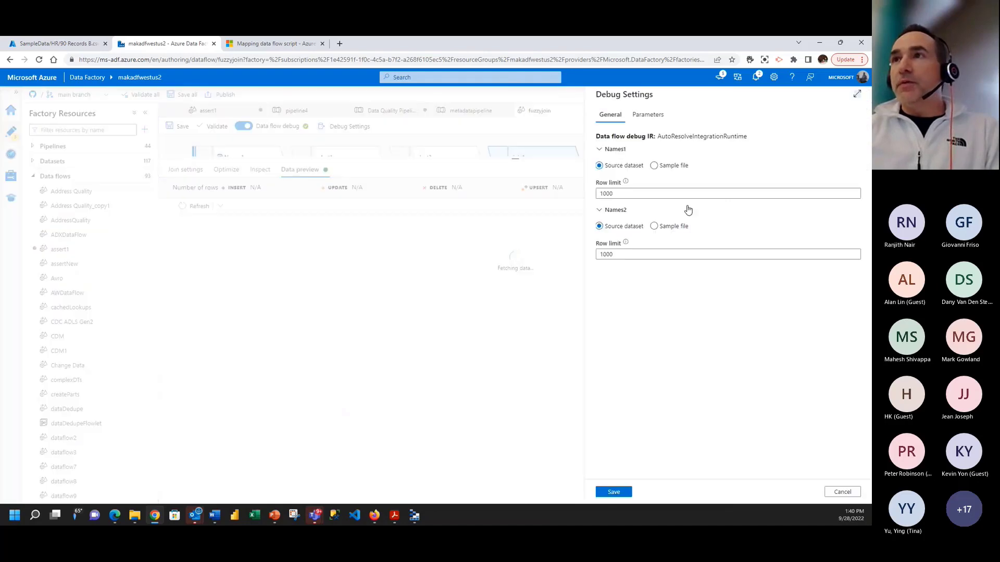
click(839, 492)
click(336, 127)
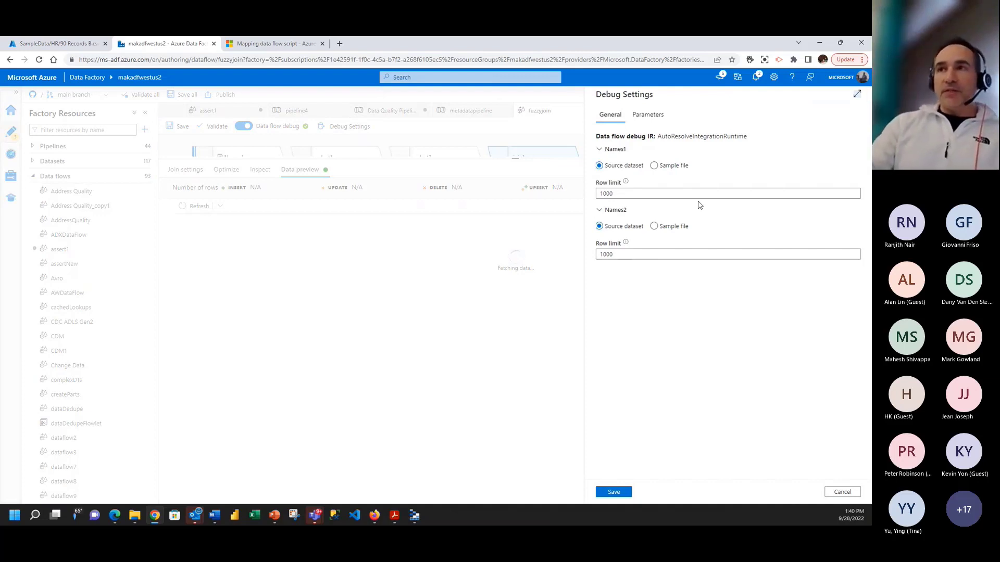
click(839, 492)
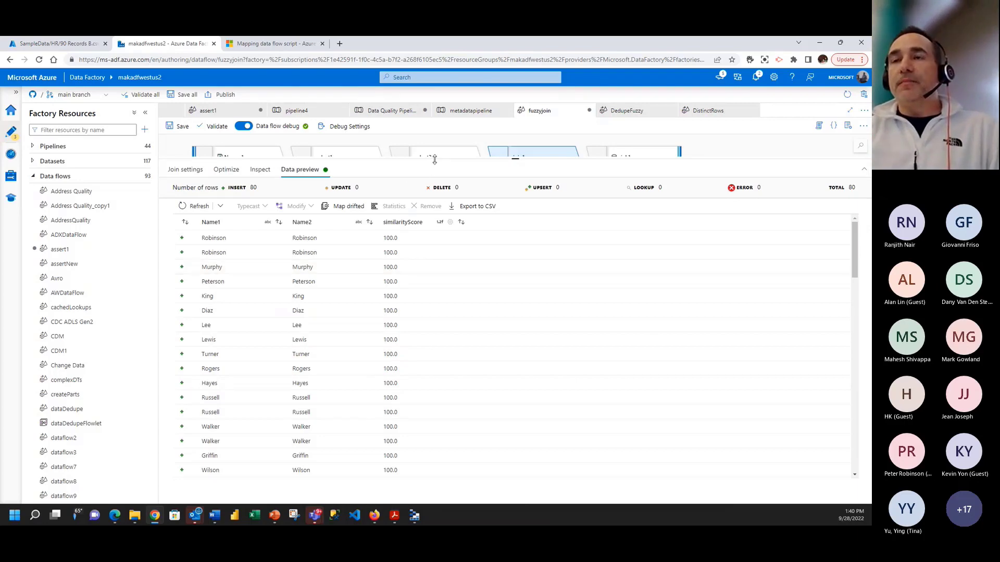
Step: Look through join1's previewed rows, comparing Name1, Name2 and the similarityScore of each match
drag(435, 159, 442, 301)
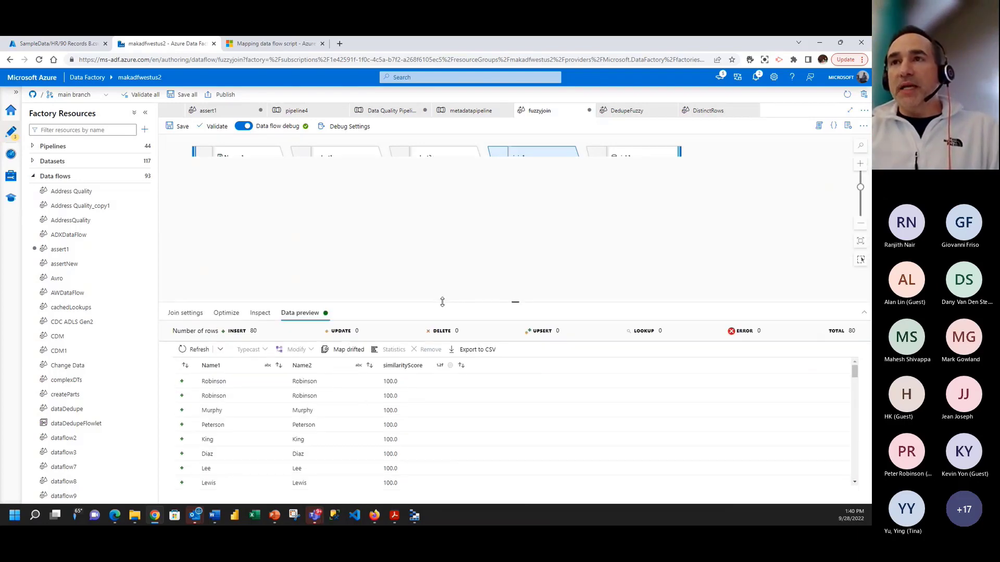
click(187, 313)
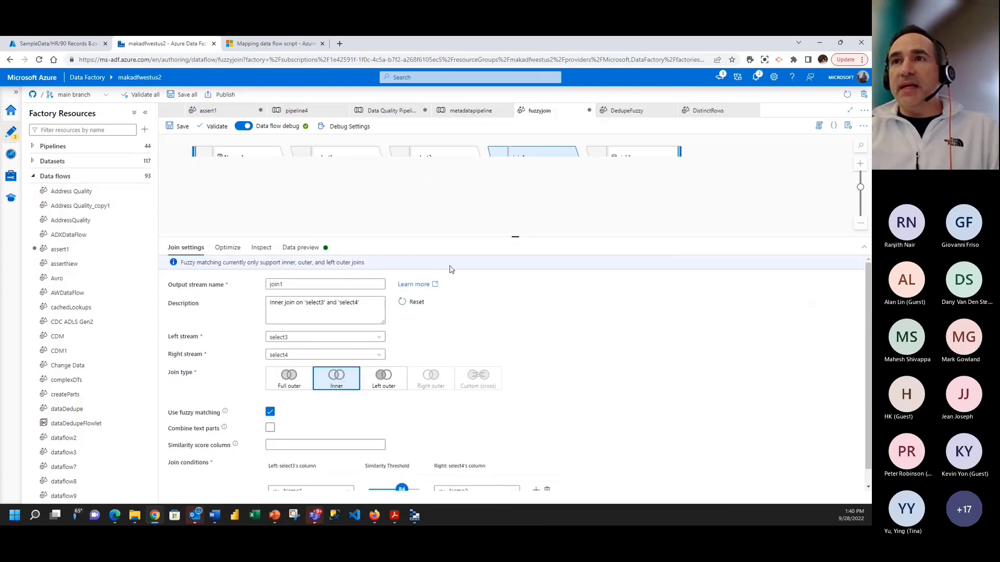
click(306, 248)
drag(389, 236, 458, 191)
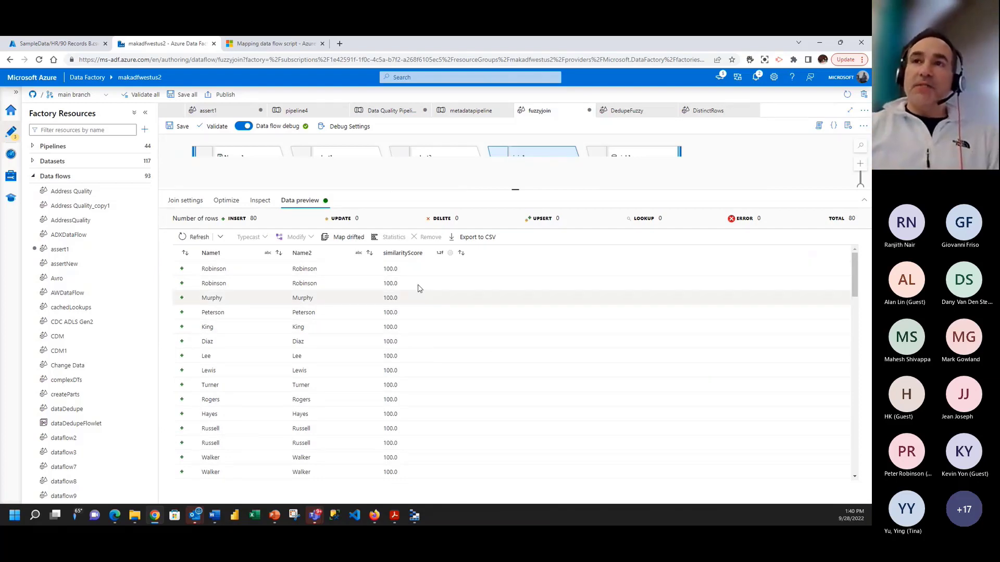
scroll(417, 287, down, 5)
scroll(417, 294, down, 2)
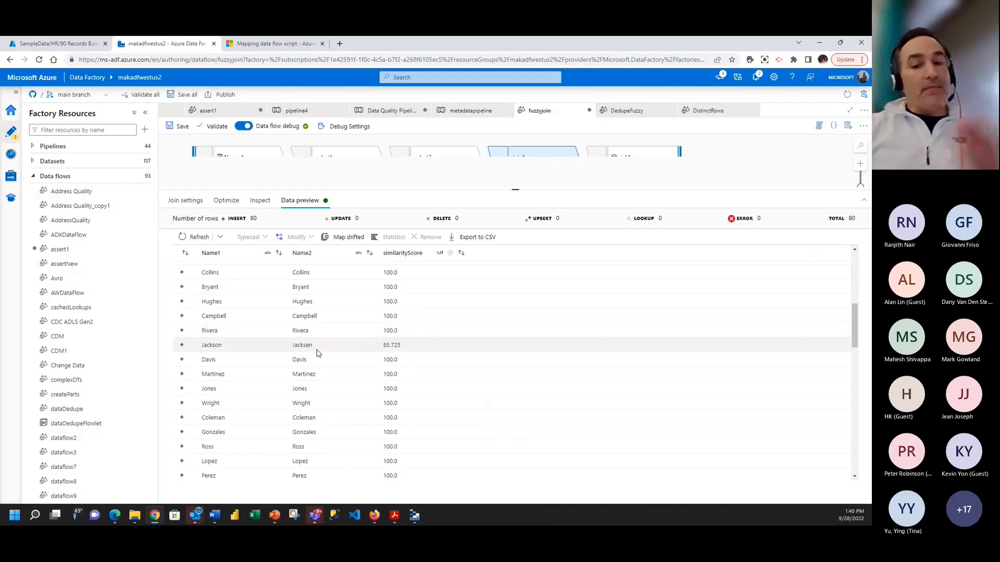
scroll(451, 383, down, 6)
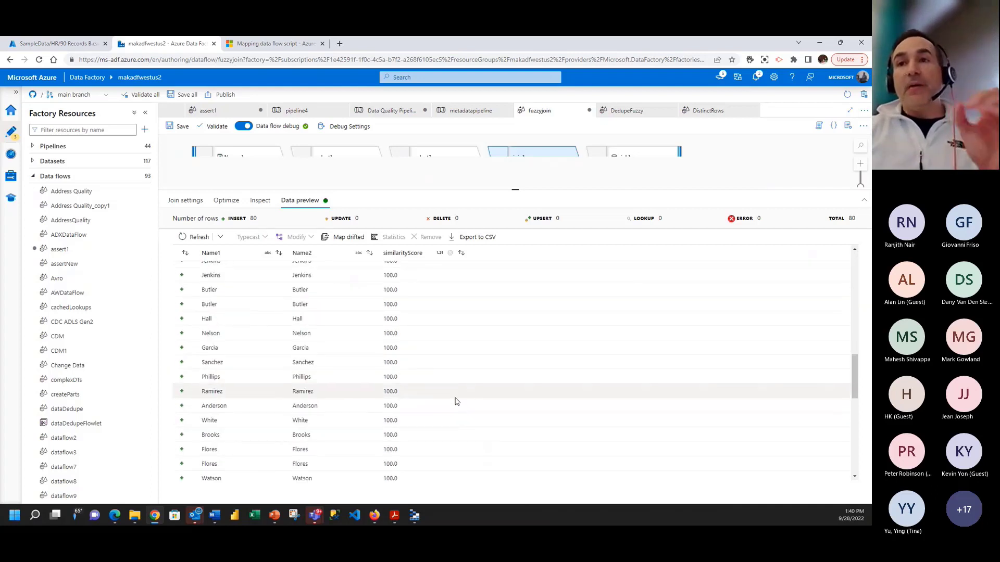
scroll(459, 398, down, 7)
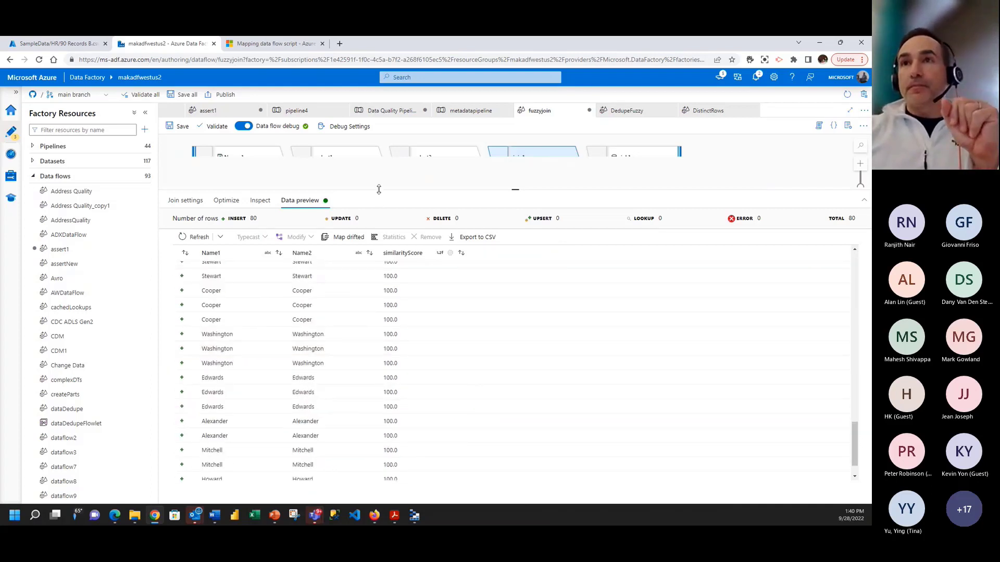
Step: Check join1's optimize options and lower the similarity threshold of its Name1–Name2 join condition to 60
drag(378, 189, 396, 267)
click(173, 280)
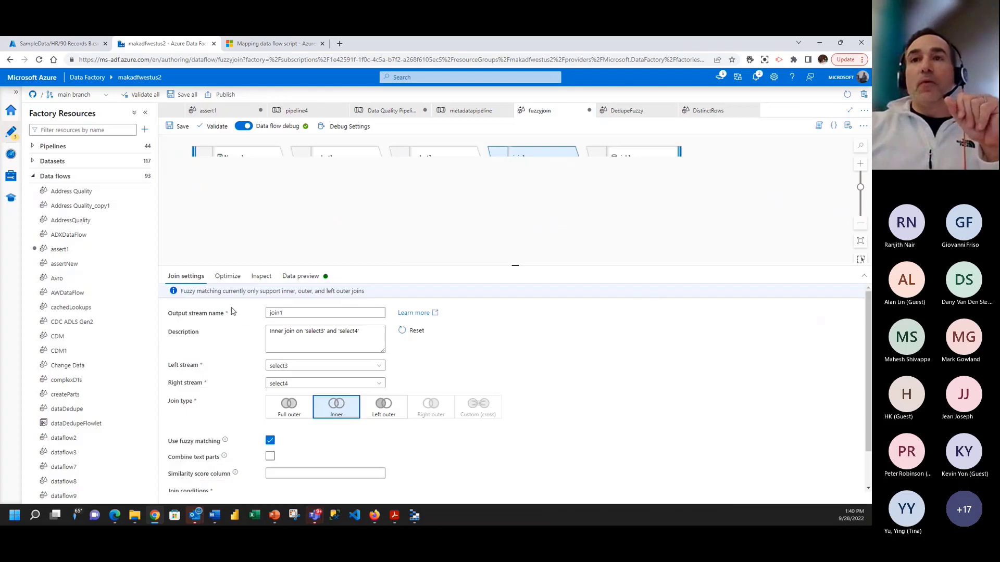
click(227, 277)
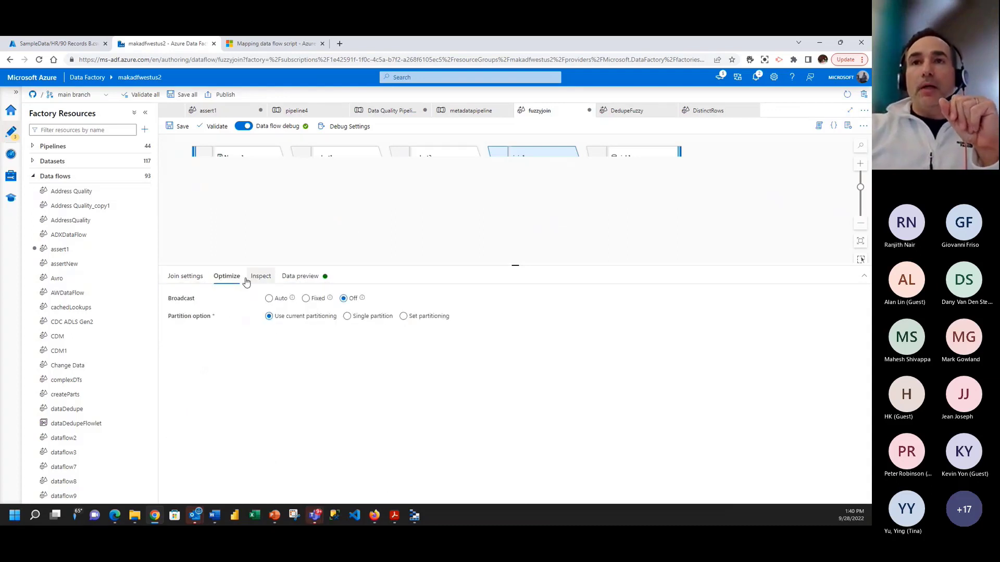
click(185, 278)
drag(321, 266, 321, 193)
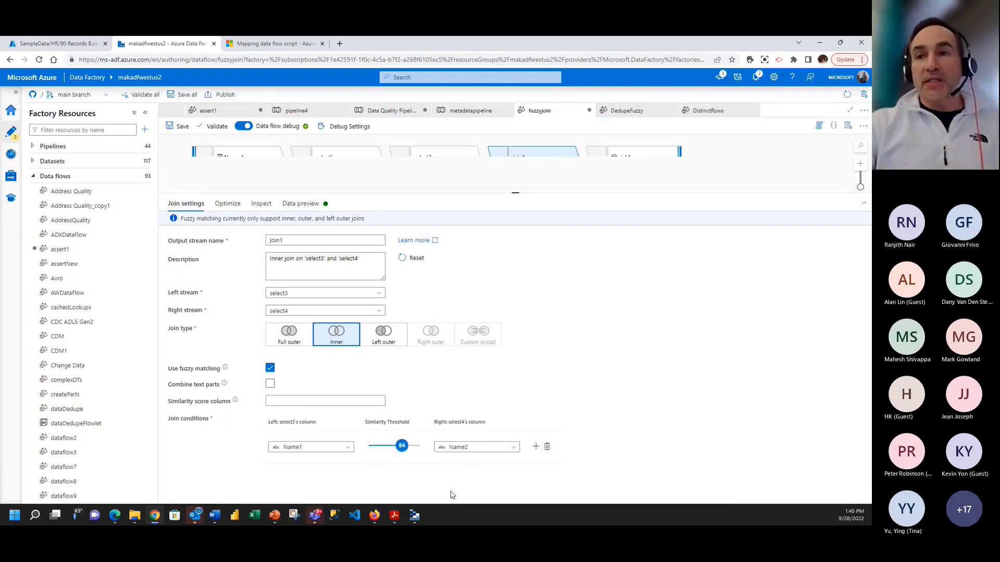
drag(401, 445, 353, 448)
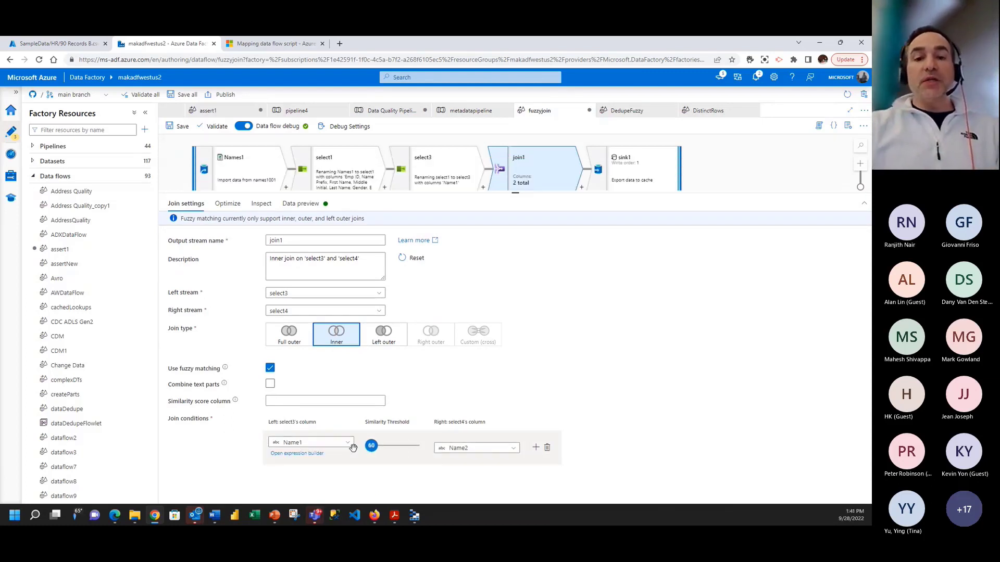
Step: Refresh join1's data preview and examine the looser name matches, highlighting the Name2 value matched to Baker
click(302, 203)
click(195, 242)
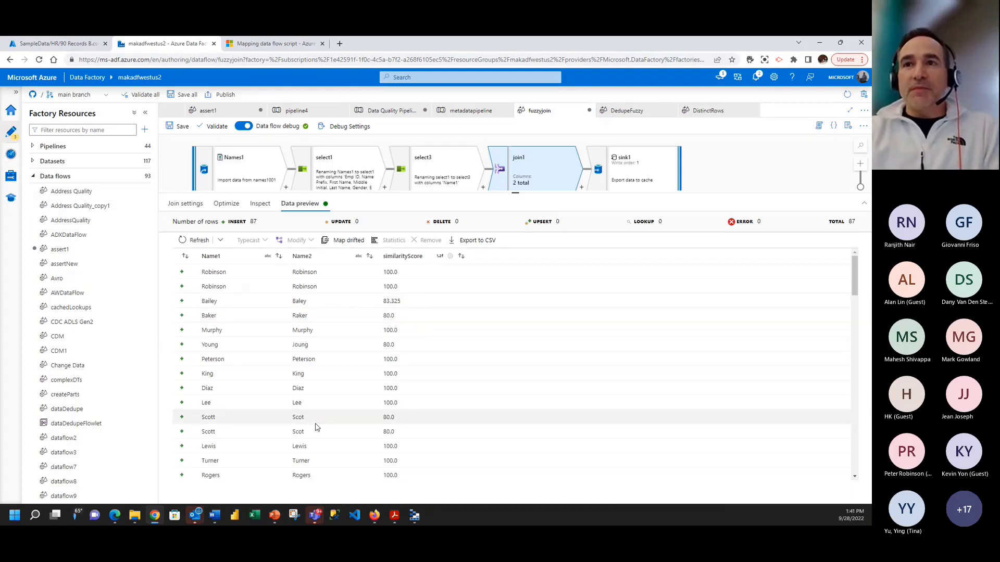
double_click(306, 316)
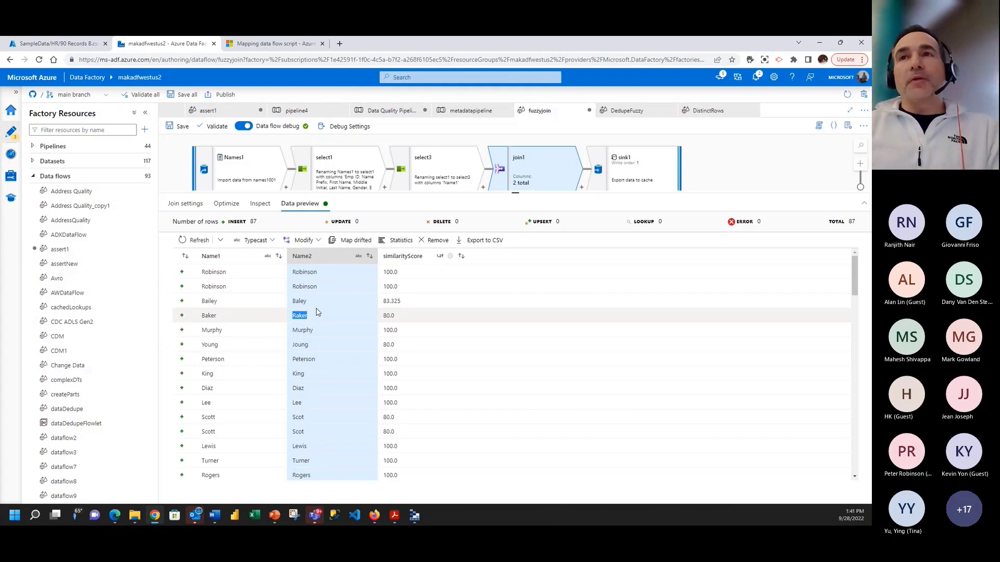
drag(504, 192, 515, 233)
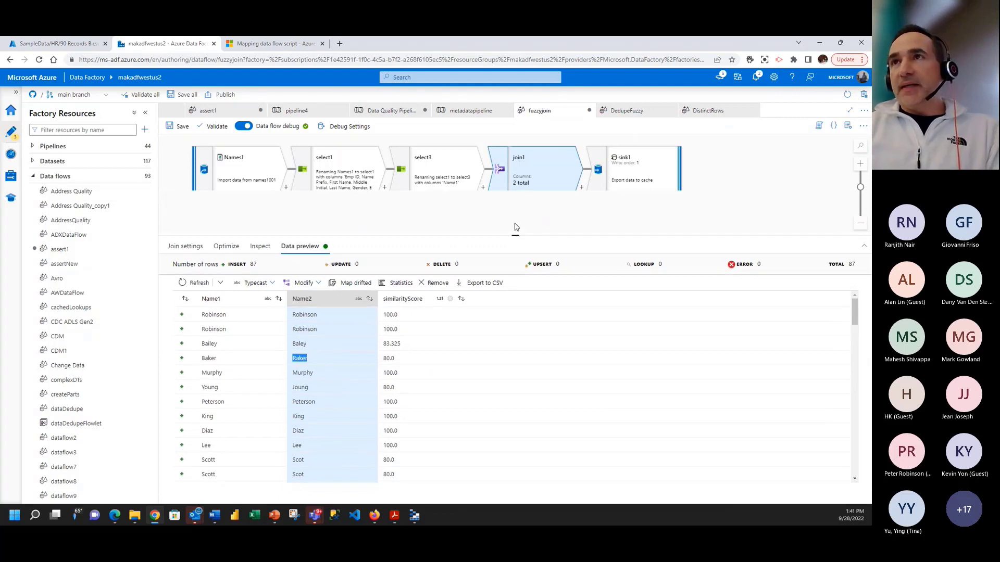
scroll(588, 113, up, 1)
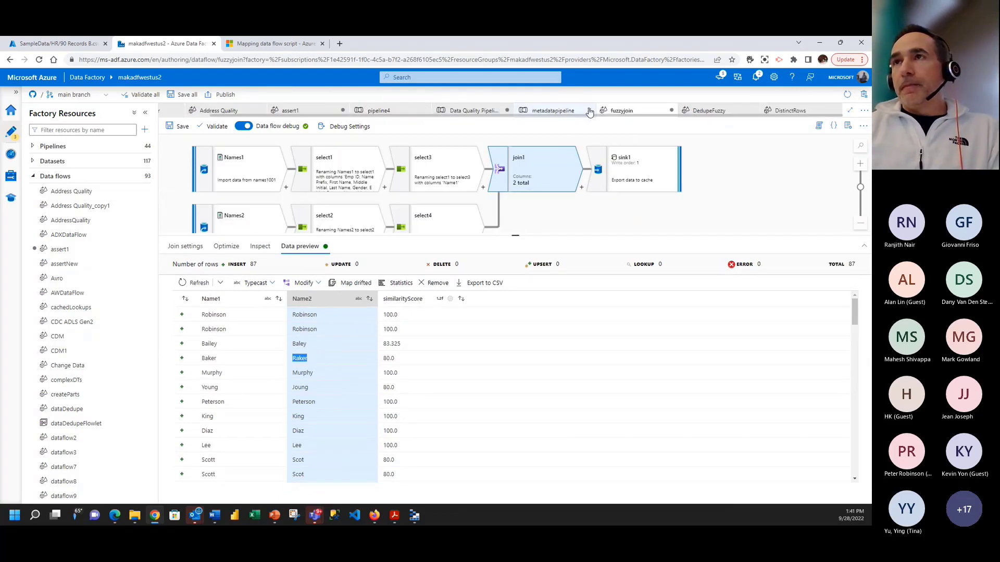
Step: Close metadatapipeline and the fuzzyjoin data flow, look over DedupeFuzzy and switch to the DistinctRows data flow
click(589, 111)
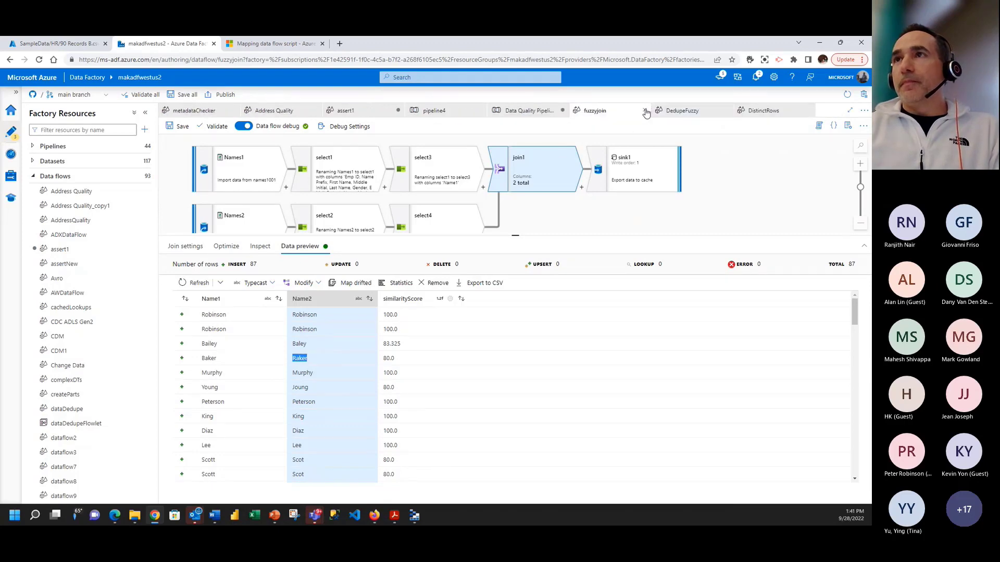
click(645, 111)
click(428, 315)
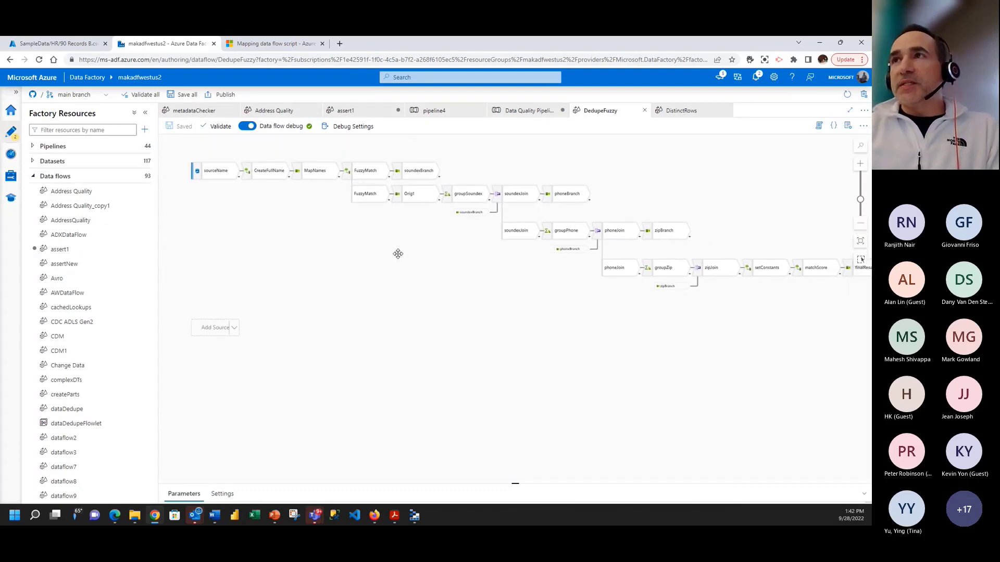
click(686, 110)
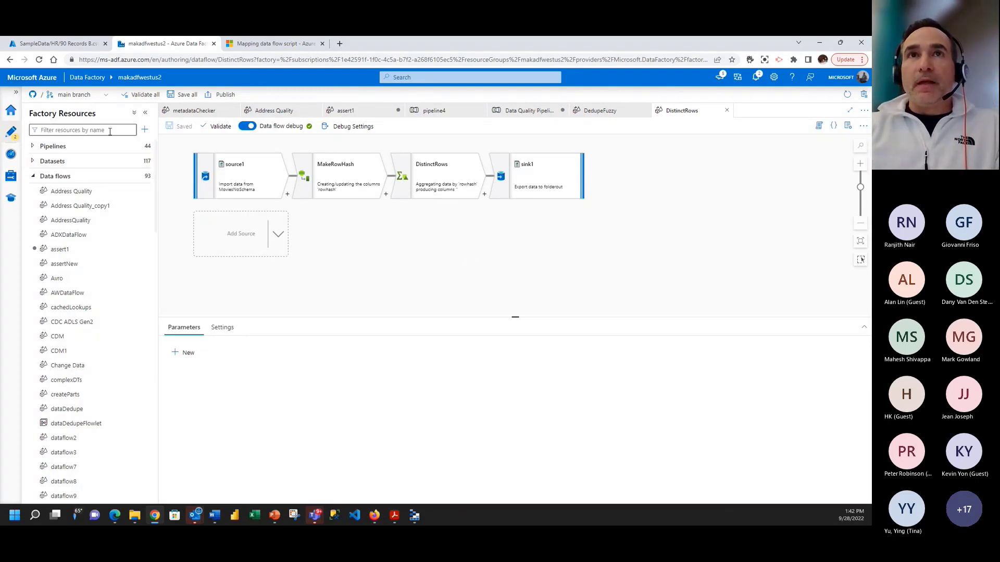
Step: Open the pipeline template gallery and filter the templates by the keyword "dis"
click(144, 129)
mouse_move(164, 147)
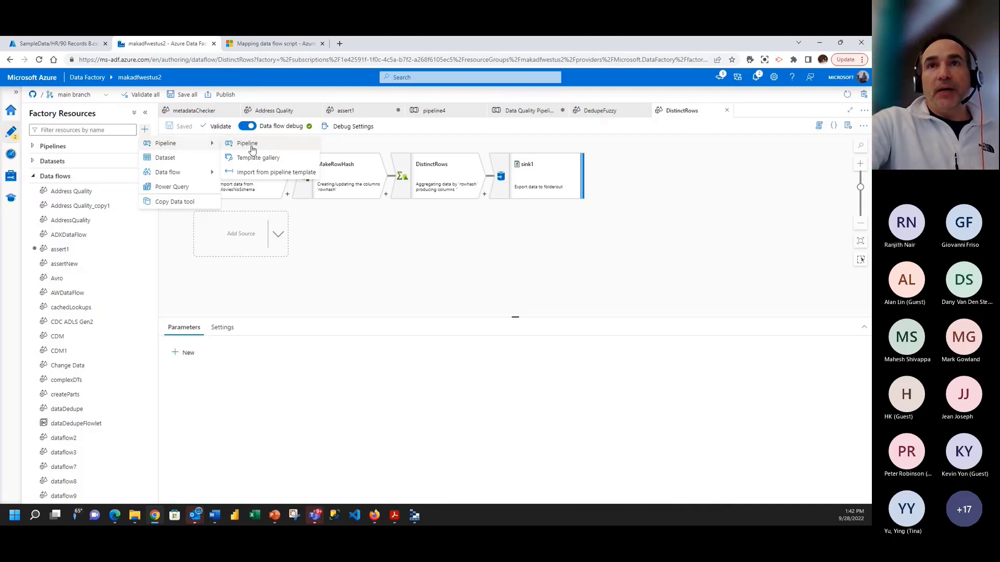
click(267, 159)
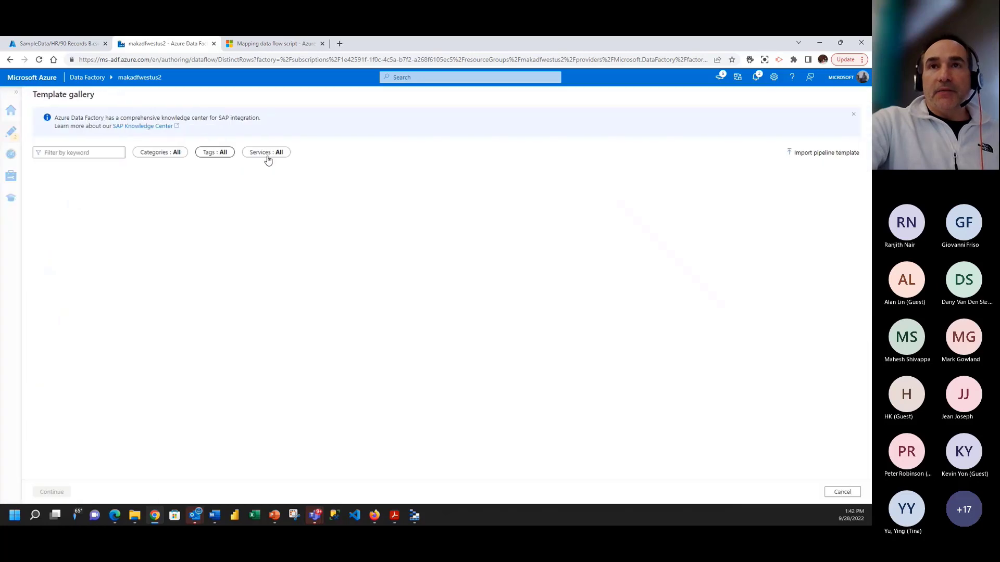
click(107, 151)
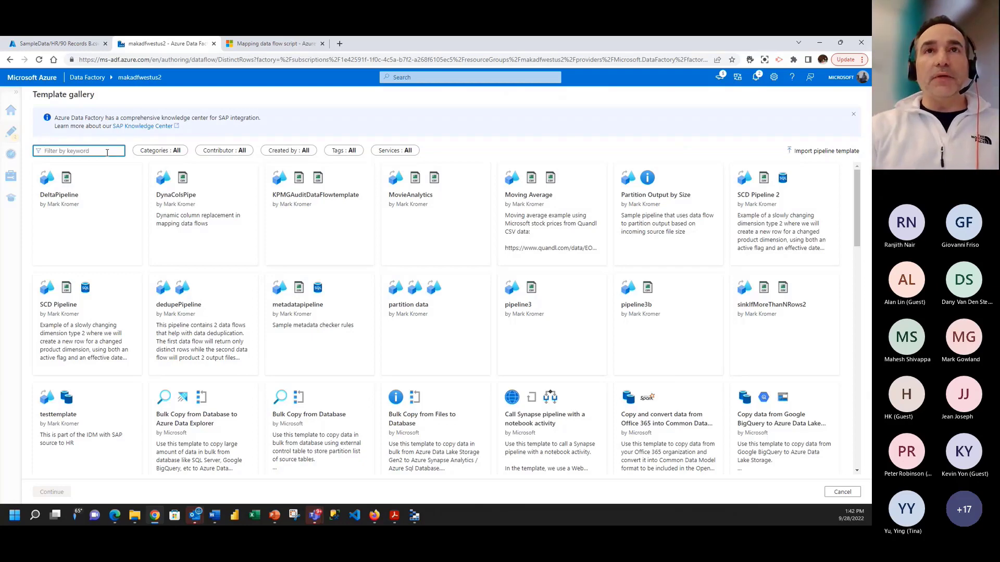
text(dis)
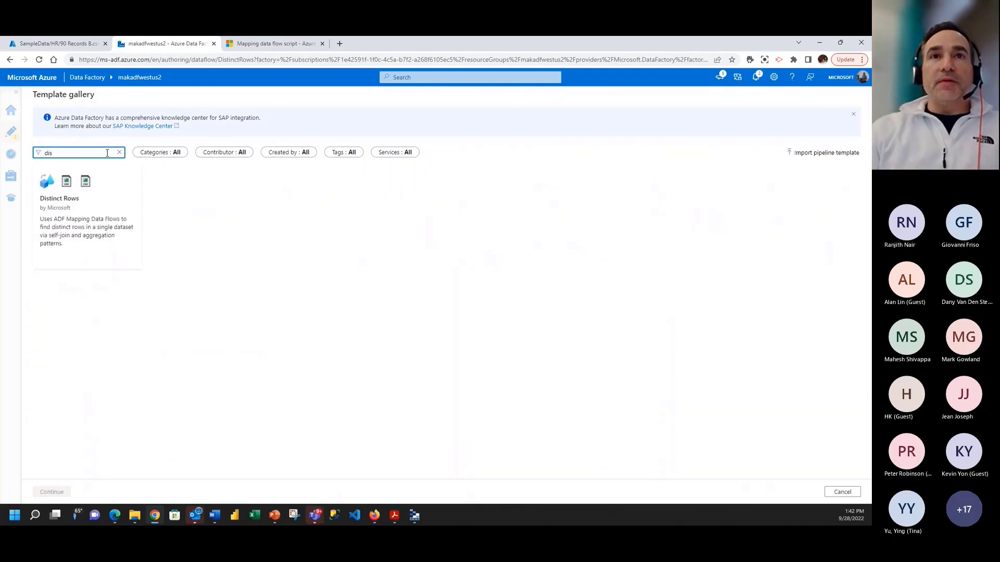
Step: Open the Distinct Rows template and choose AzureBlobStorage1 as its linked service
click(86, 209)
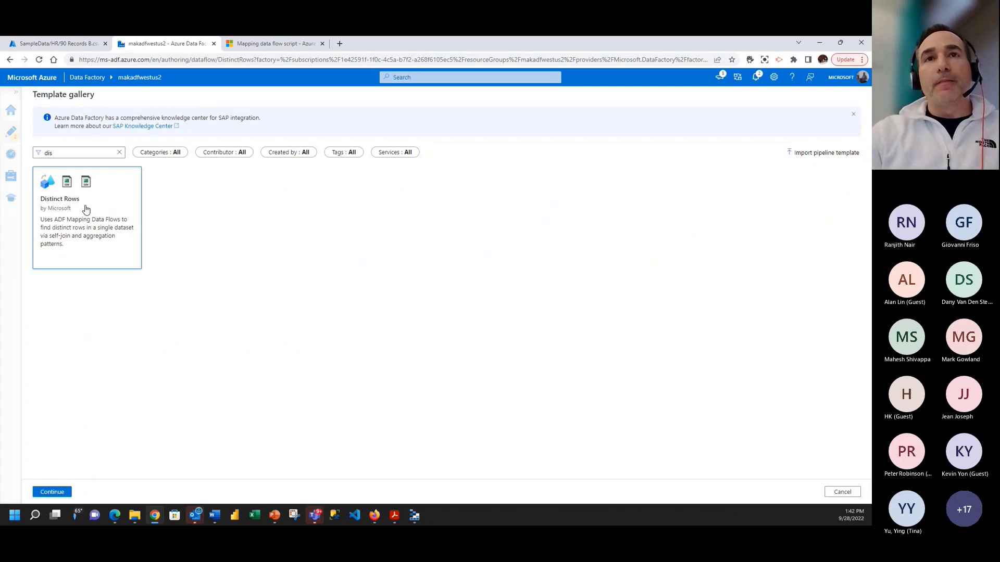
click(52, 492)
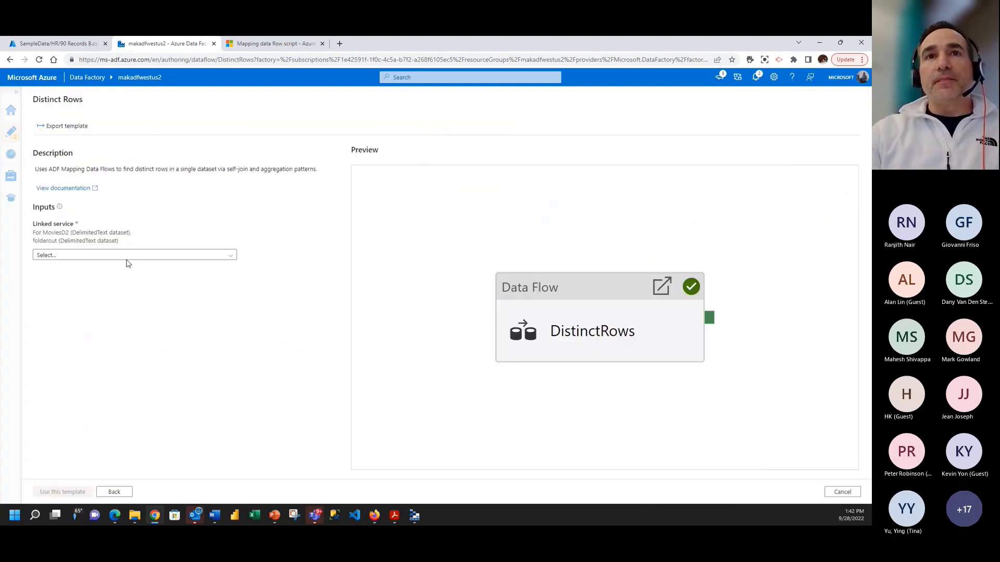
click(127, 256)
click(69, 314)
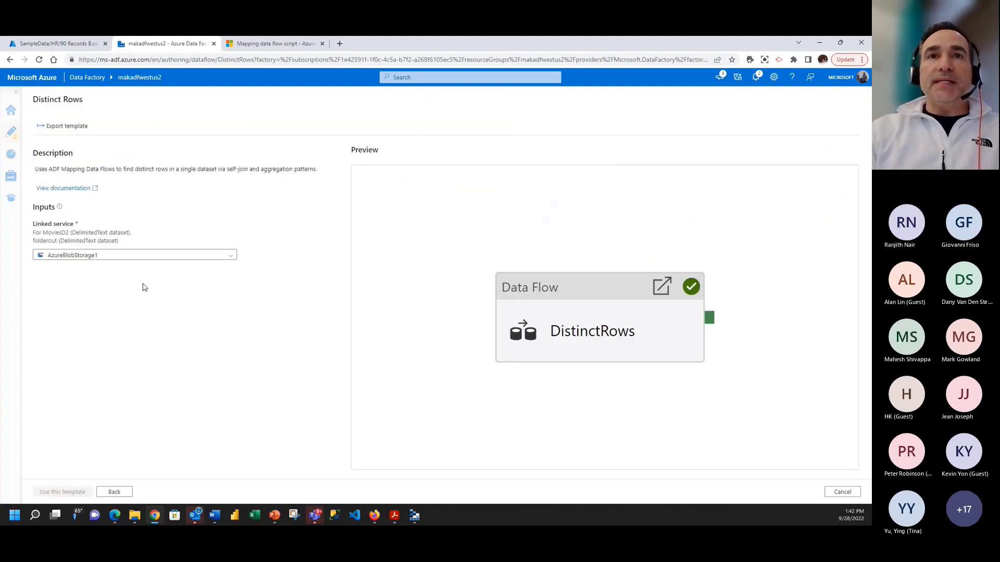
Step: Create the pipeline from the Distinct Rows template, look over its DistinctRows1 data flow and close that data flow, discarding its changes
click(74, 491)
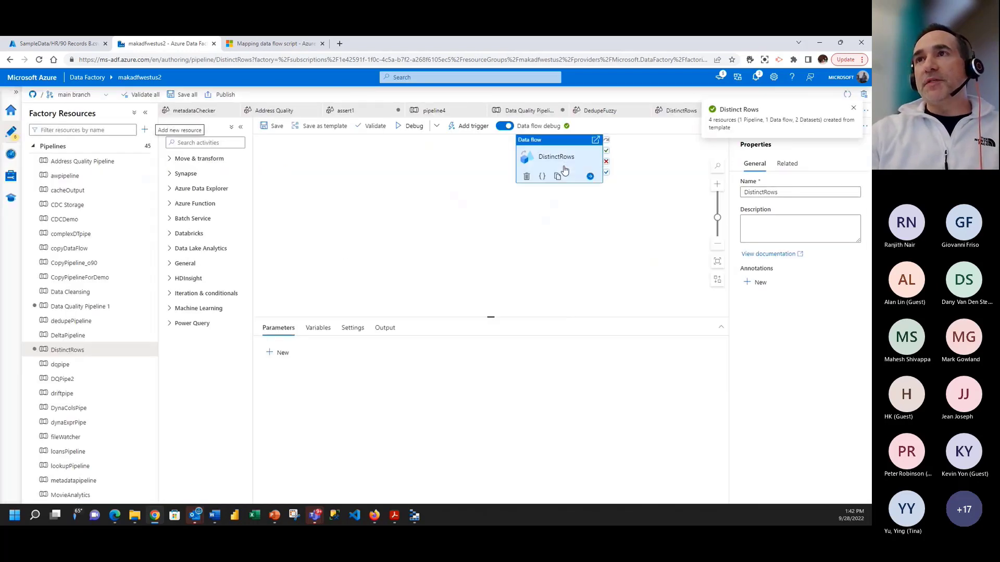
double_click(564, 170)
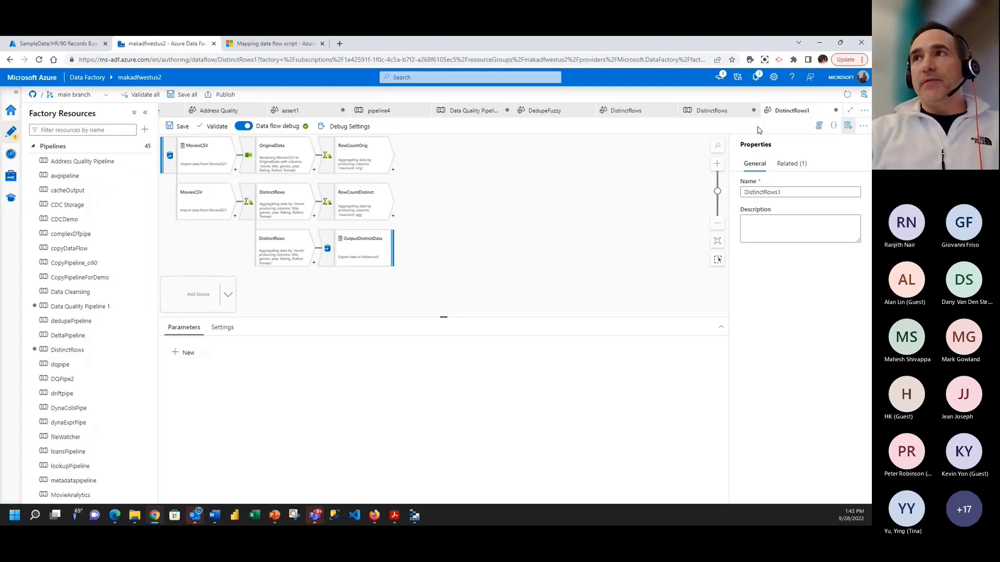
click(835, 111)
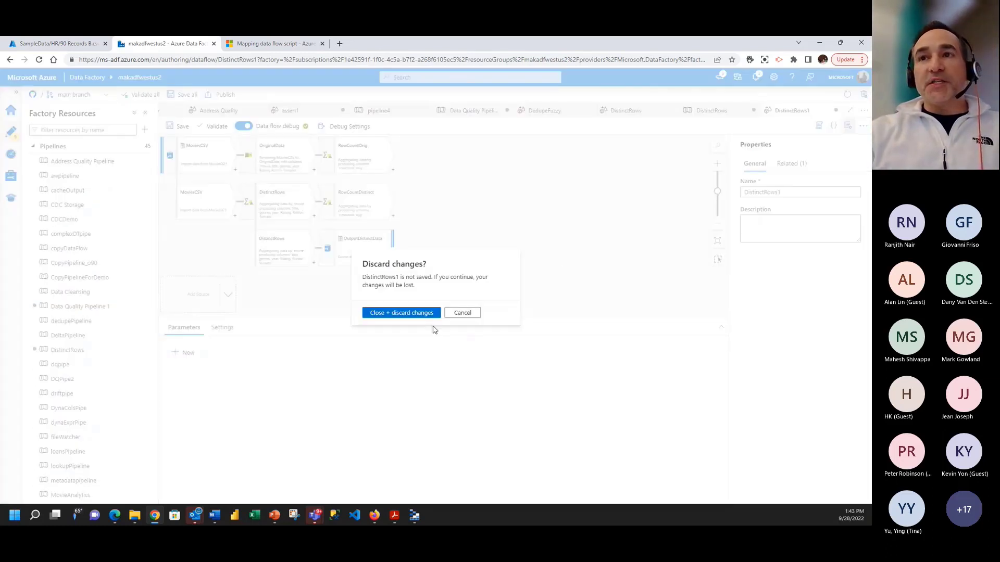
click(402, 313)
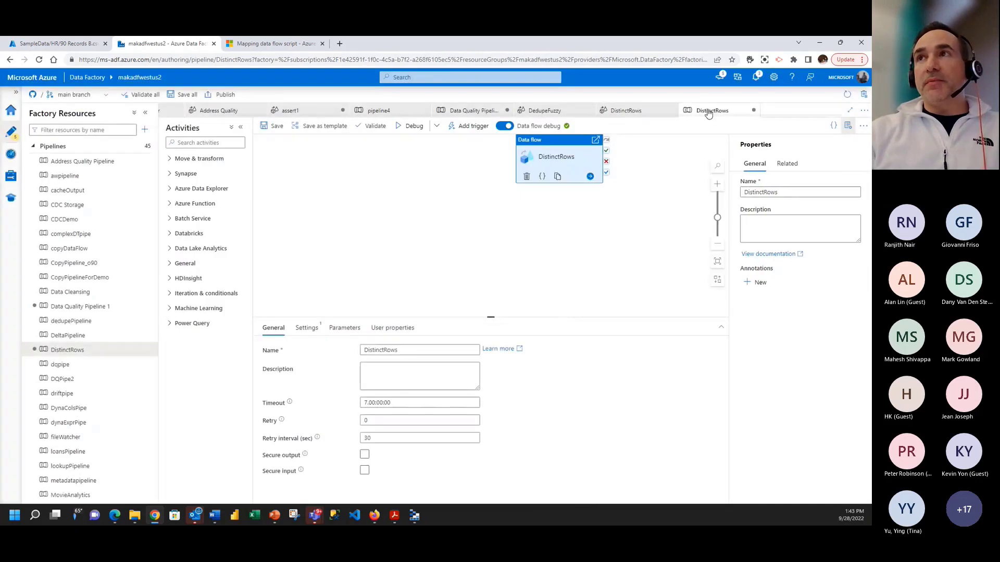
Step: Examine the existing DistinctRows data flow: source1, the rowhash expression in MakeRowHash, and the grouping and aggregates of the DistinctRows aggregate
double_click(553, 161)
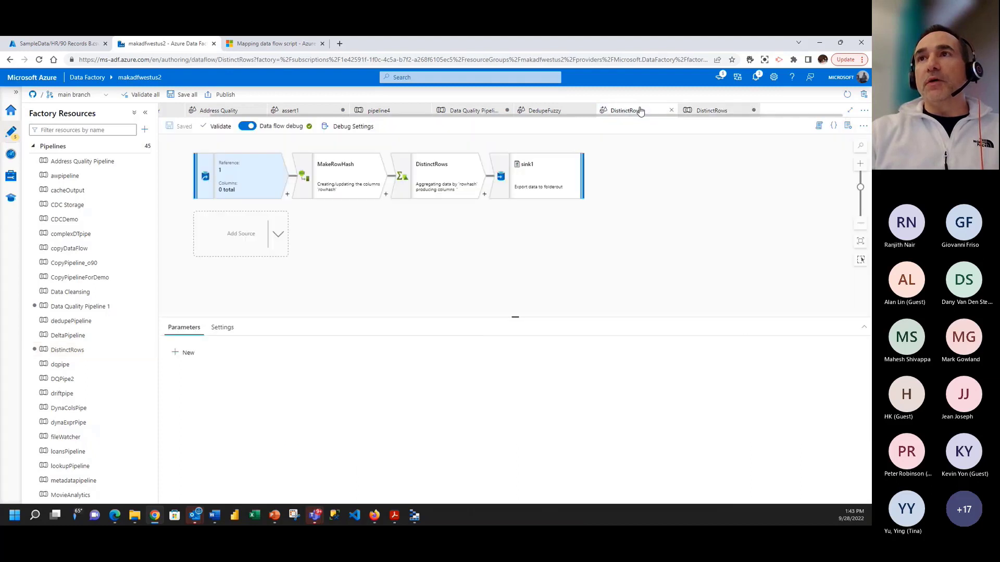
click(251, 191)
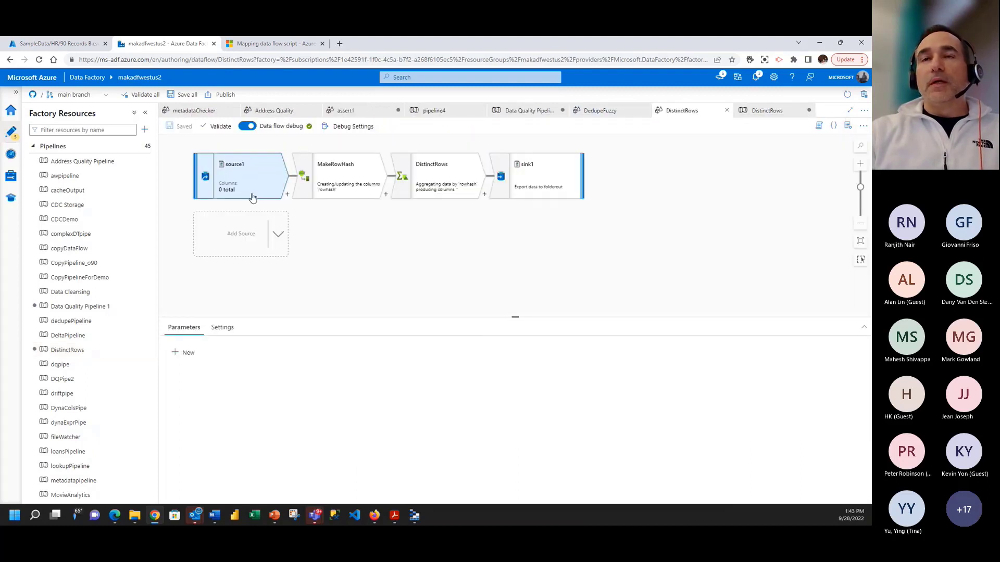
click(341, 187)
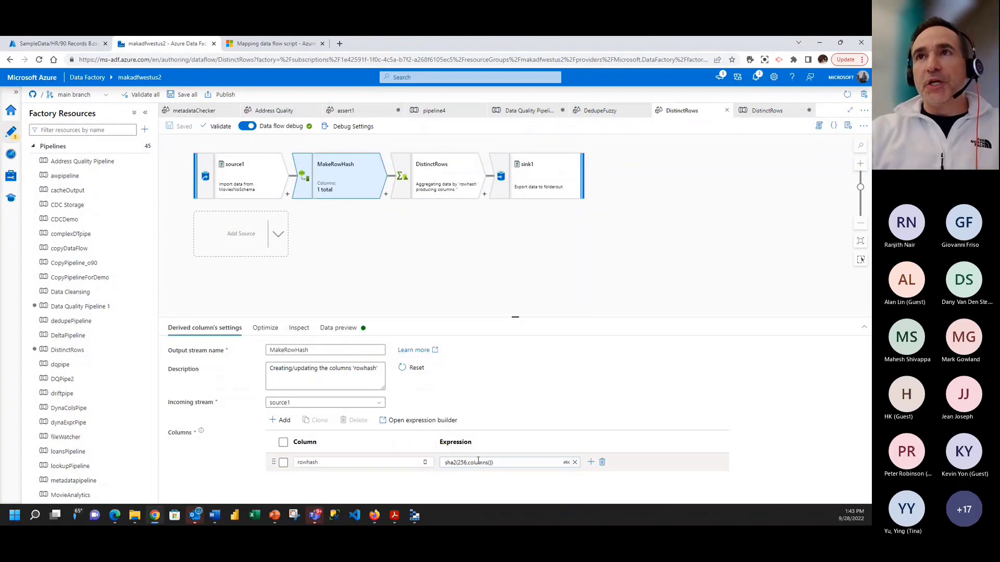
click(440, 177)
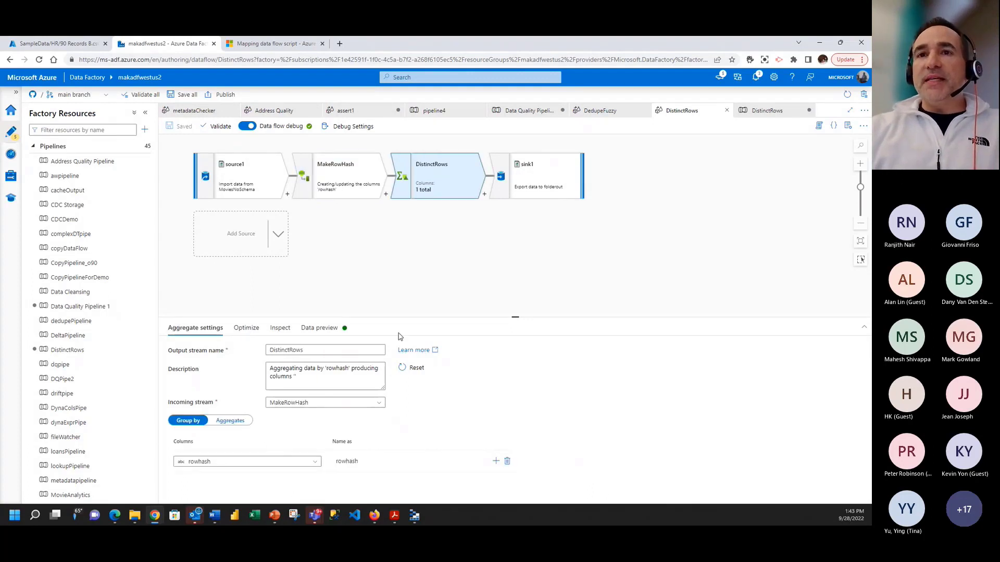
drag(373, 316, 393, 283)
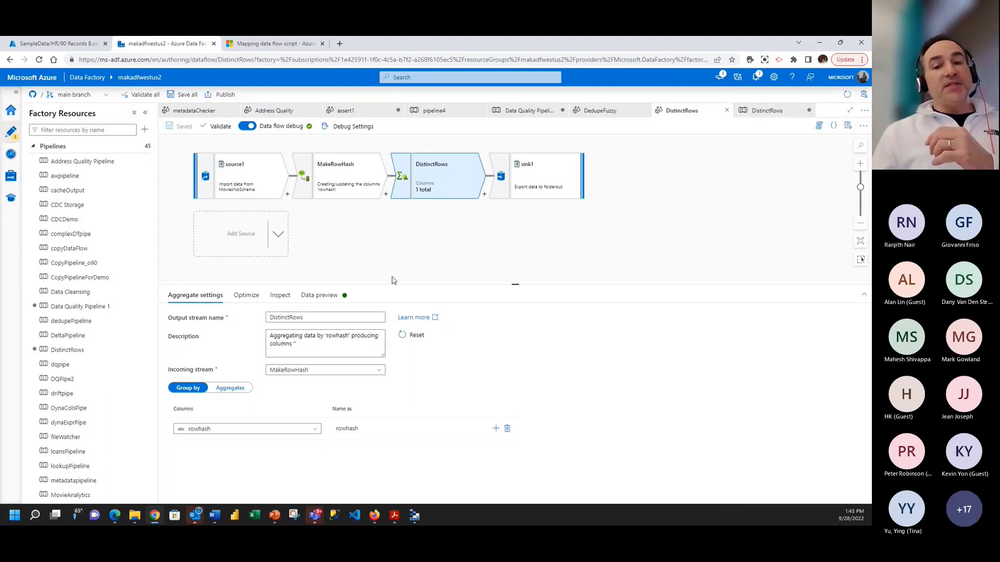
click(230, 389)
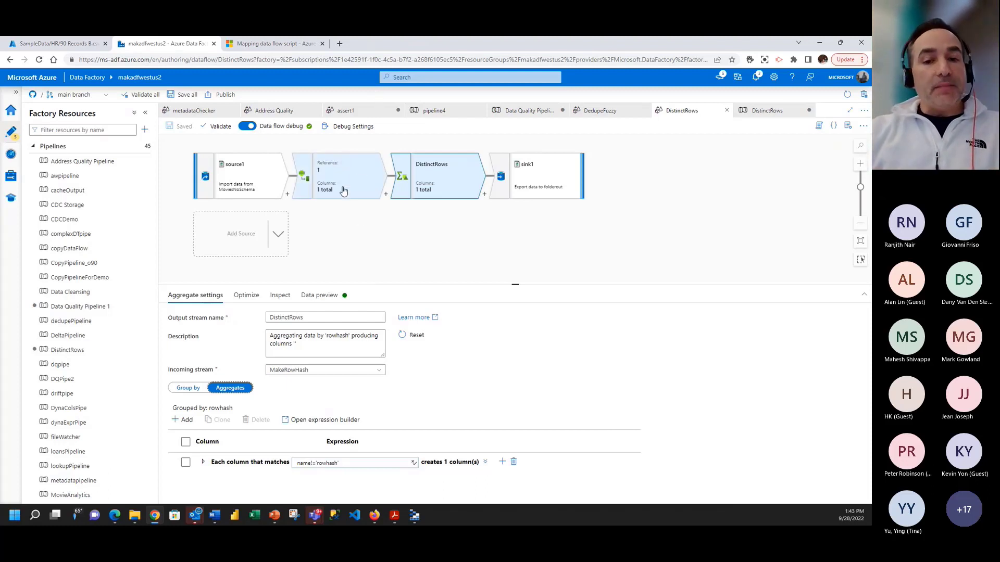
Step: Search the Data flow script documentation for "distin" and go to the section on distinct rows using all columns
click(280, 47)
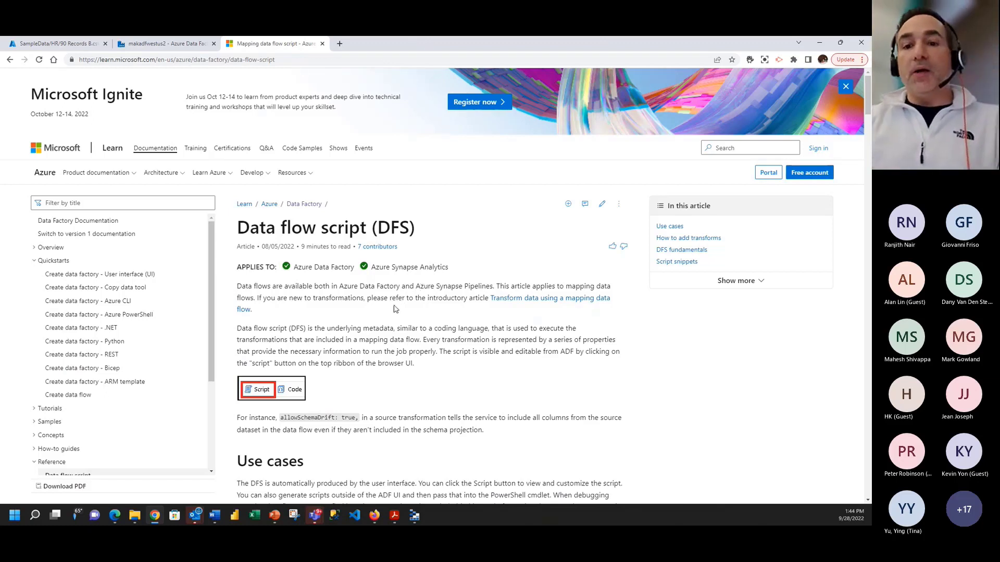
scroll(395, 308, down, 12)
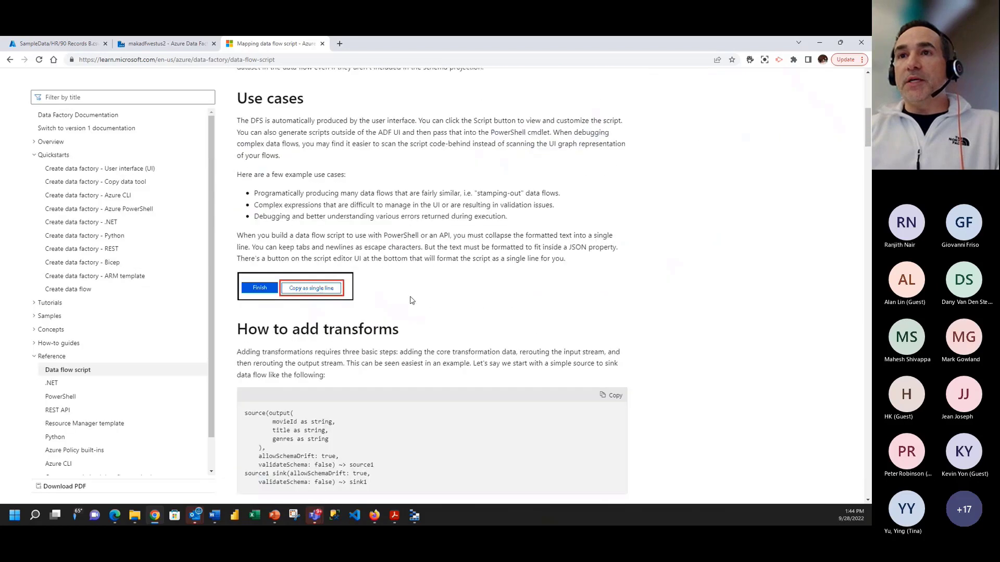
key(ctrl+f)
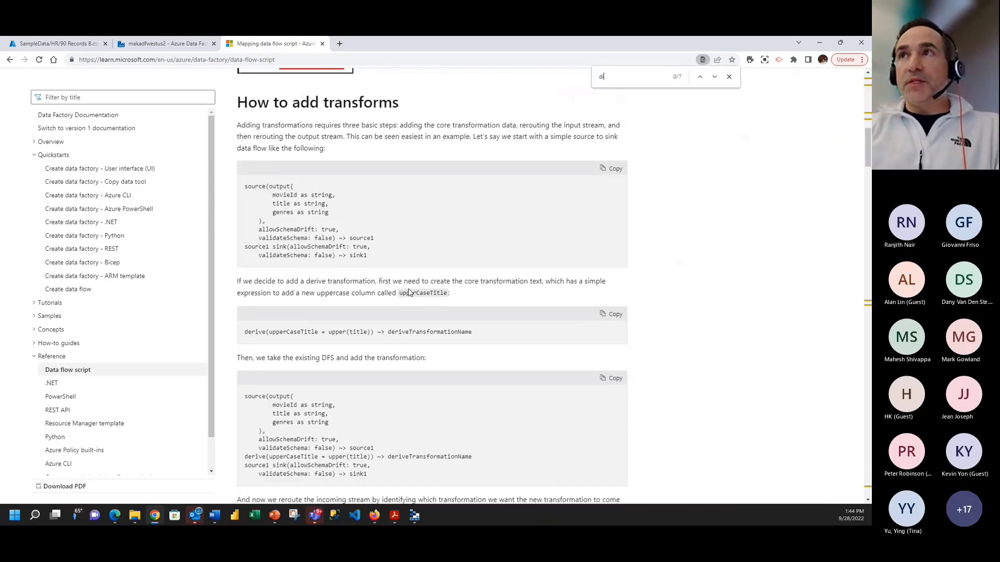
text(distin)
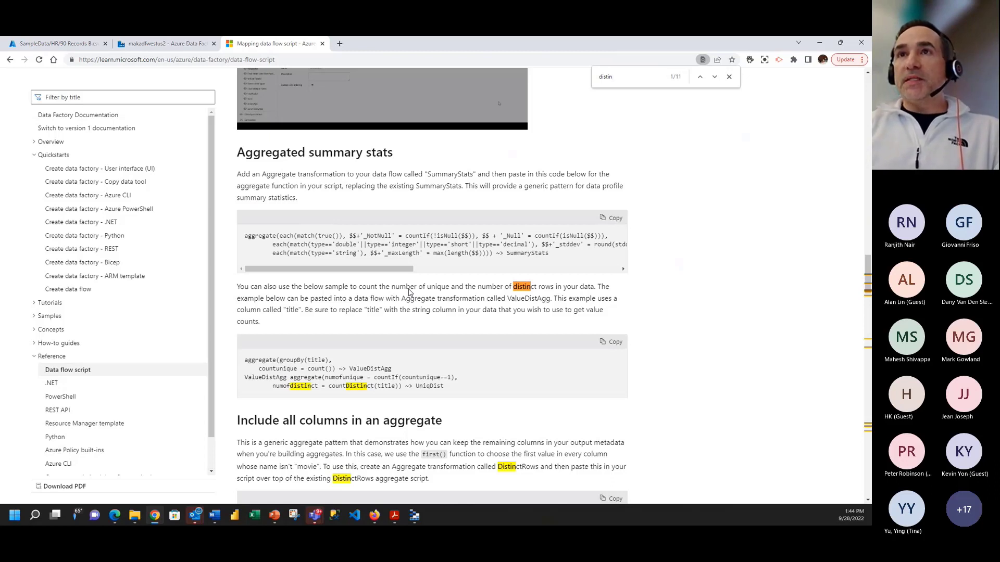
key(Return)
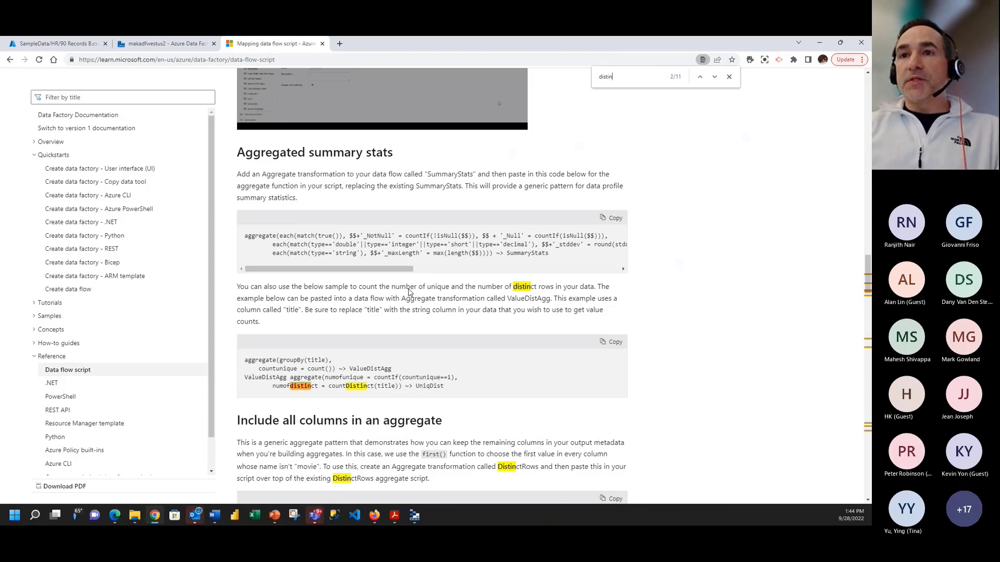
key(Return)
key(Return)
key(Return)
key(Return)
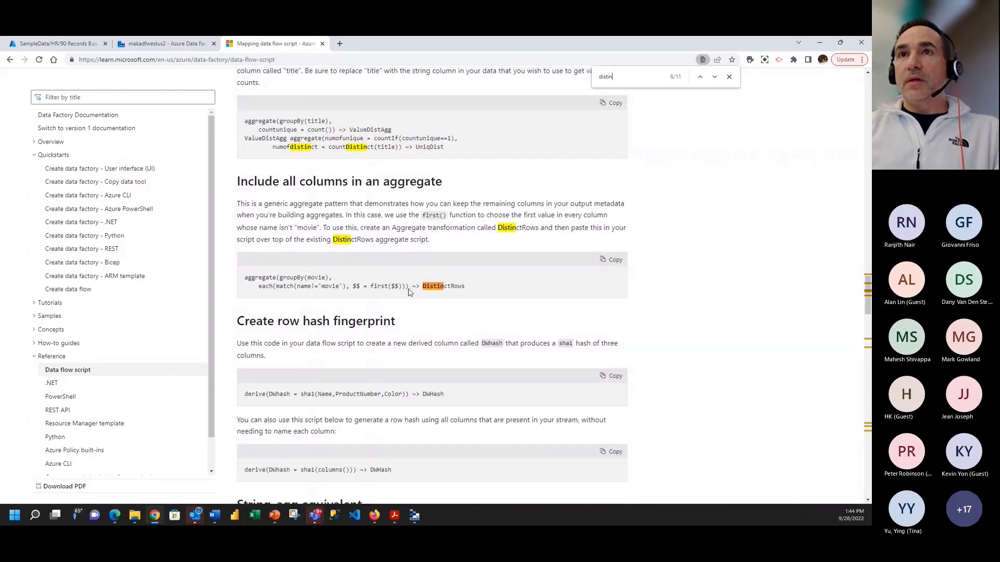
key(Return)
key(Escape)
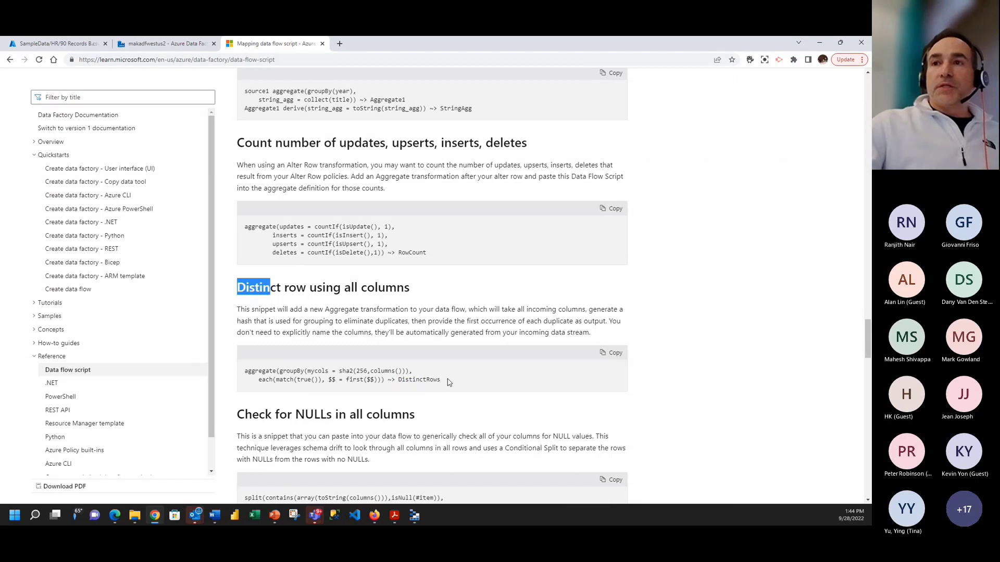
Step: Copy the aggregate code snippet from the "Distinct row using all columns" section
drag(448, 380, 241, 370)
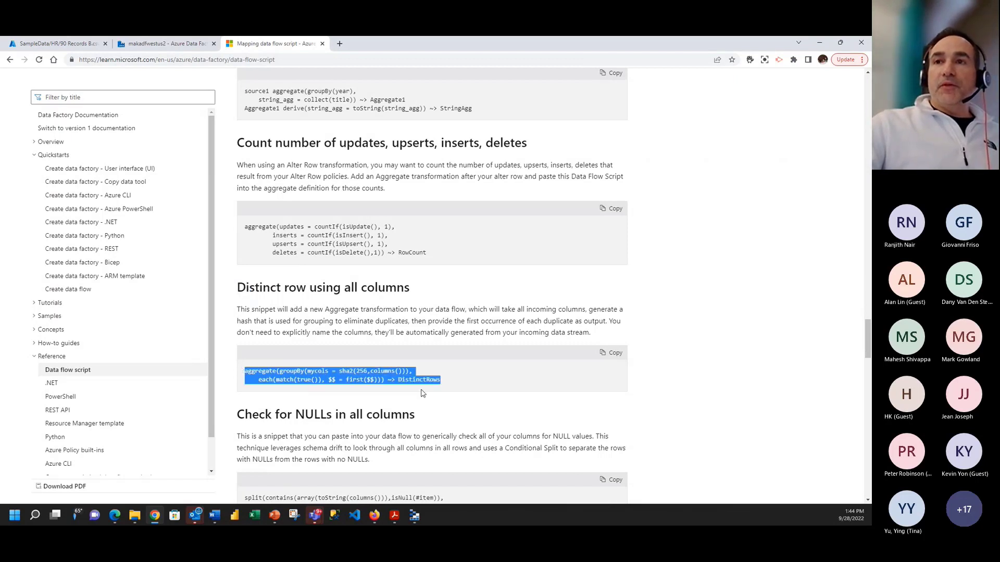
click(451, 383)
click(611, 353)
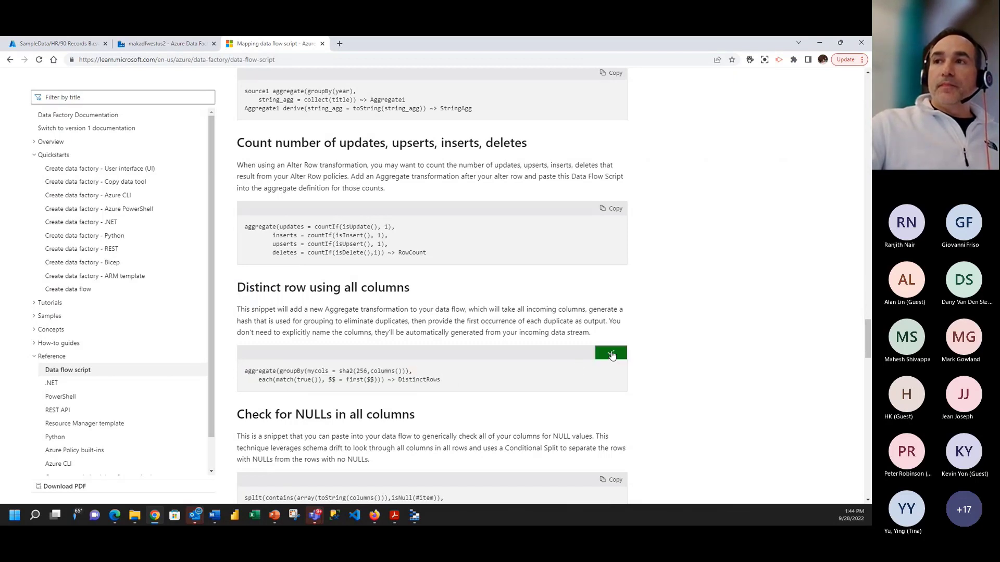
Step: Return to Data Factory, refresh sink1's data preview in DistinctRows and compare it with source1's preview rows
click(171, 44)
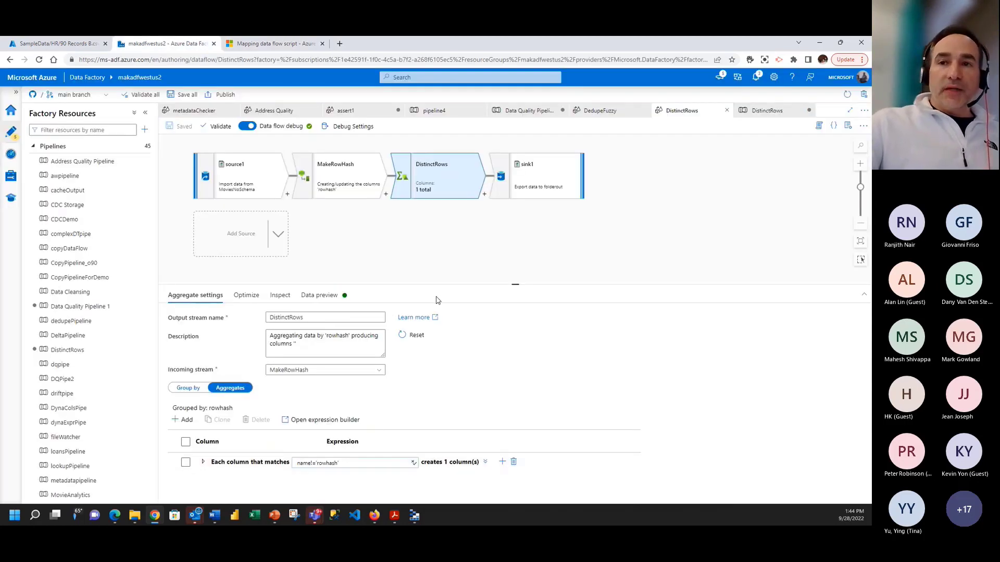
click(554, 167)
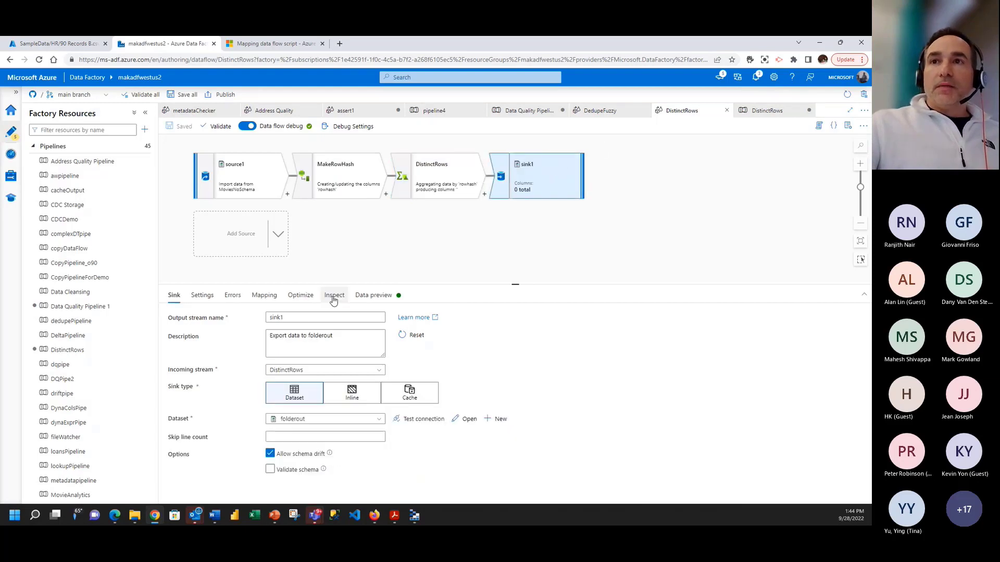
click(371, 295)
click(196, 331)
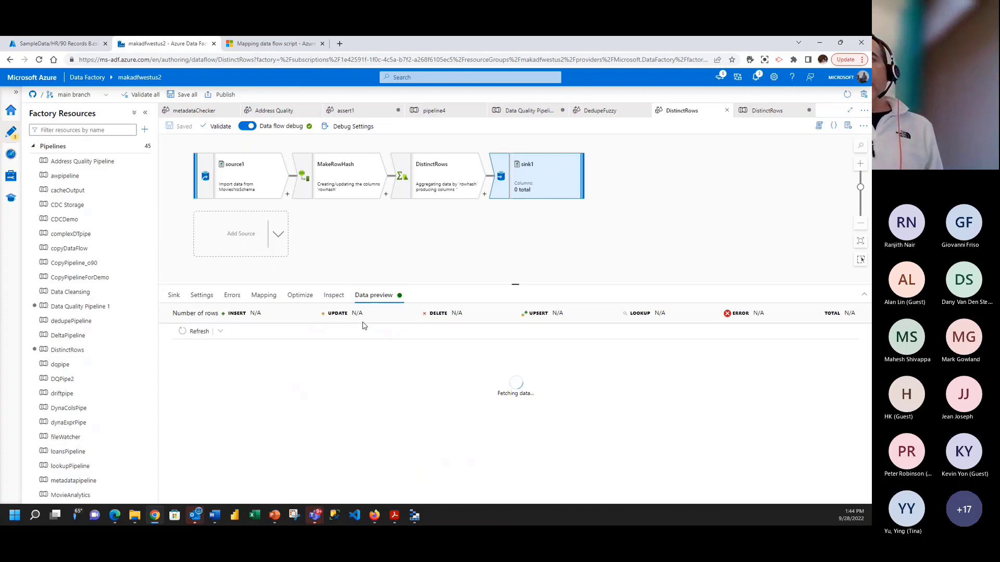
click(230, 177)
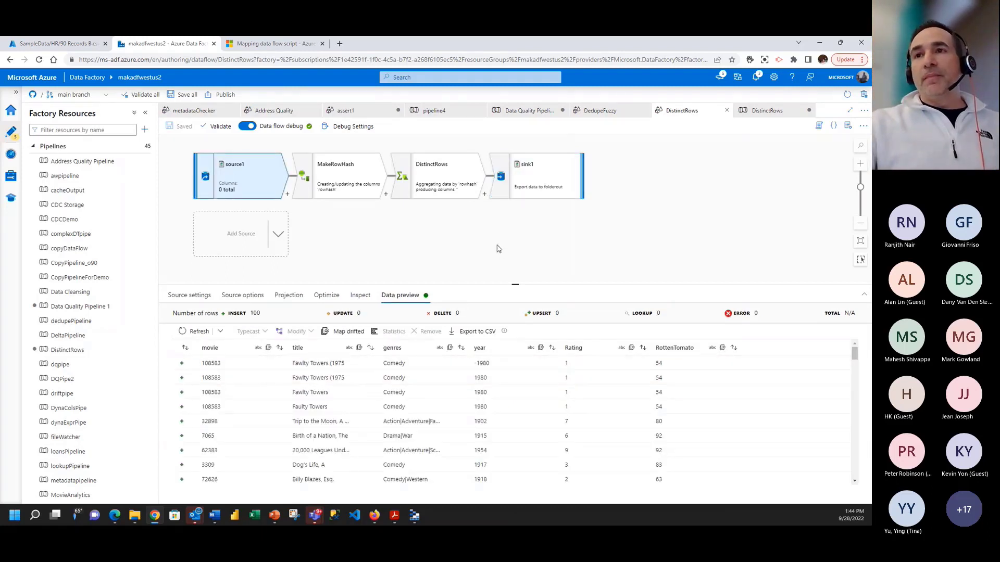
click(535, 183)
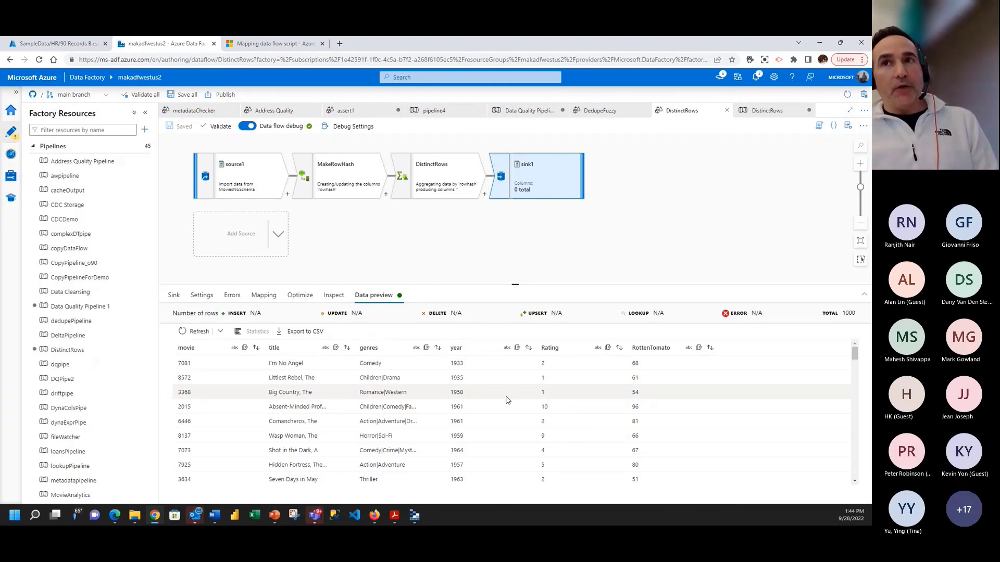
Step: Add a Copy data activity before the dataflow activity in pipeline4 and connect its success output to dataflow
click(443, 111)
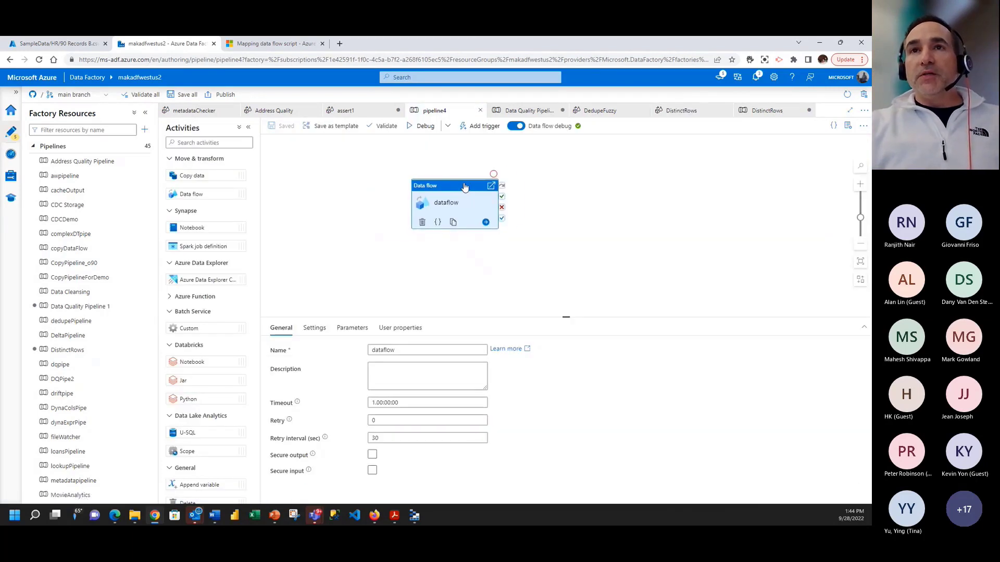
drag(465, 187, 480, 203)
click(388, 195)
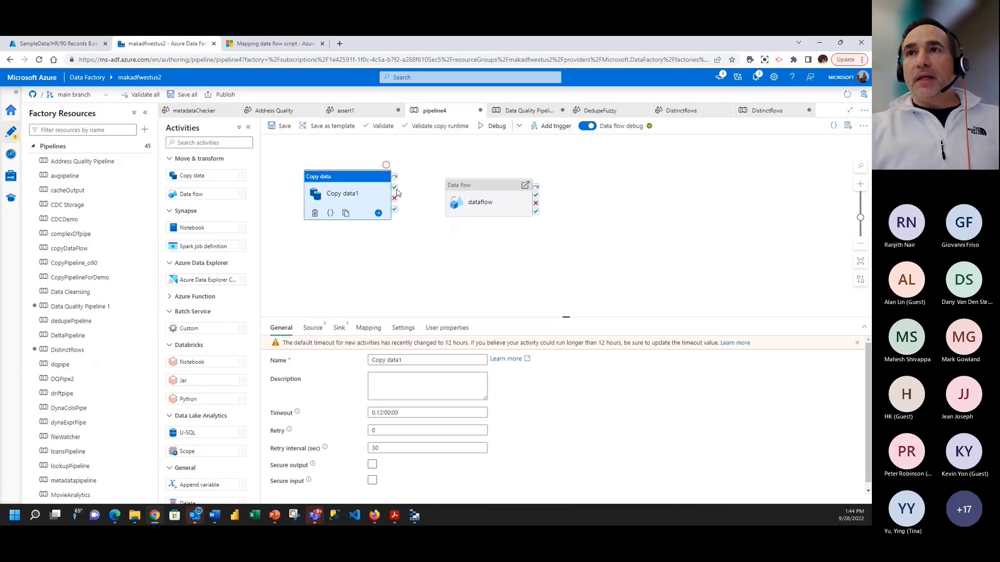
drag(394, 188, 468, 198)
Step: Set the dataflow activity in pipeline4 to run the DistinctRows data flow
click(479, 189)
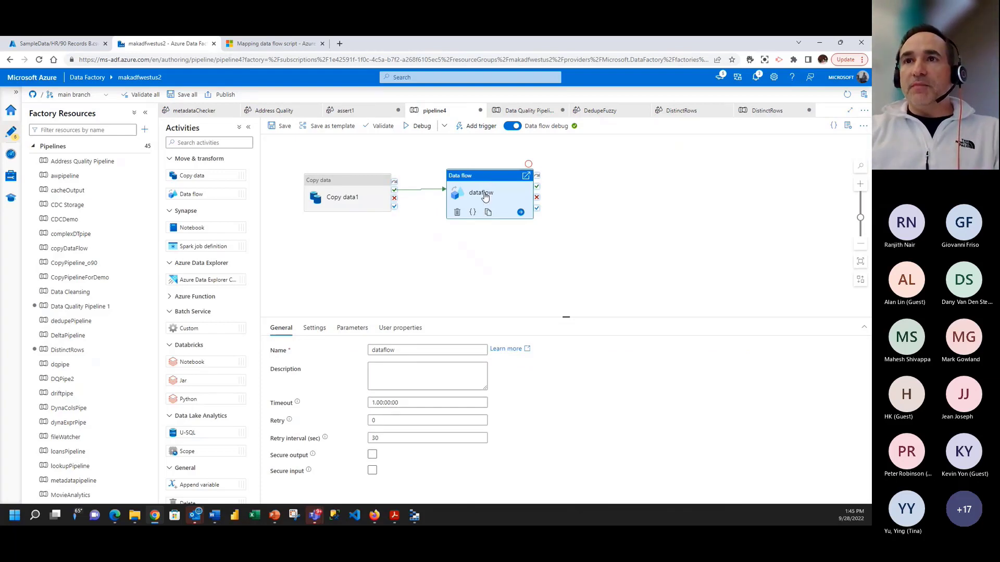
click(328, 334)
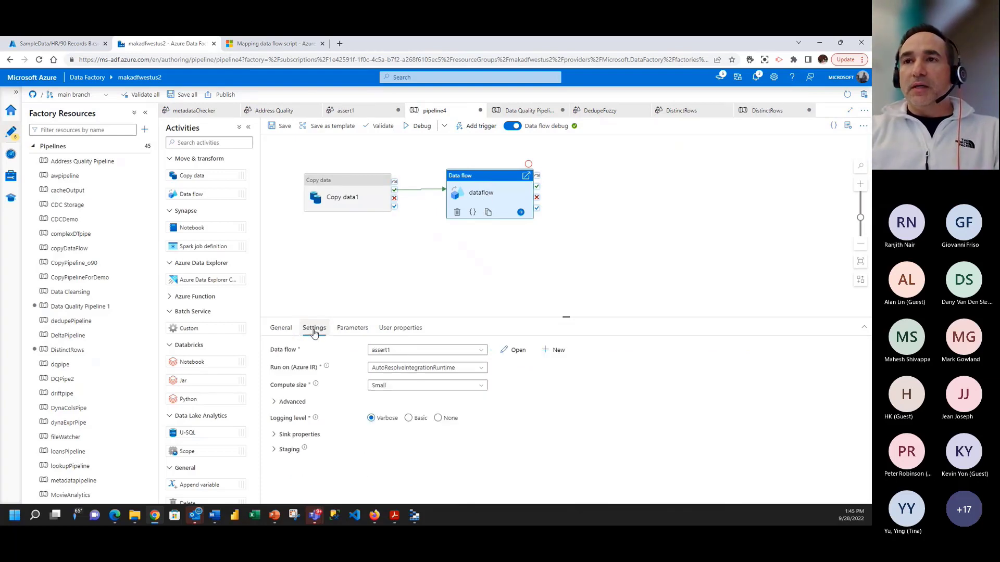
click(436, 352)
text(ds)
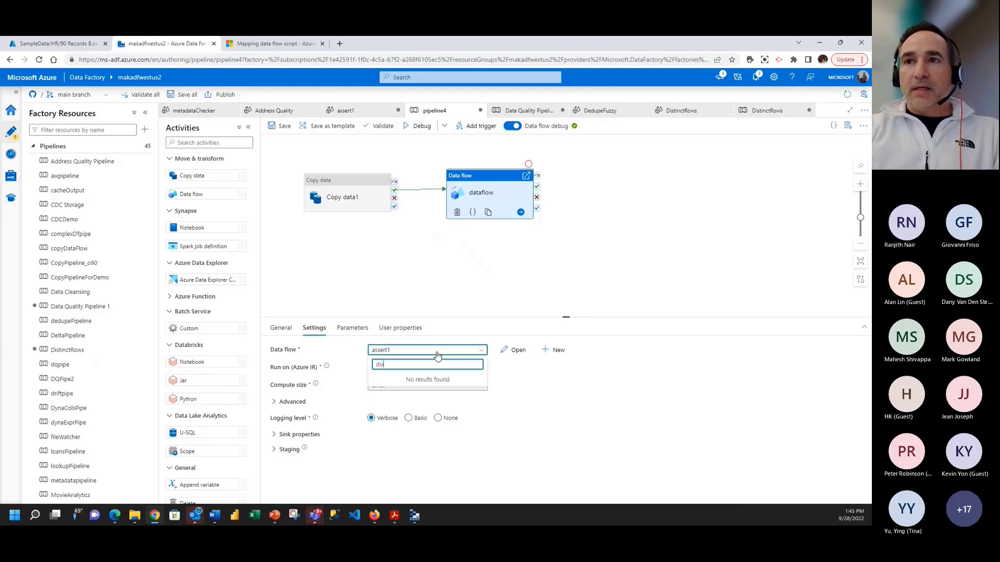
key(BackSpace)
text(istinct)
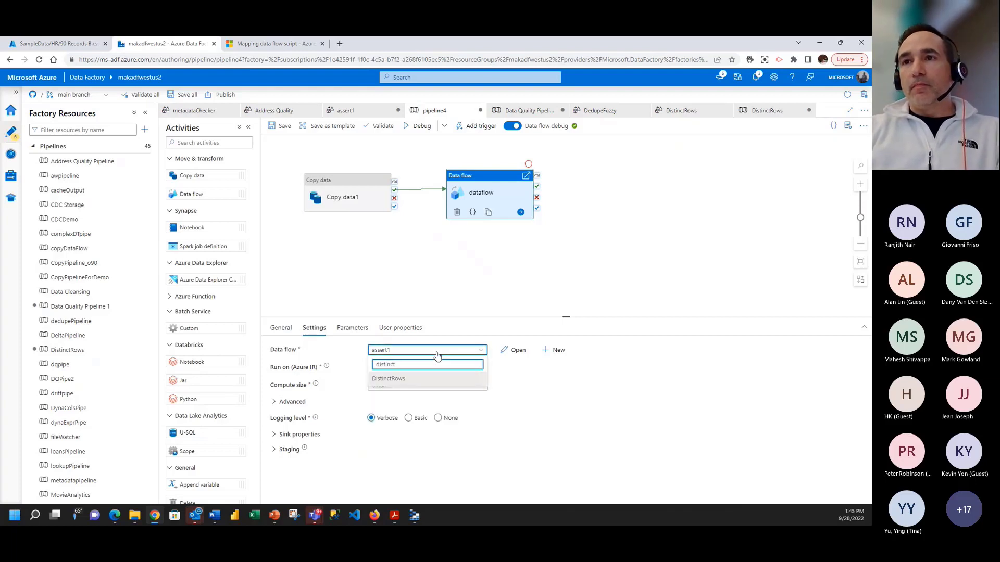
click(400, 378)
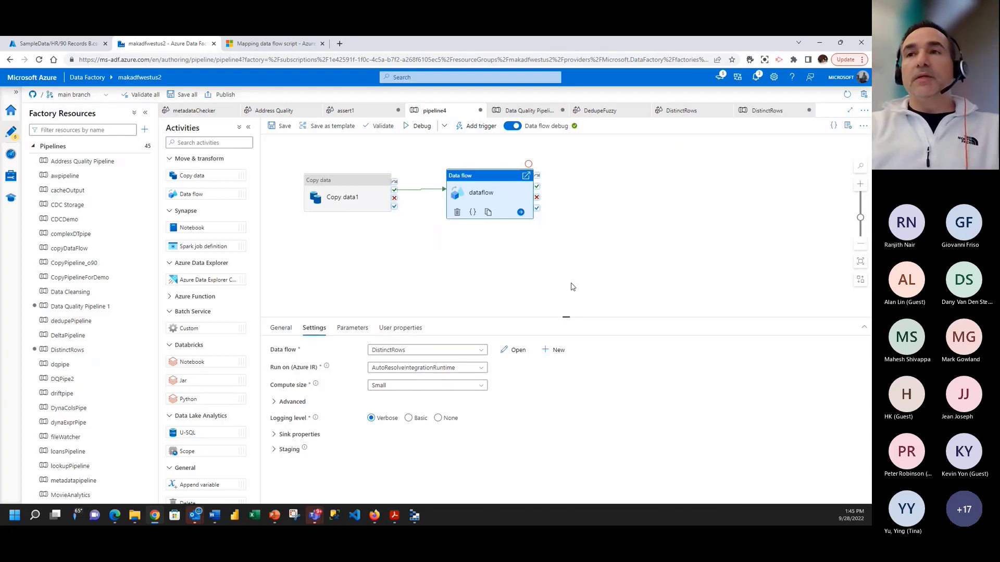
Step: Set the dataflow activity to run assert1 and delete the Copy data1 activity from pipeline4
click(480, 352)
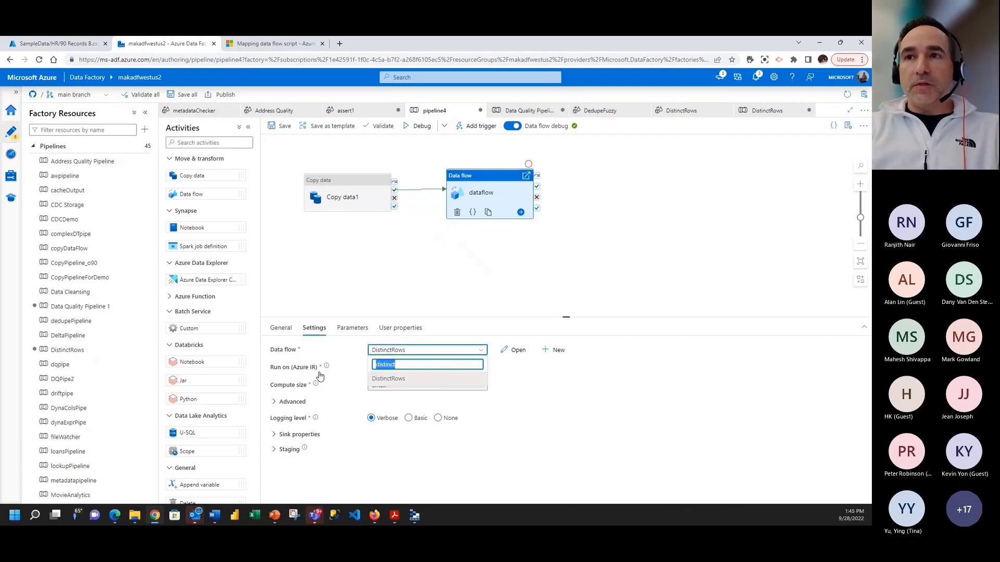
text(asser)
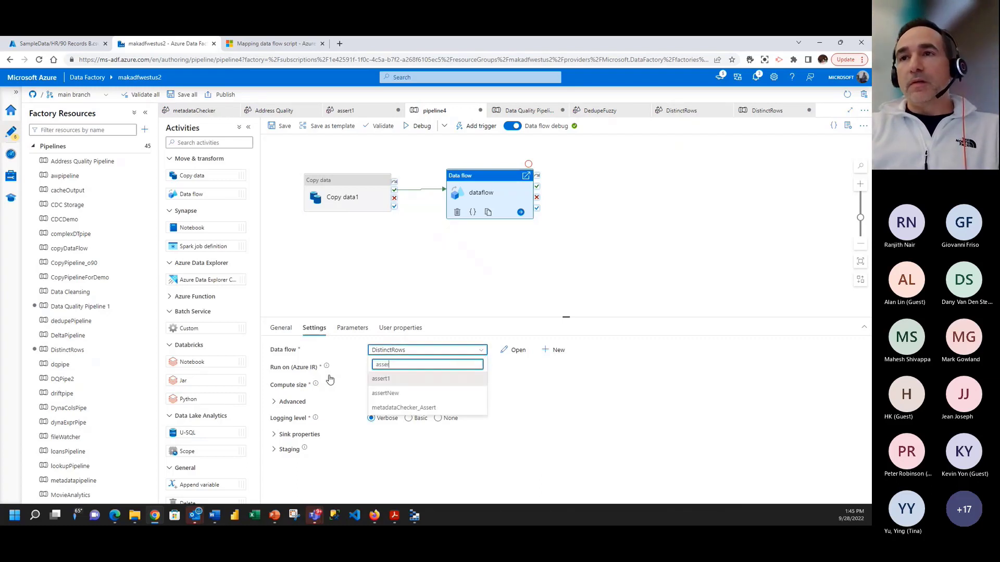
click(402, 383)
click(342, 201)
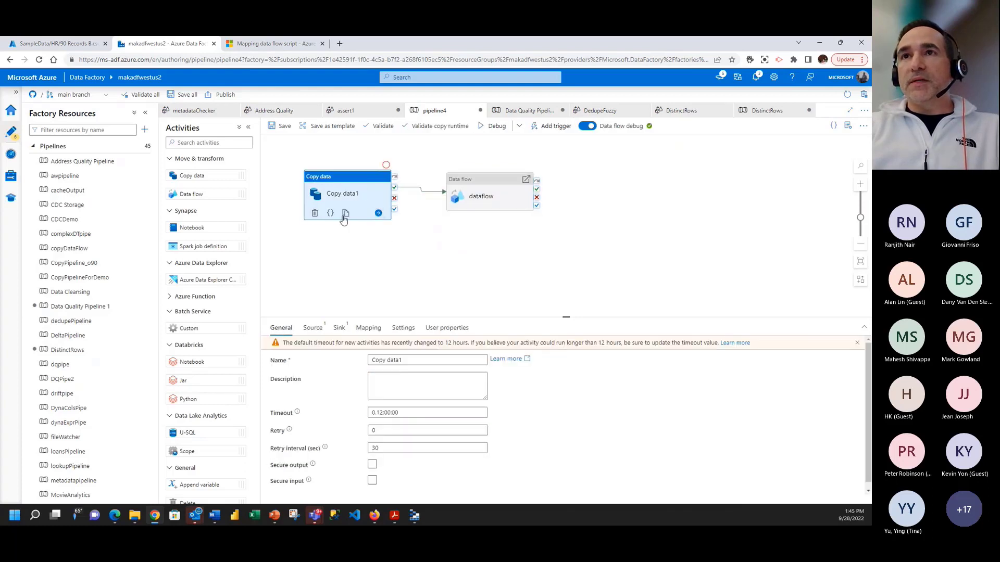
click(315, 213)
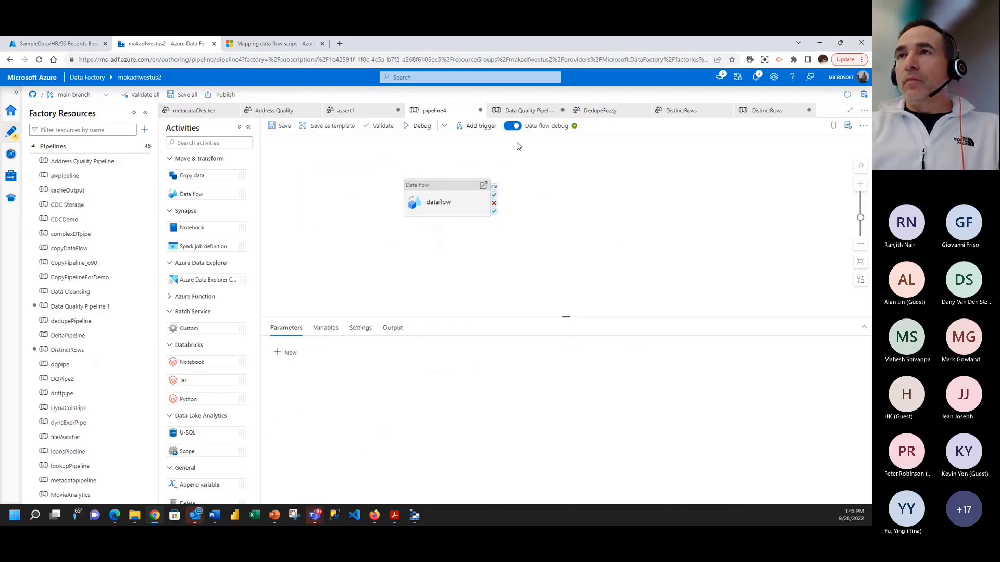
Step: Close the DistinctRows pipeline and data flow, discarding the pipeline's unsaved changes, and return to the DedupeFuzzy data flow
click(763, 110)
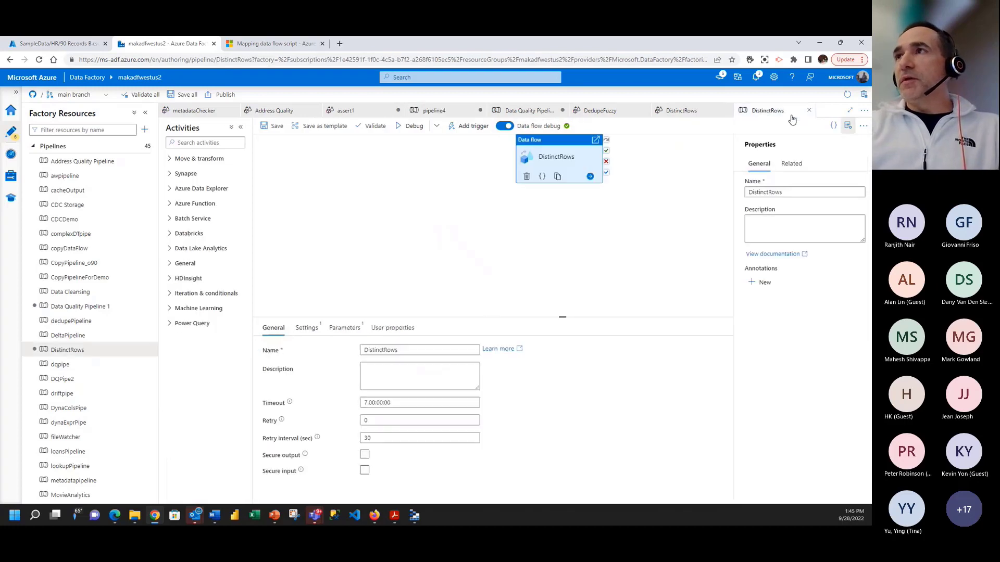
click(808, 111)
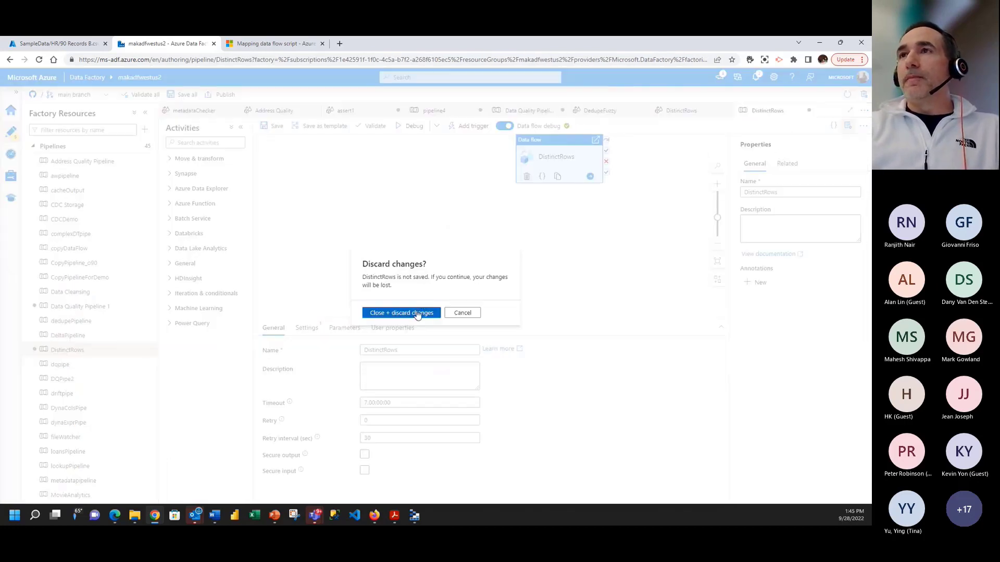
click(401, 312)
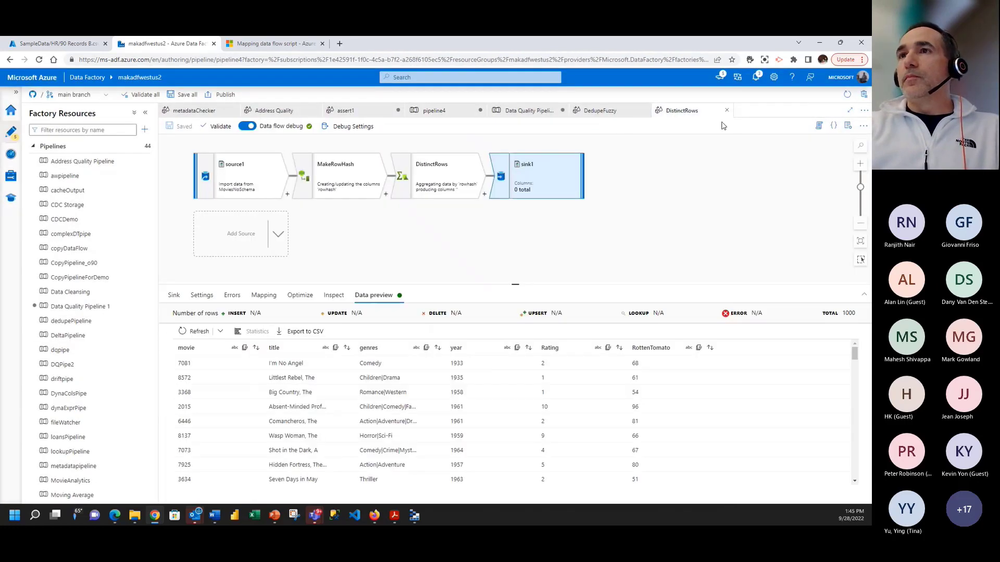
click(610, 112)
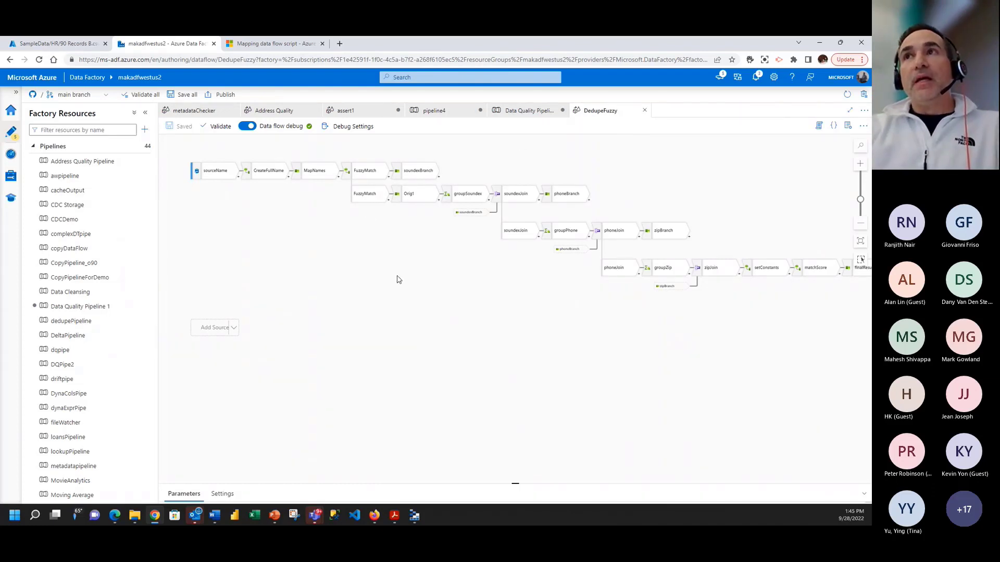
Step: Search the pipeline template gallery for "ded", review the matching deduplication templates and leave the gallery without using one
click(144, 131)
mouse_move(156, 148)
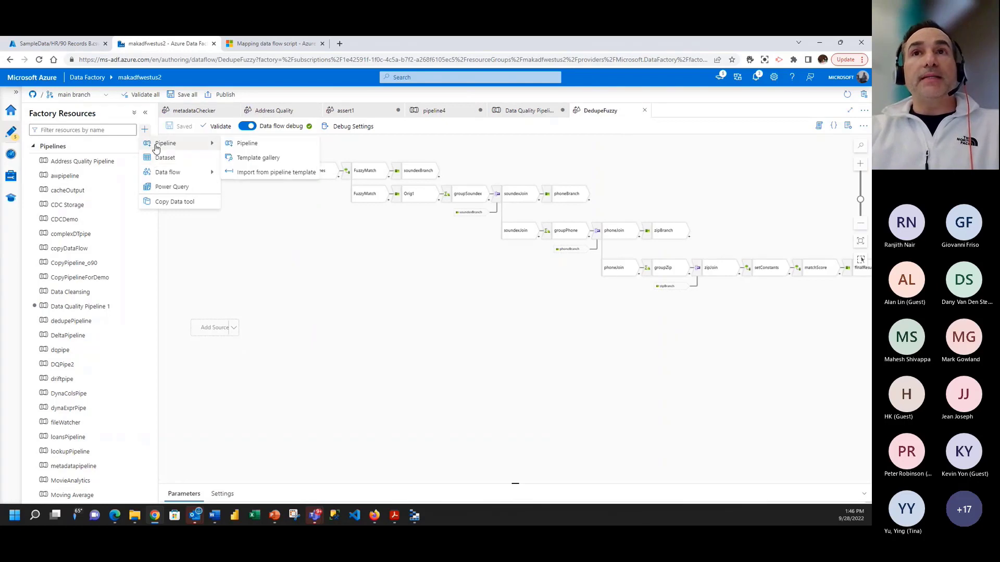
click(250, 158)
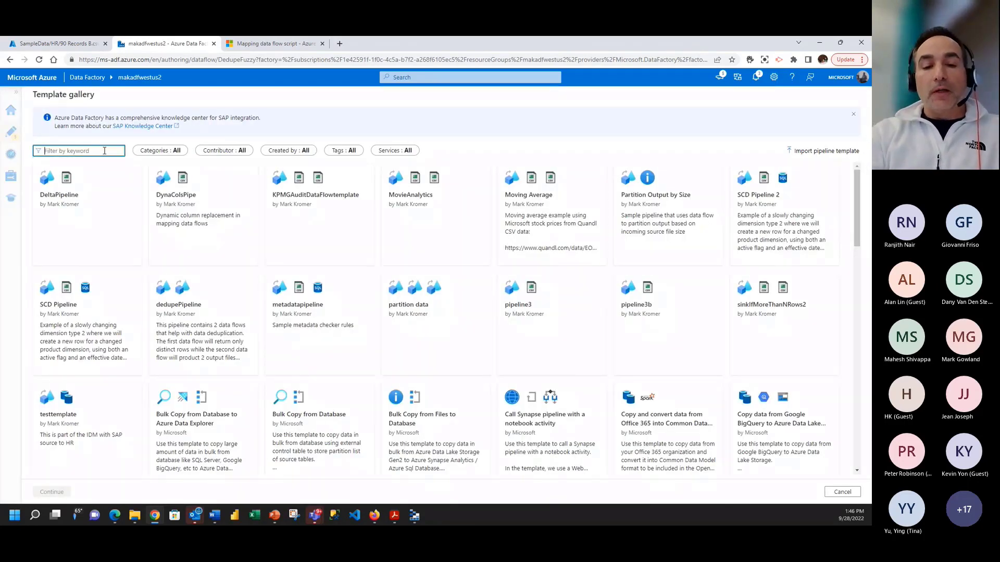
text(ded)
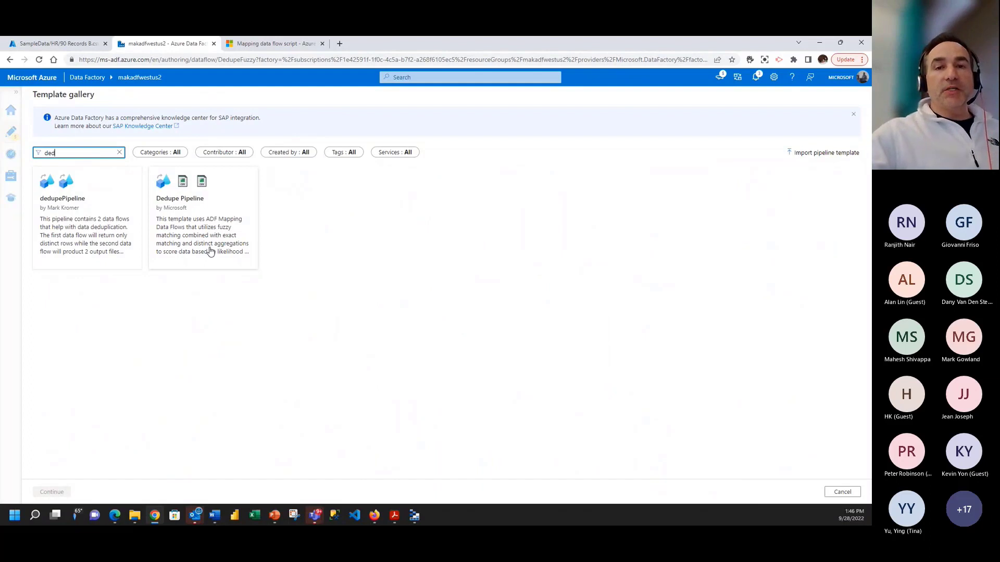
click(837, 492)
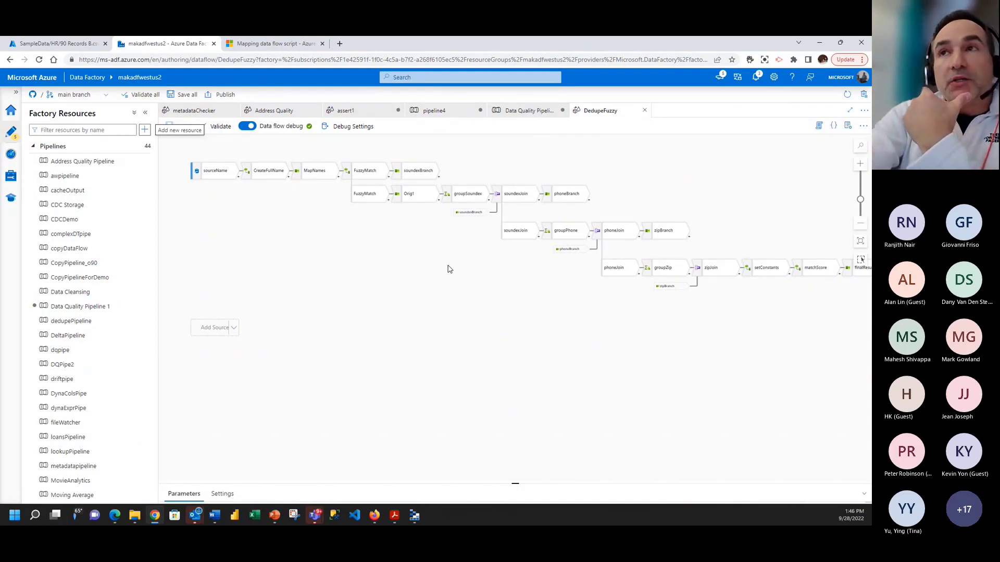
Step: Close the DedupeFuzzy data flow and bring up the metadataChecker data flow
click(645, 111)
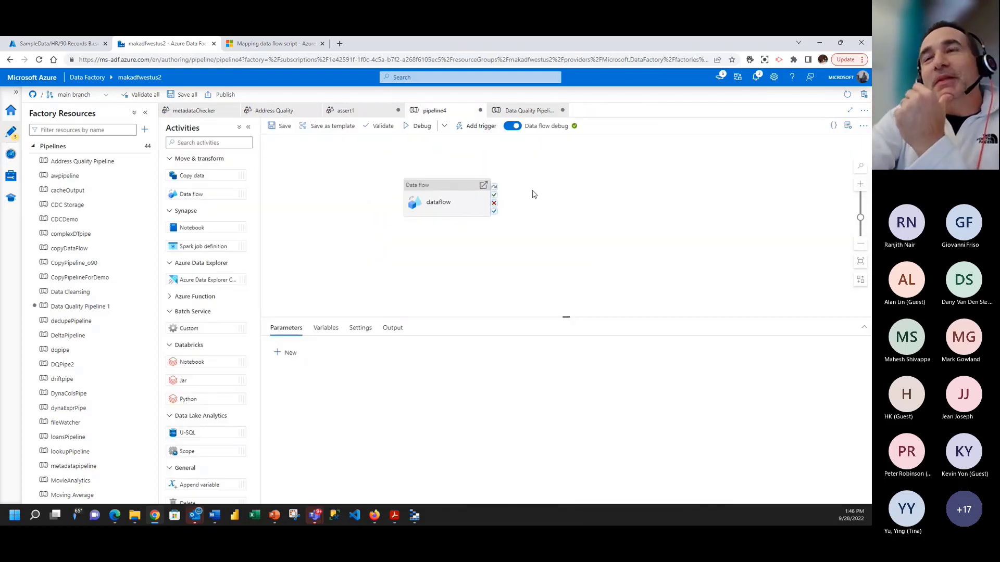
click(530, 116)
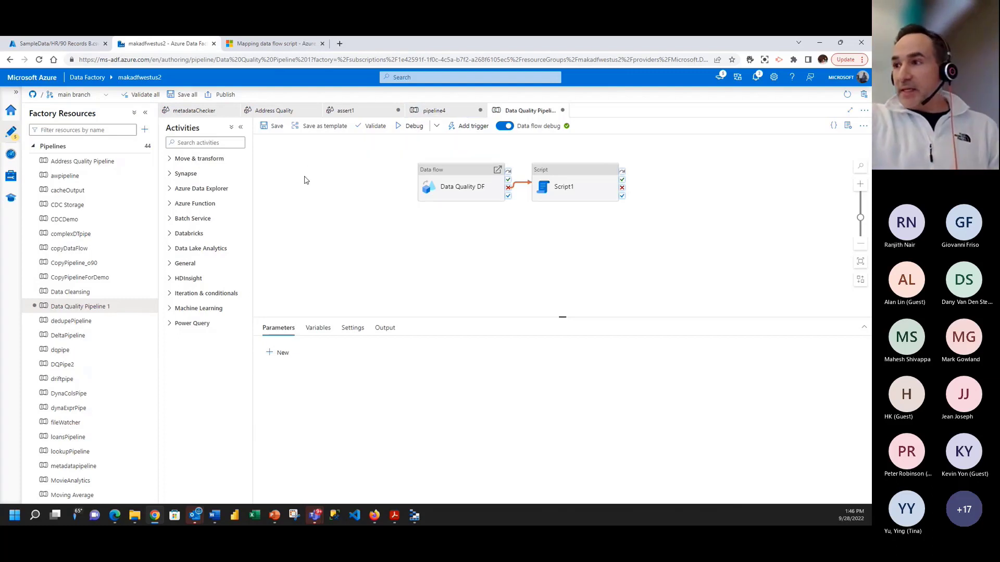
click(205, 113)
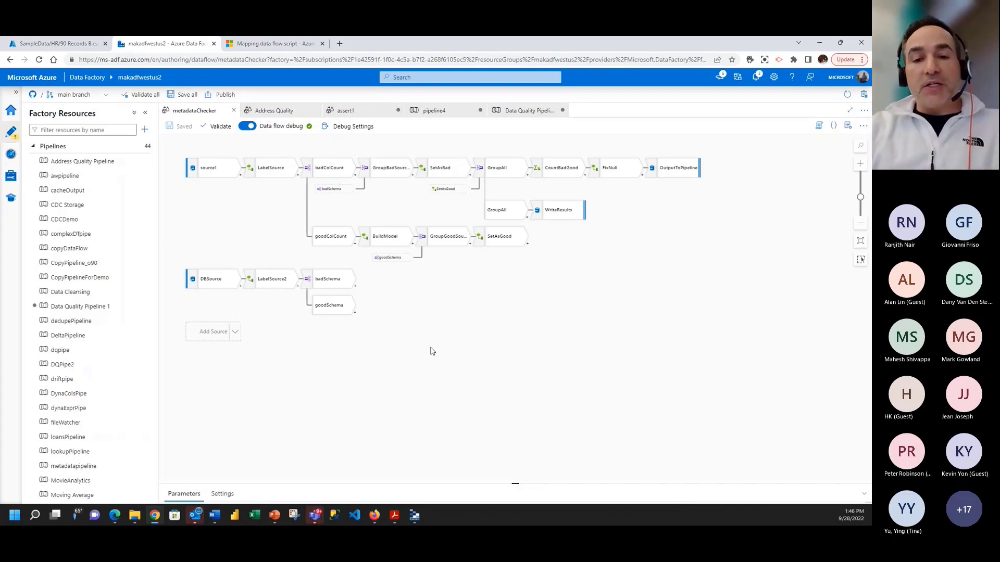
Step: Examine the settings of source1 and of the OutputToPipeline and WriteResults sinks in metadataChecker
click(219, 173)
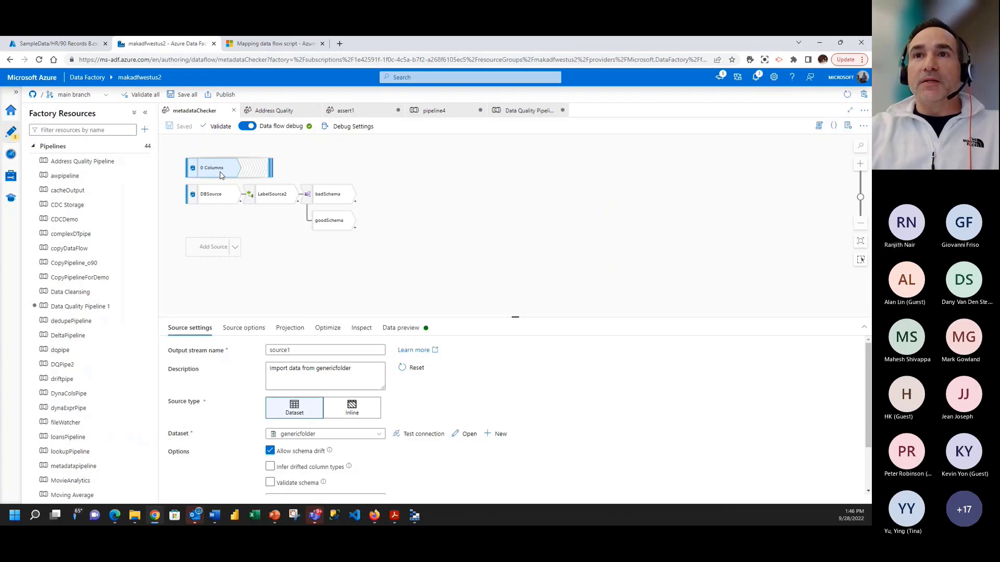
scroll(513, 378, down, 3)
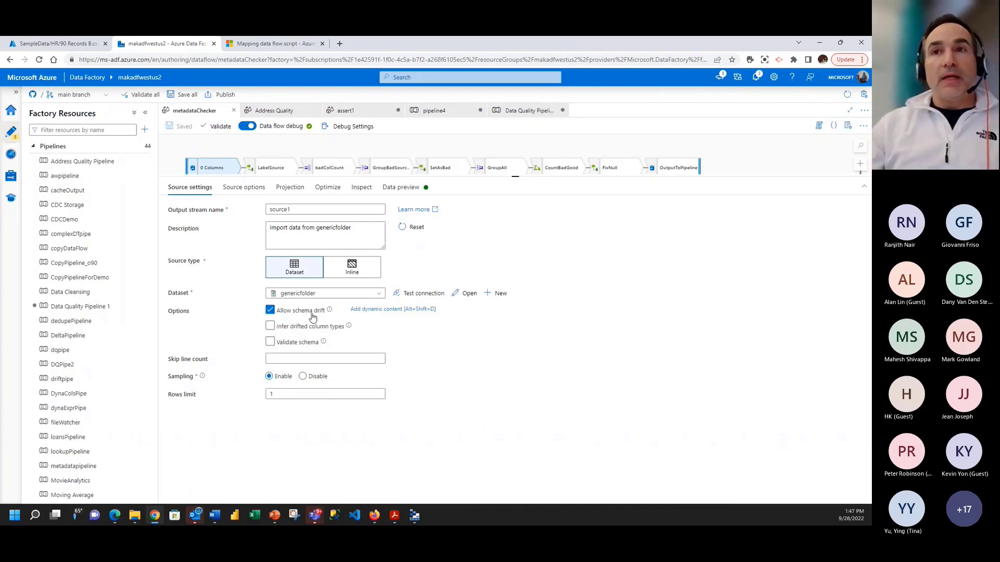
click(675, 167)
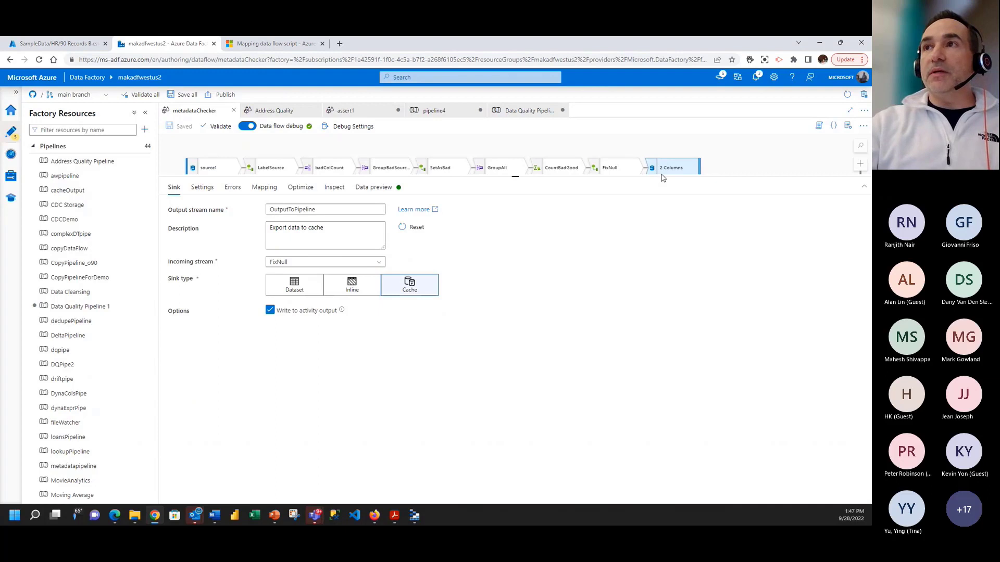
drag(660, 176, 648, 226)
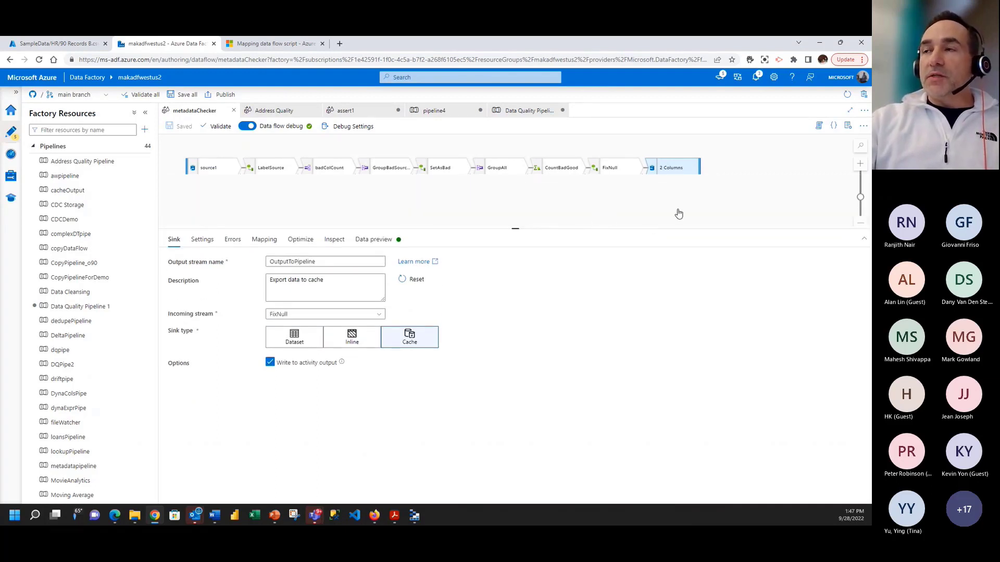
click(558, 213)
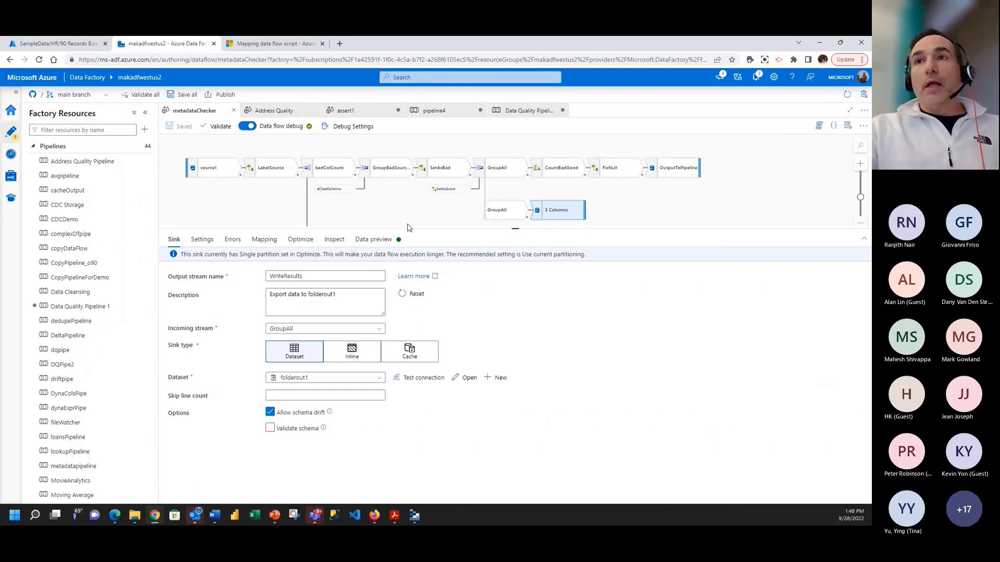
drag(406, 230, 412, 249)
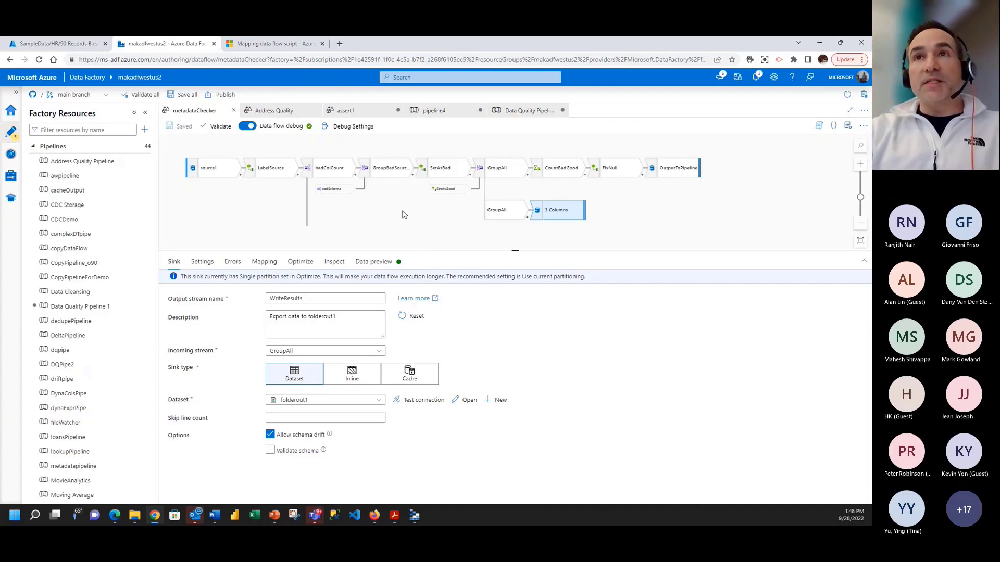
Step: Examine the ColumnCount conditional split's badColCount condition, focusing on the columnNames() expression
mouse_move(325, 170)
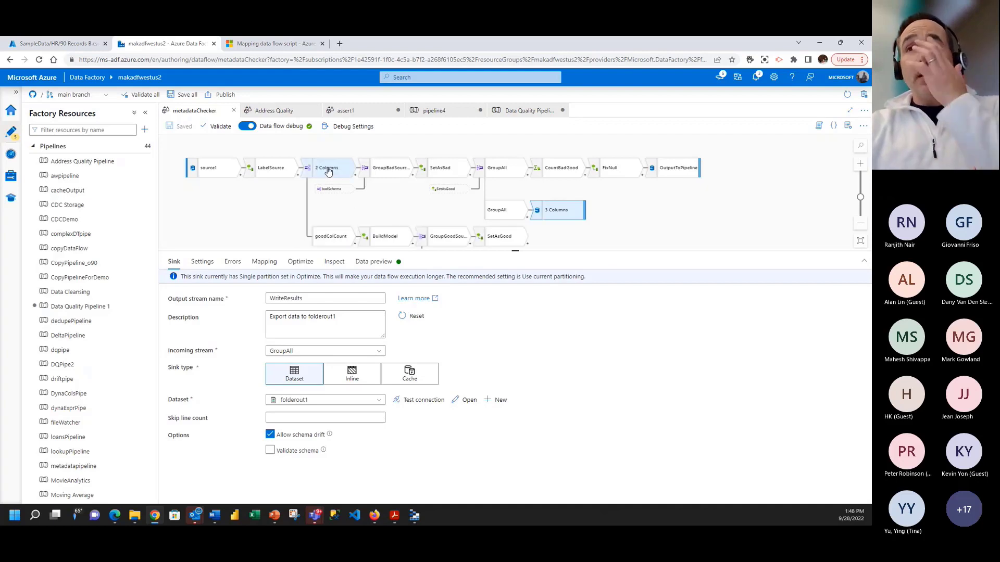
click(328, 171)
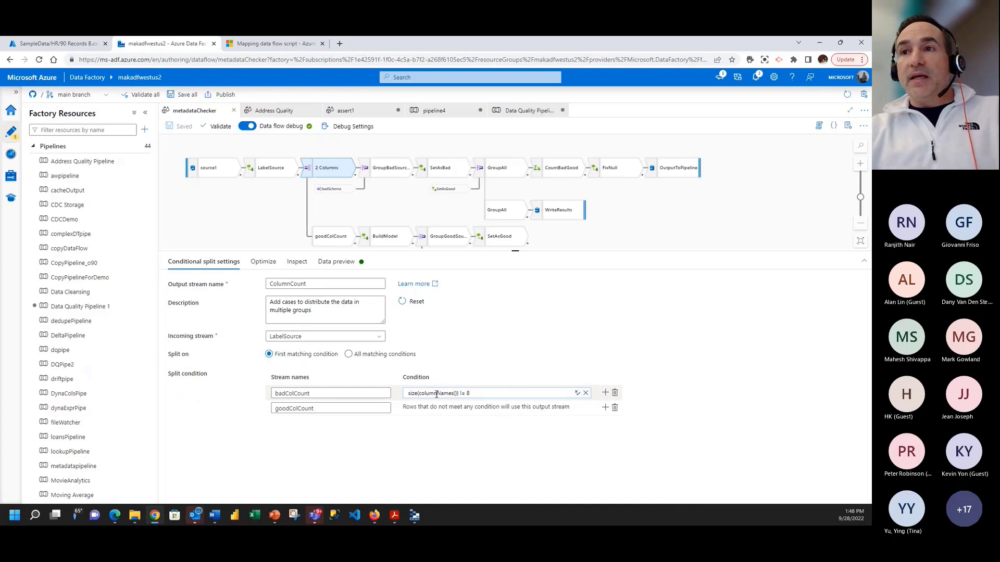
drag(418, 394, 458, 394)
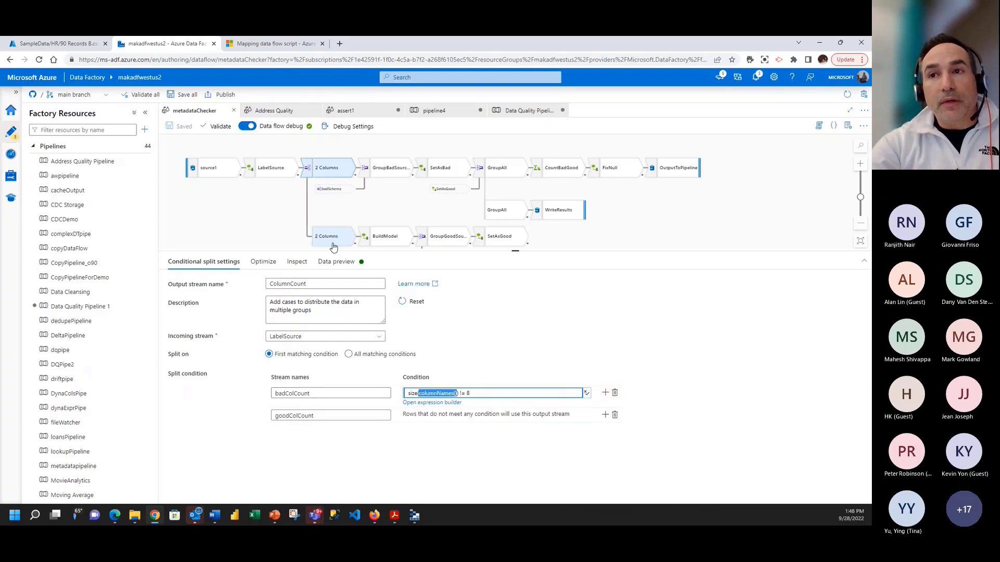
Step: Inspect the badSchema condition of the conditional split in the DBSource branch
drag(469, 252, 428, 322)
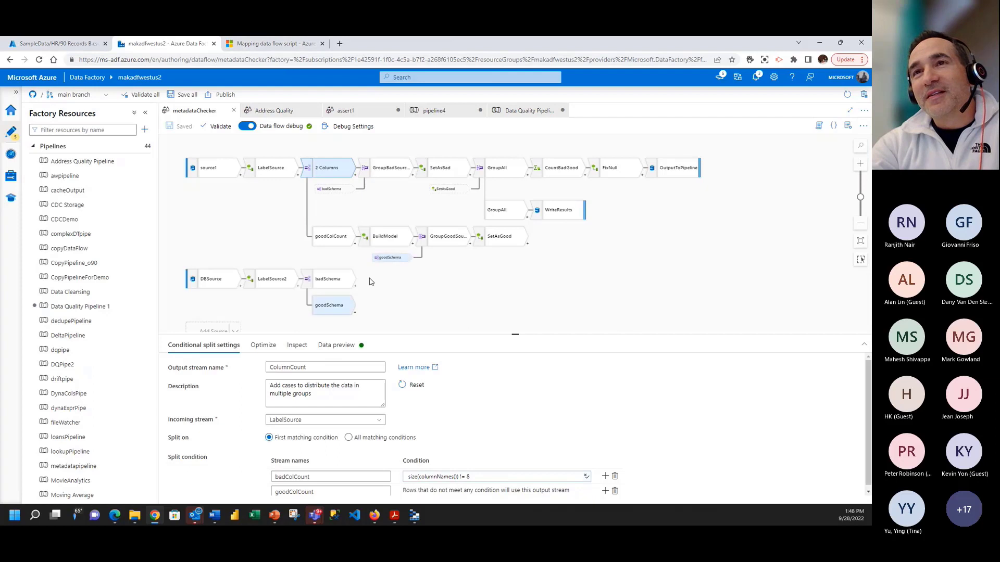
drag(437, 312, 424, 252)
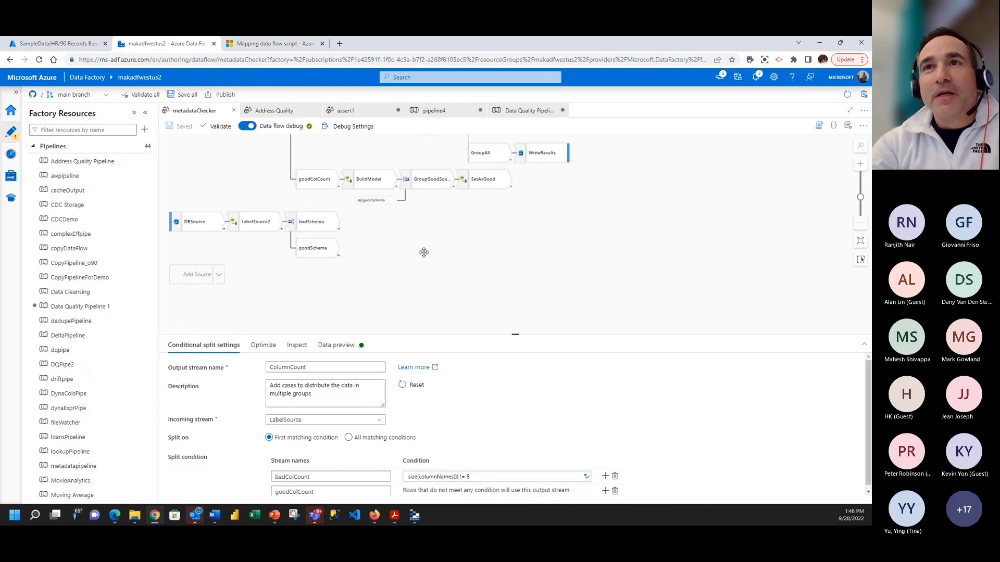
click(315, 222)
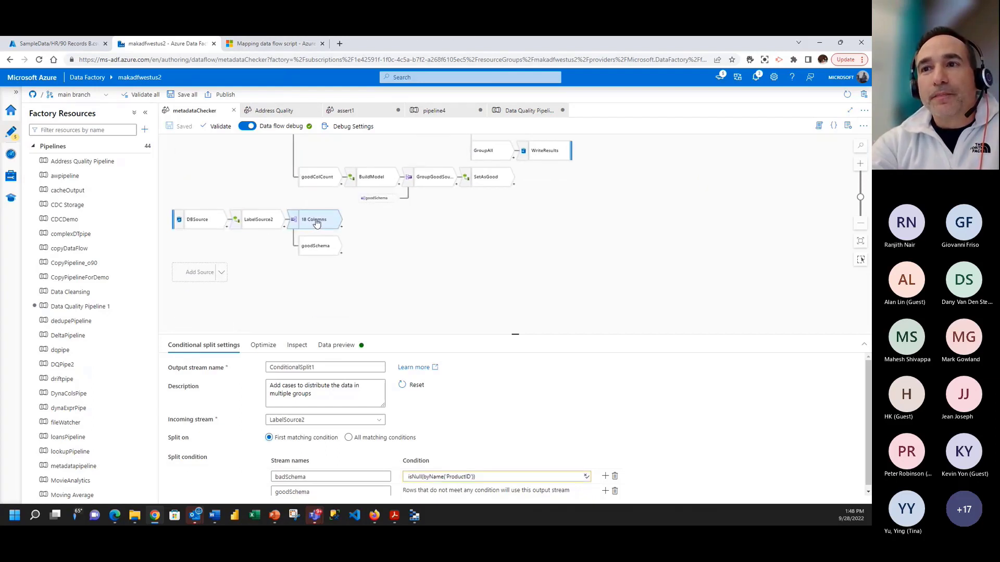
click(518, 474)
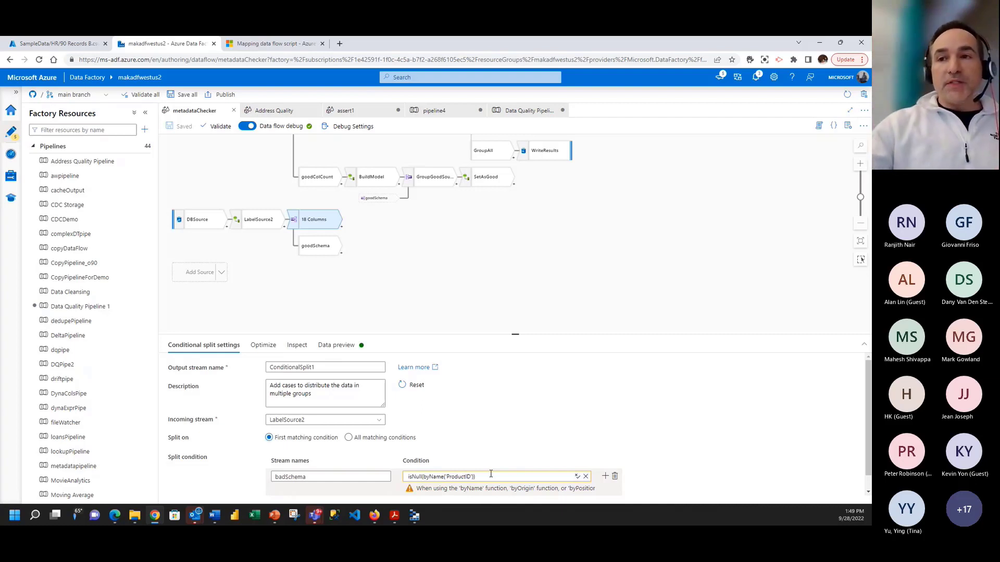
Step: Refresh the data preview of the OutputToPipeline sink to check the good and bad row counts
drag(528, 266, 478, 314)
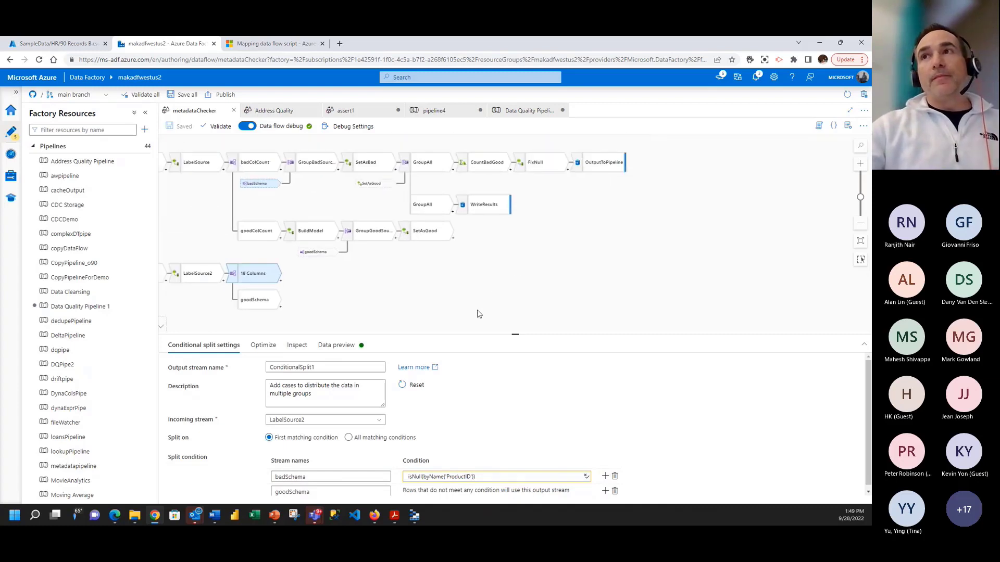
click(588, 171)
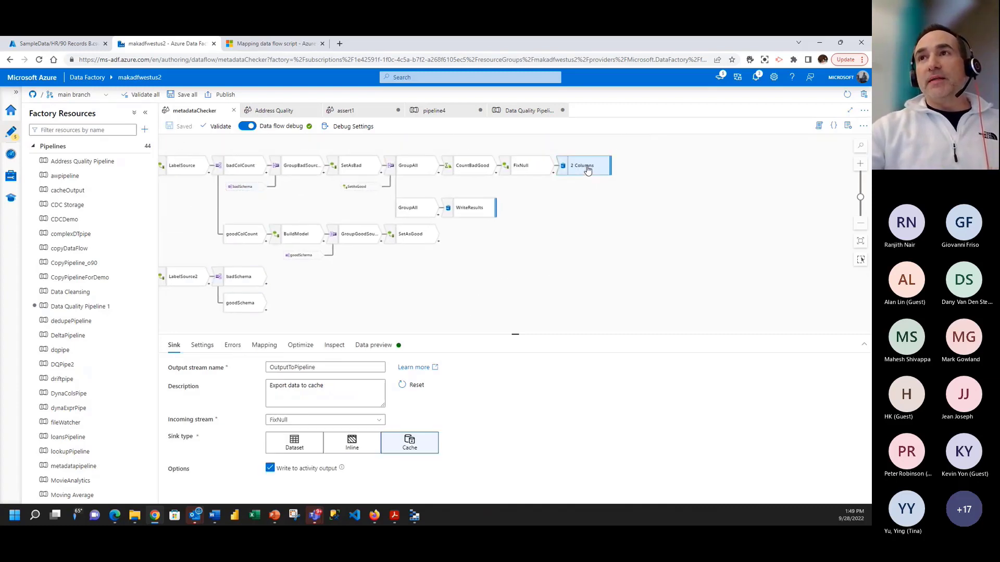
click(378, 345)
click(197, 381)
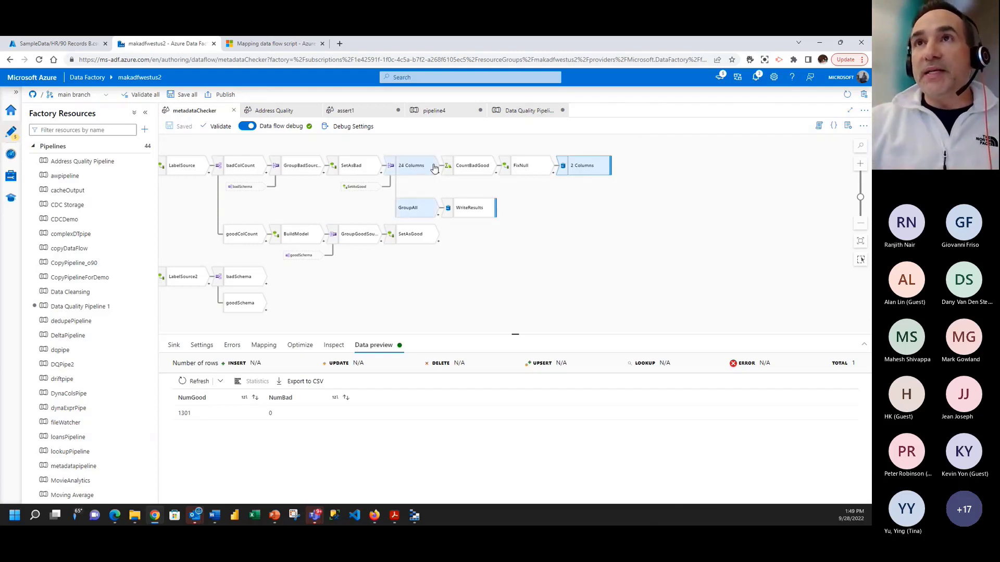
Step: Check the dataflow activity's settings in pipeline4, filter the factory resources by "meta" and open metadatapipeline
click(434, 110)
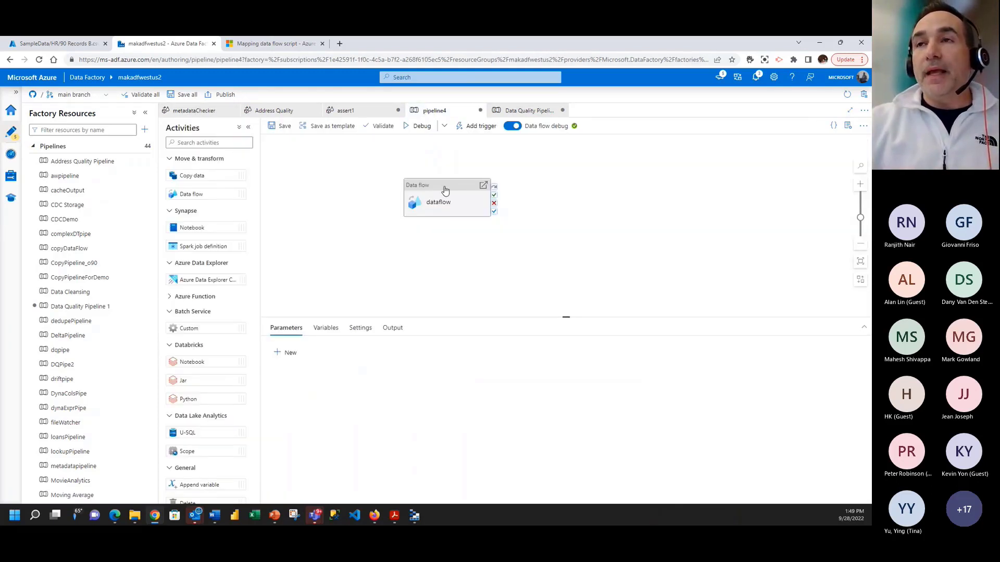
click(415, 194)
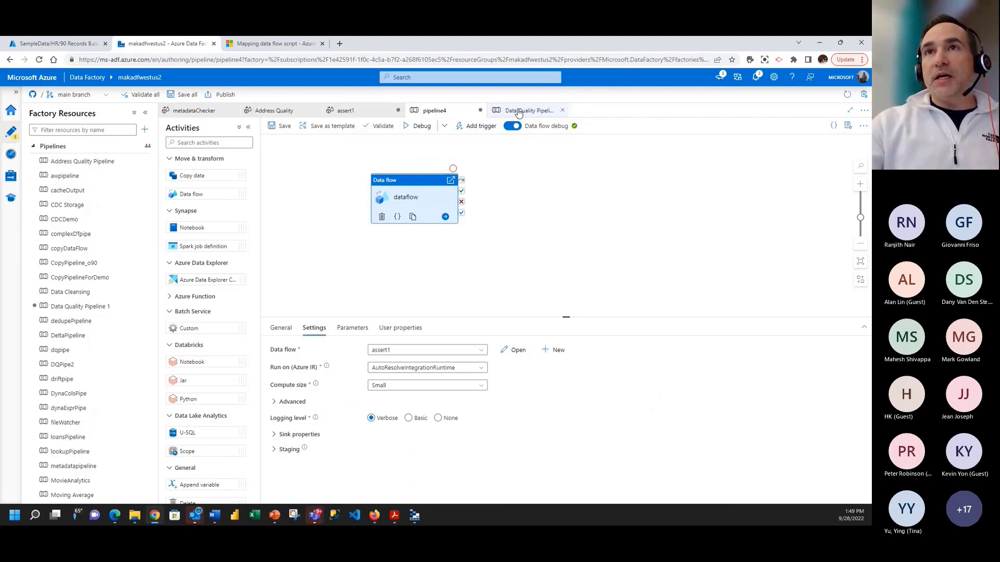
click(100, 130)
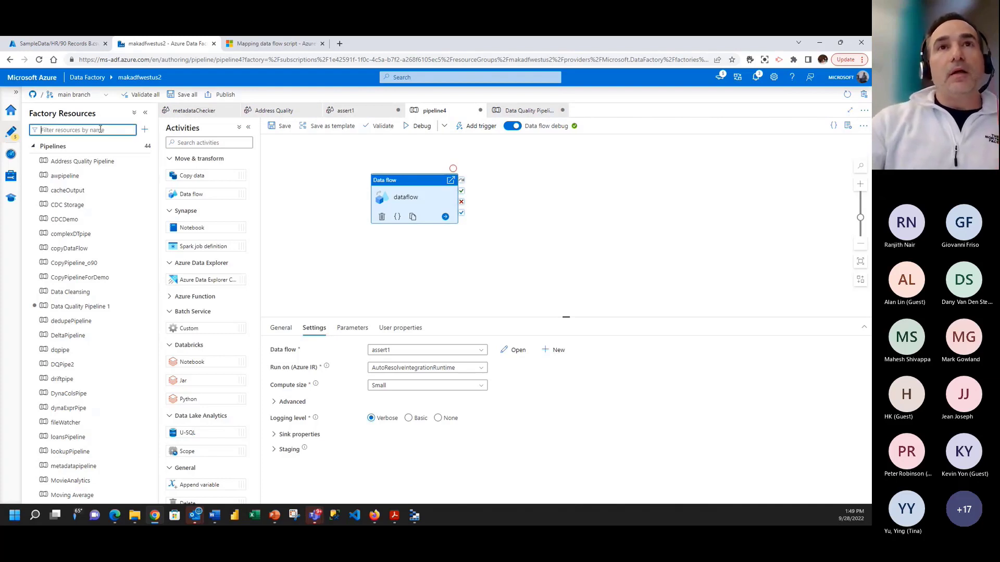
text(meta)
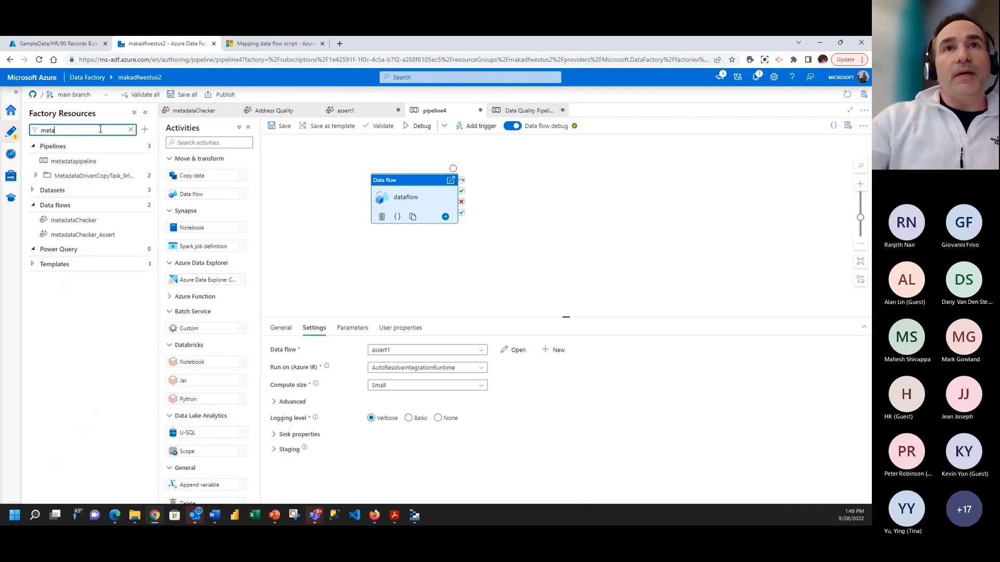
click(73, 162)
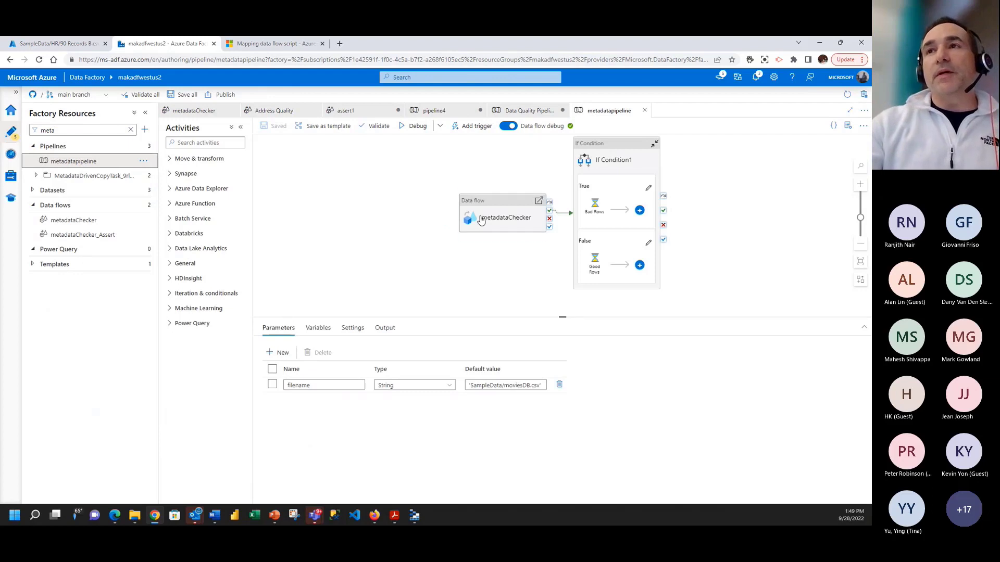
Step: Review the metadataChecker activity's settings in metadatapipeline, and select If Condition1 and move it slightly farther from that activity
click(481, 221)
click(306, 327)
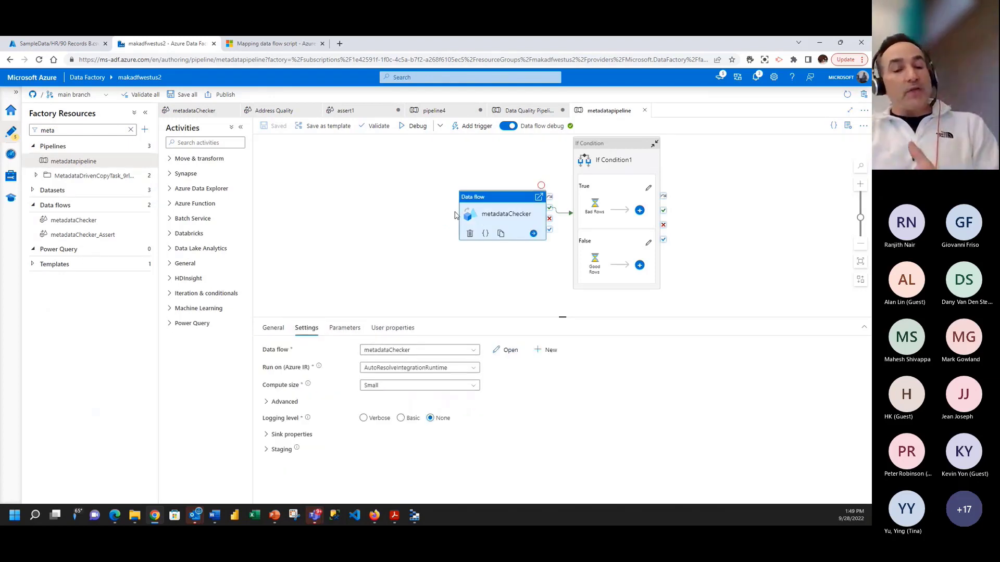
click(604, 150)
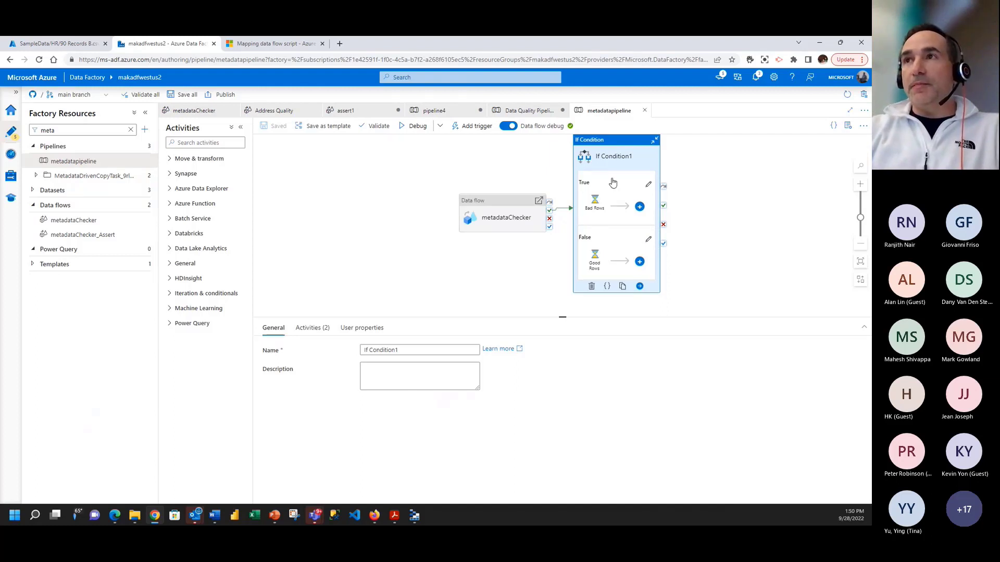
drag(604, 141, 621, 157)
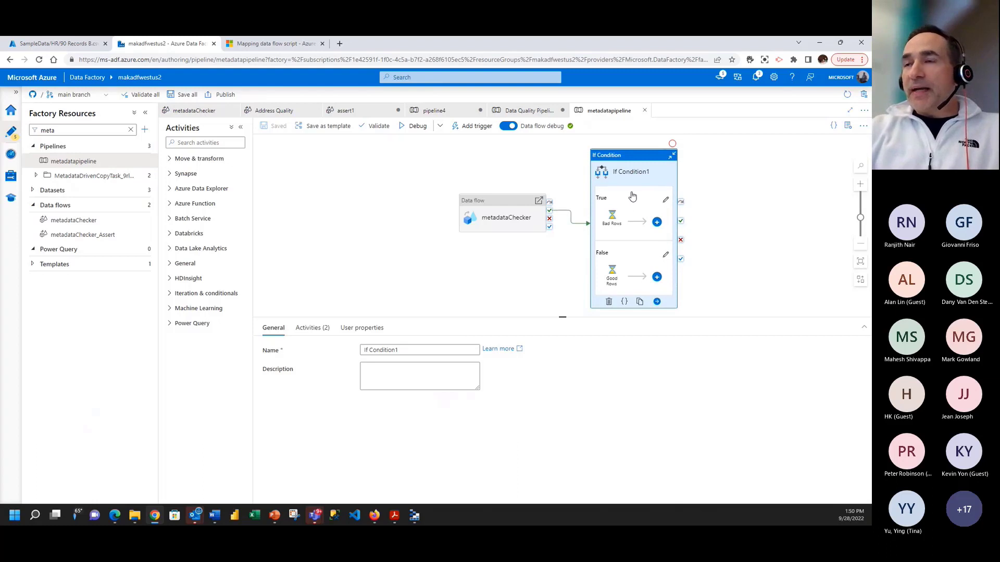
Step: Review the full expression that If Condition1 evaluates on the metadataChecker output, leaving it as it is
click(311, 328)
click(448, 350)
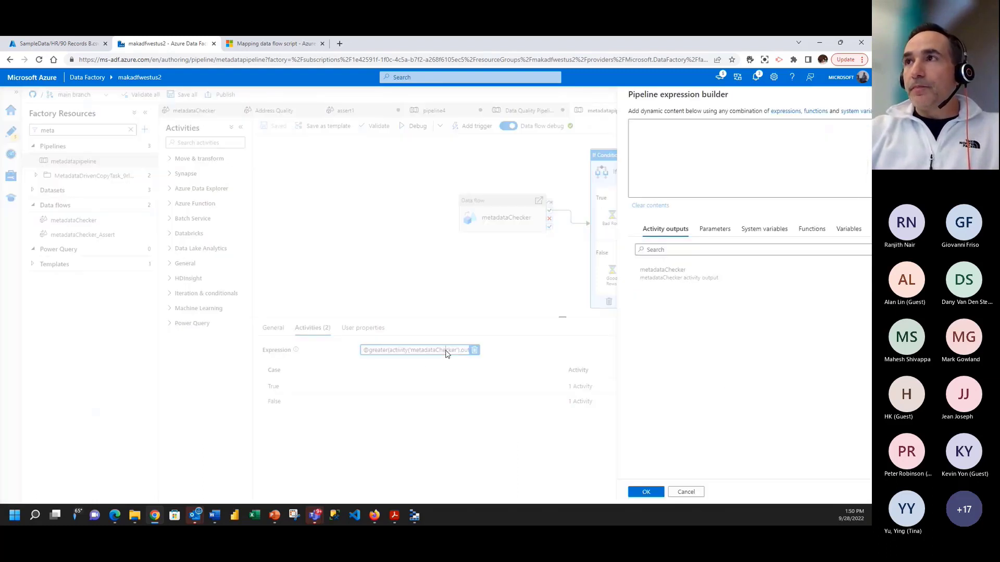
drag(738, 198, 807, 197)
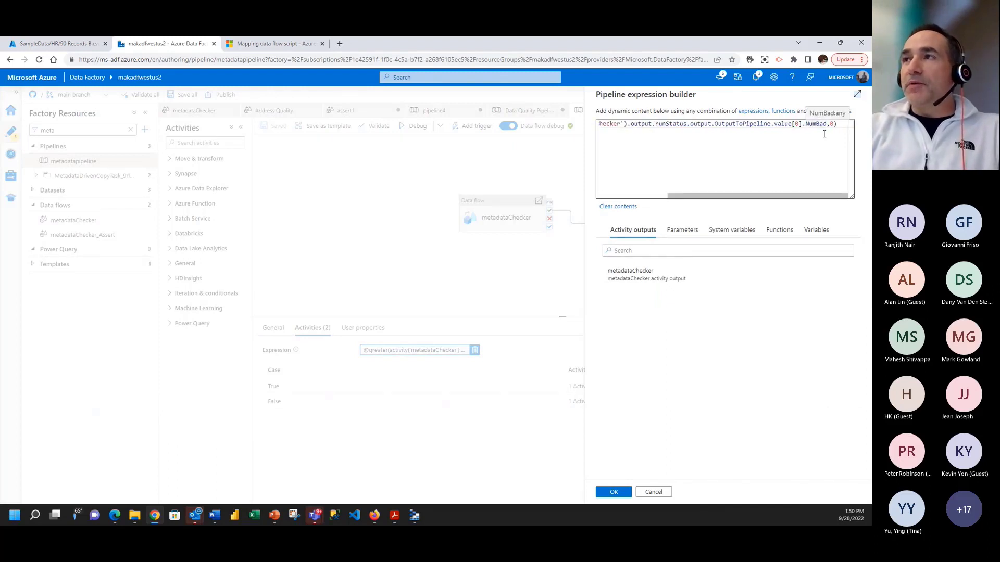
click(653, 492)
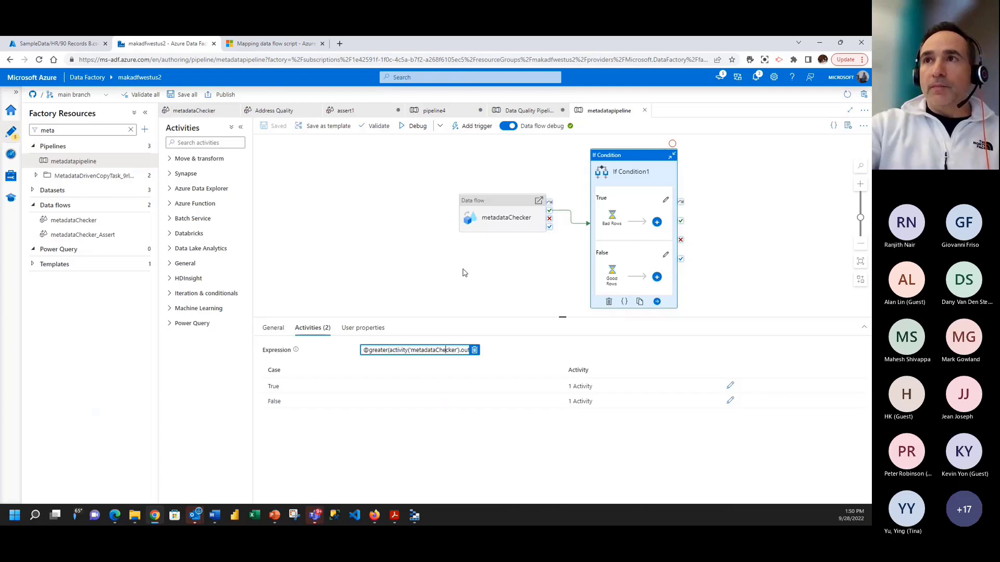
Step: Debug metadatapipeline with the default filename 'SampleData/moviesDB.csv' and refresh the run output to follow its progress
click(480, 263)
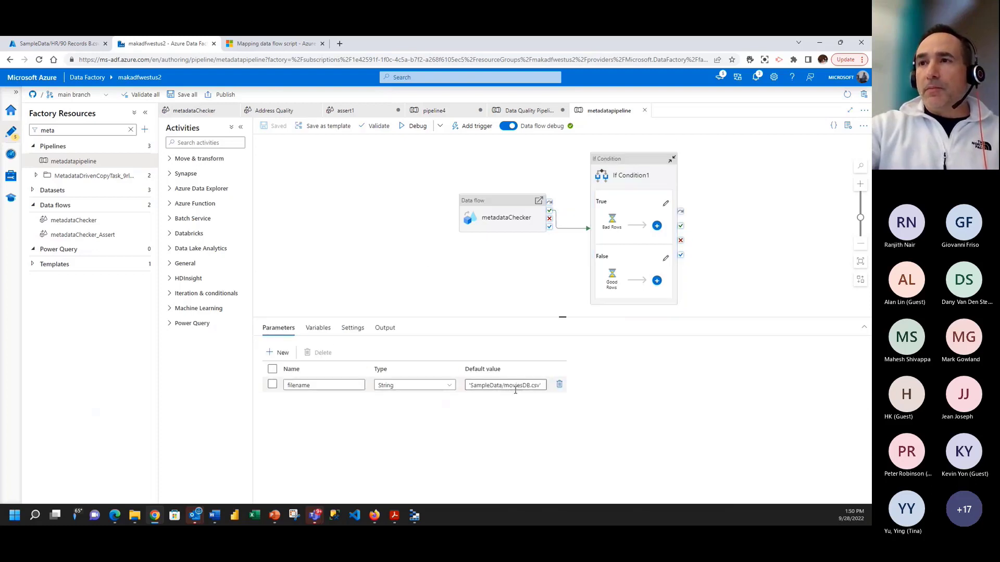
click(415, 127)
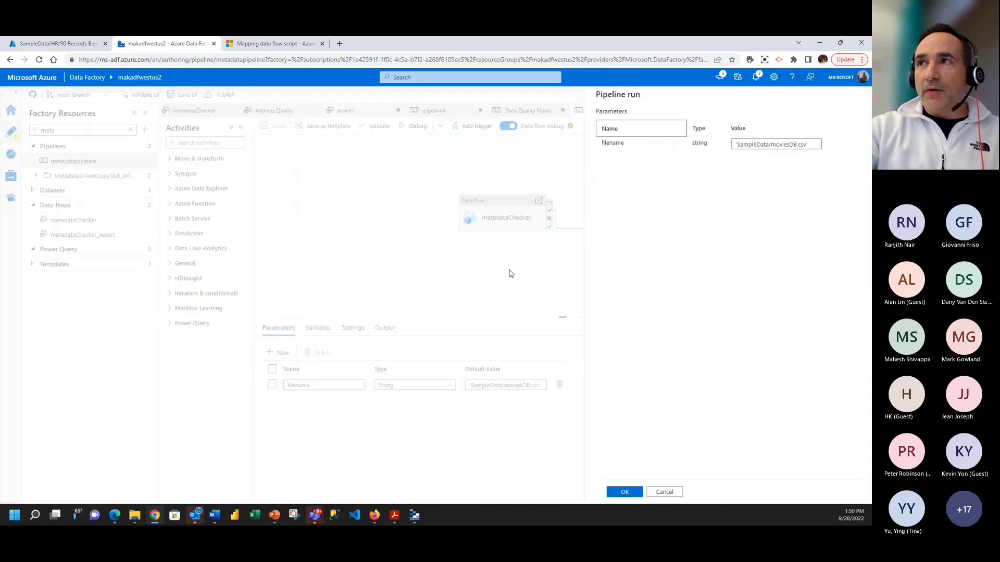
click(626, 494)
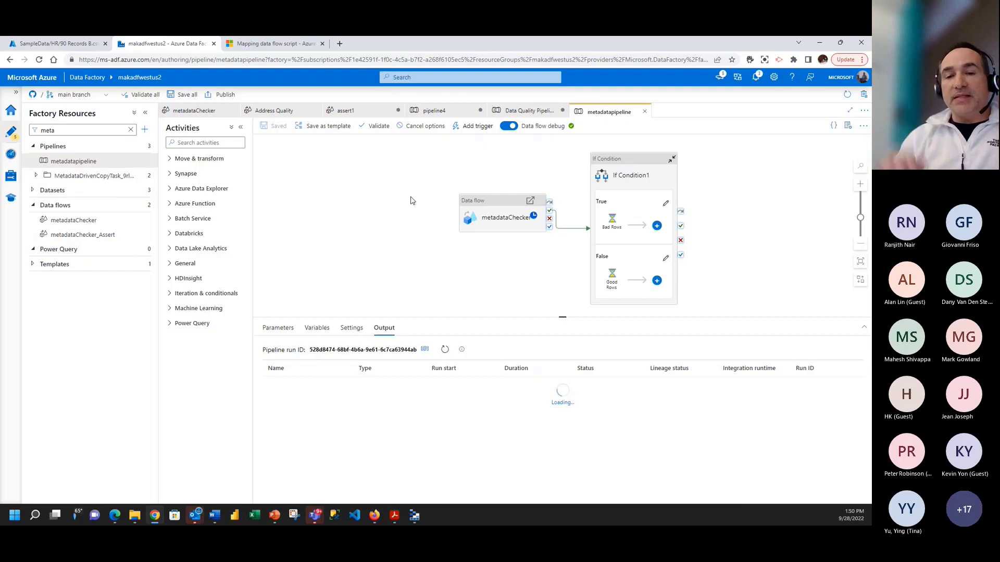
click(444, 349)
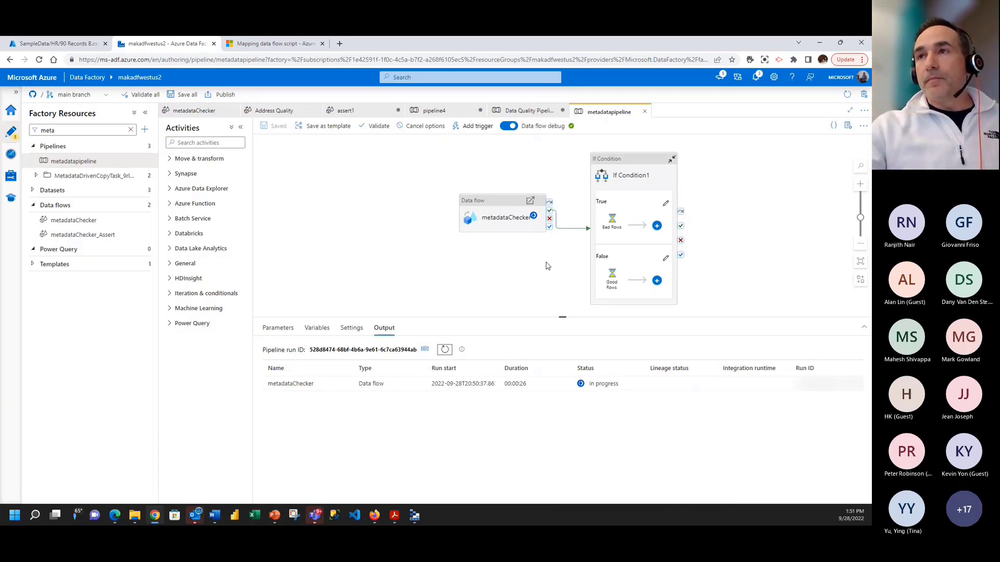
drag(547, 264, 482, 261)
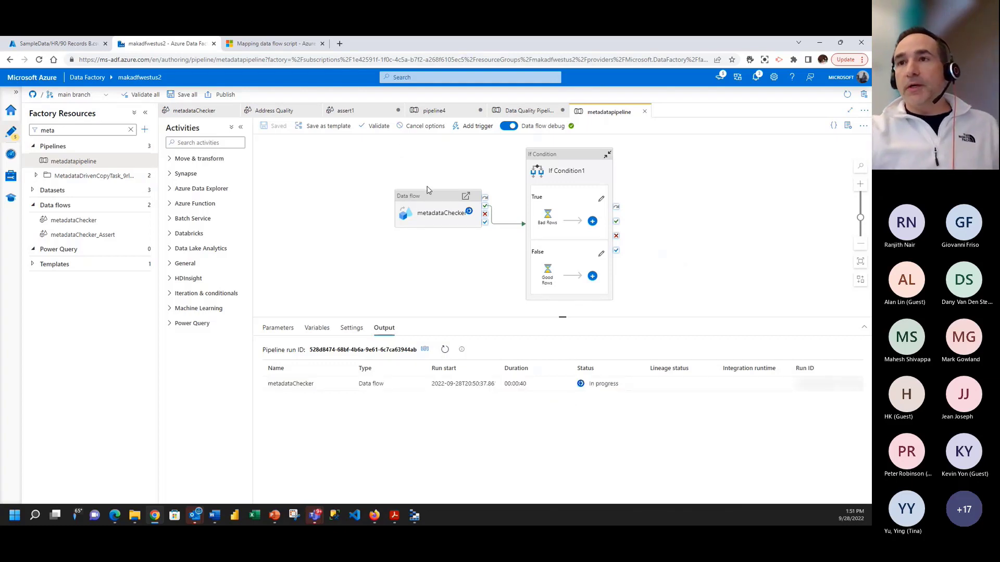
click(445, 349)
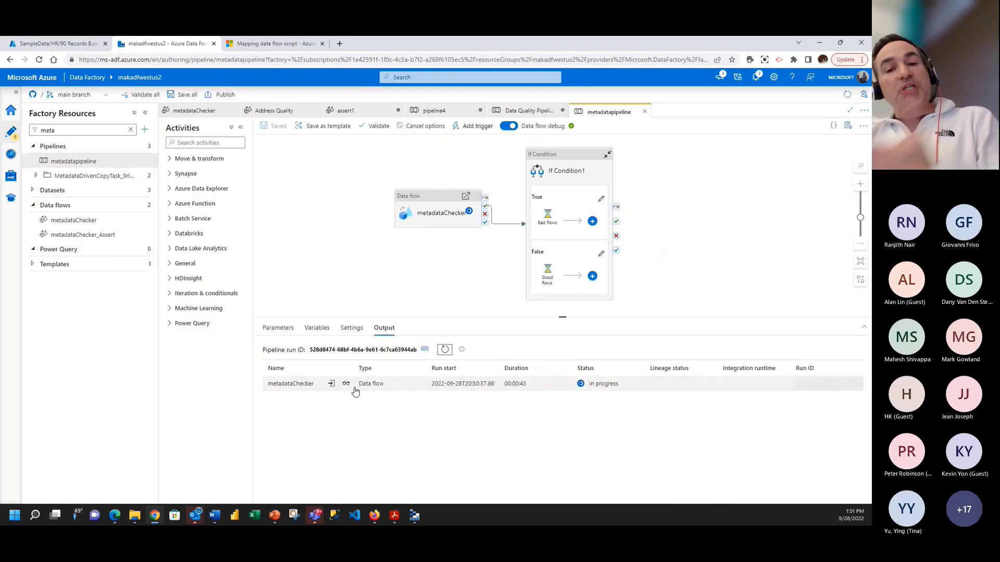
click(444, 350)
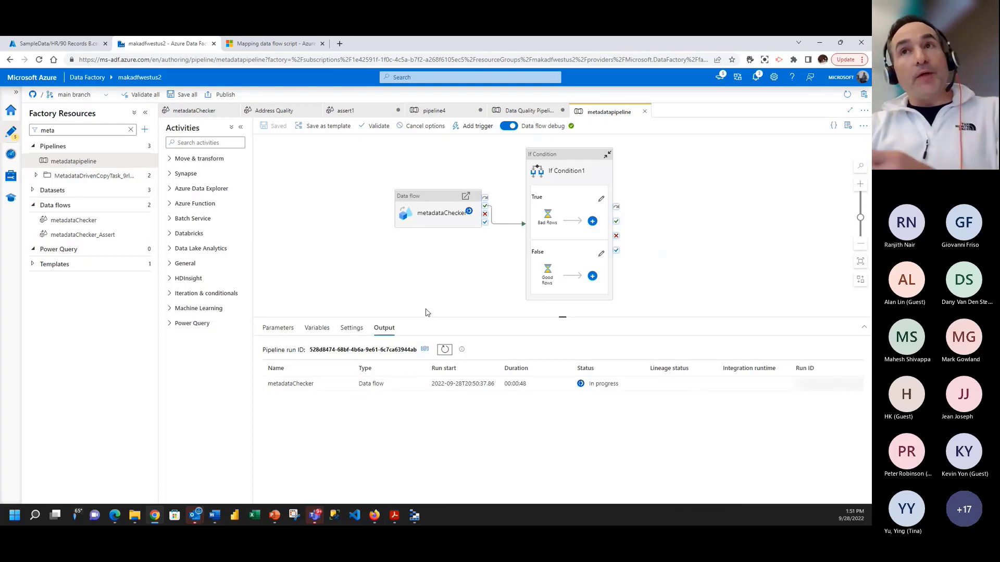
Step: Review the assert rules of Assert1 in the assert1 data flow, including the full nonUS expression
click(359, 112)
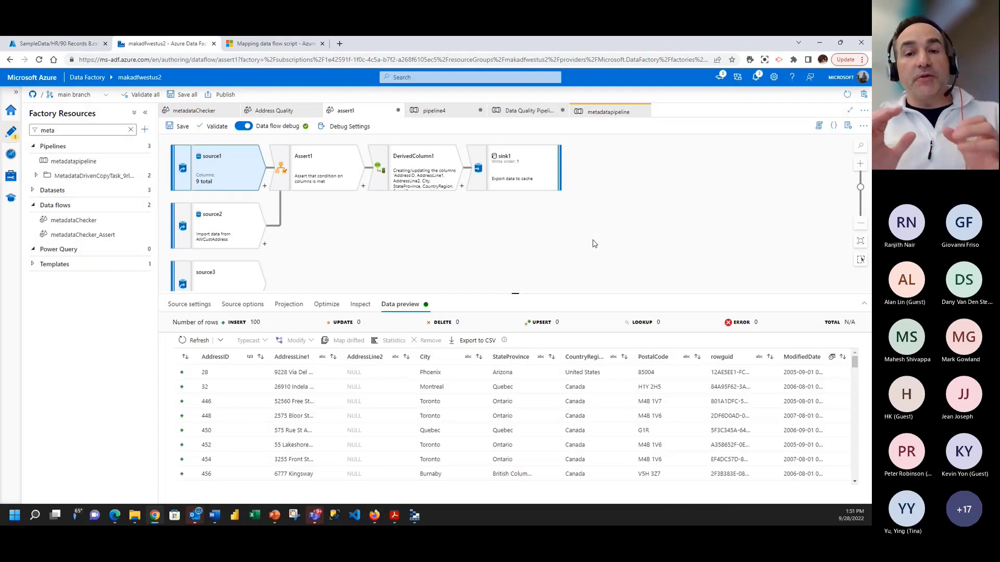
click(323, 168)
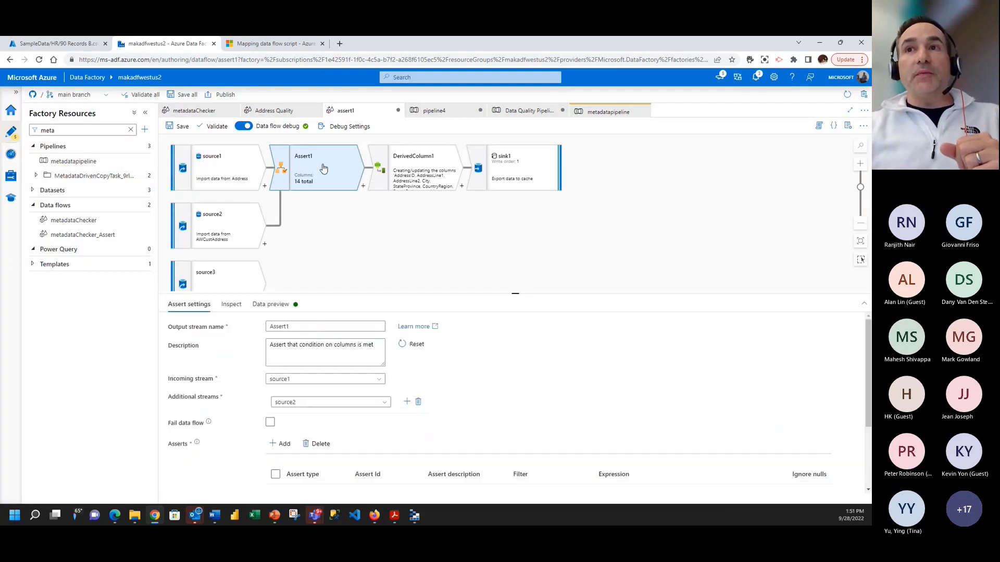
scroll(333, 448, down, 3)
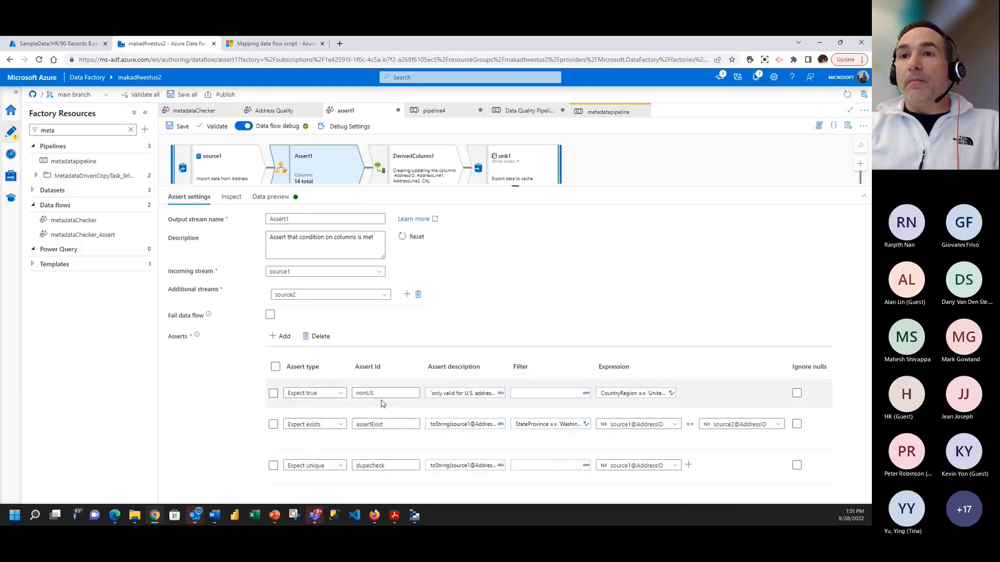
click(468, 397)
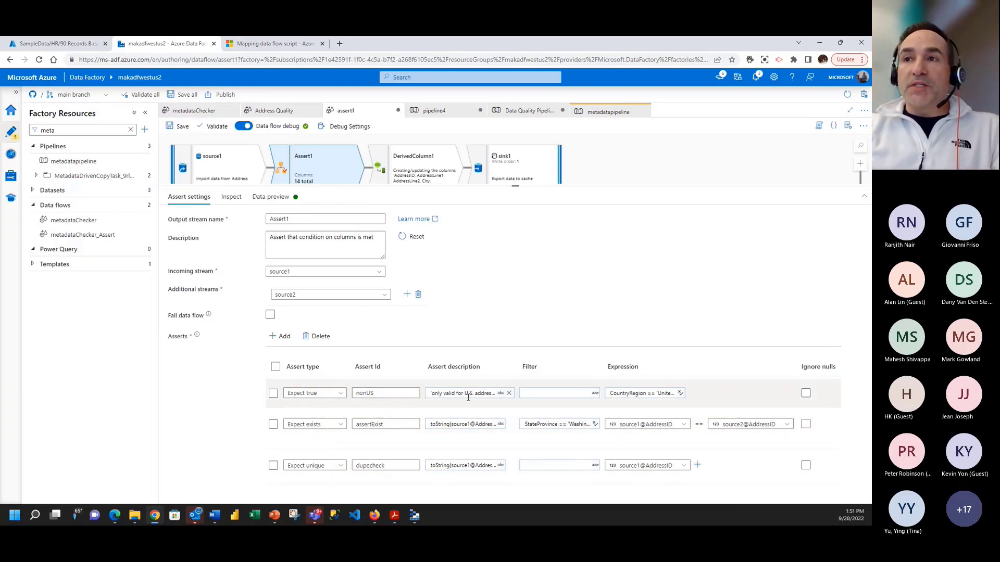
click(618, 394)
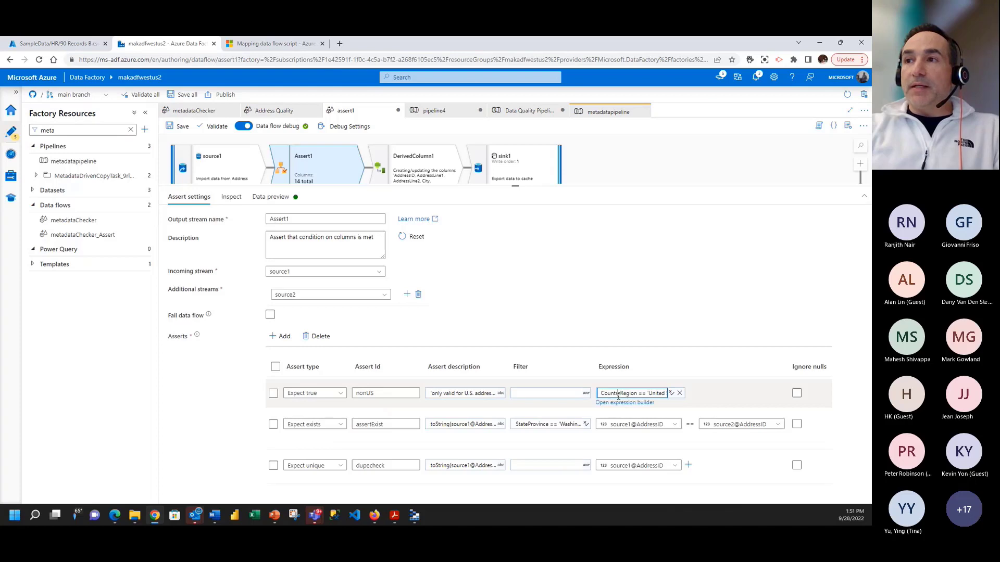
click(619, 403)
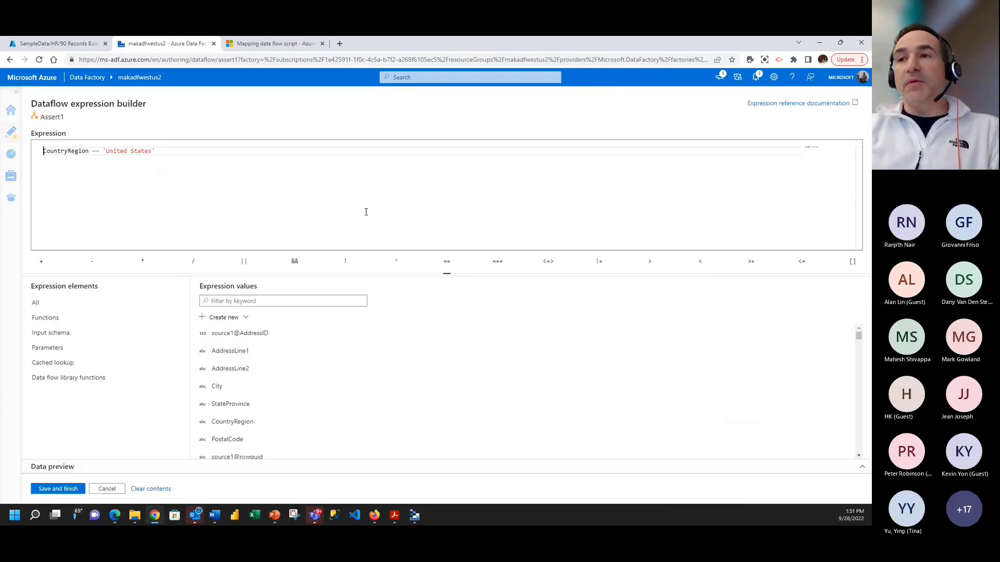
key(Escape)
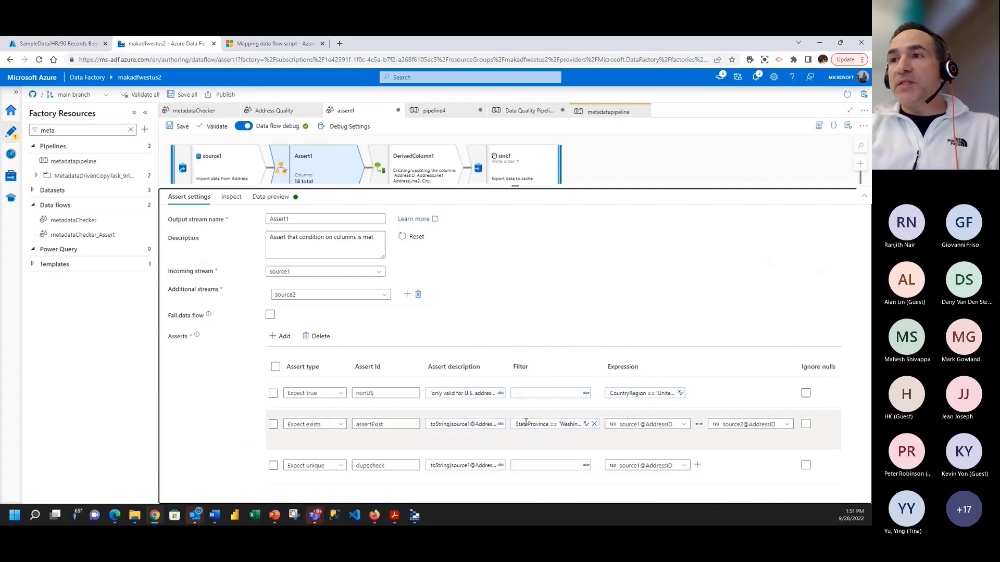
mouse_move(631, 425)
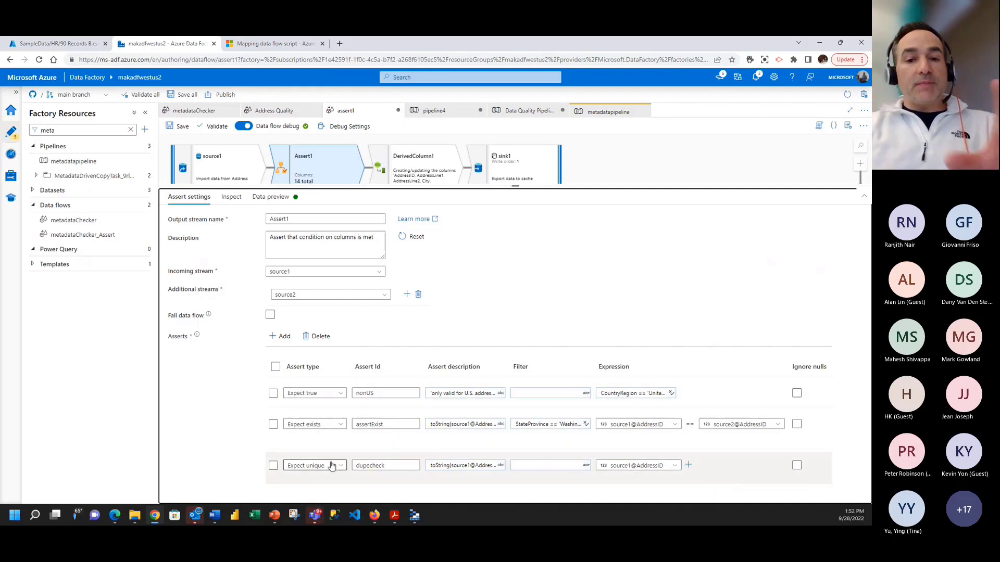
Step: Load the data preview of Assert1 and give the data flow graph more room above it
click(270, 196)
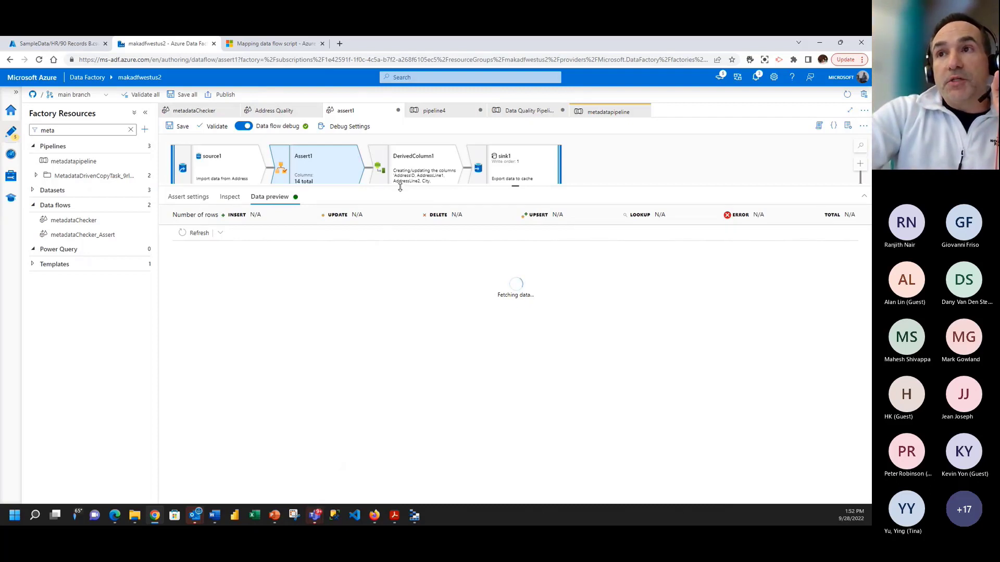
drag(401, 188, 417, 250)
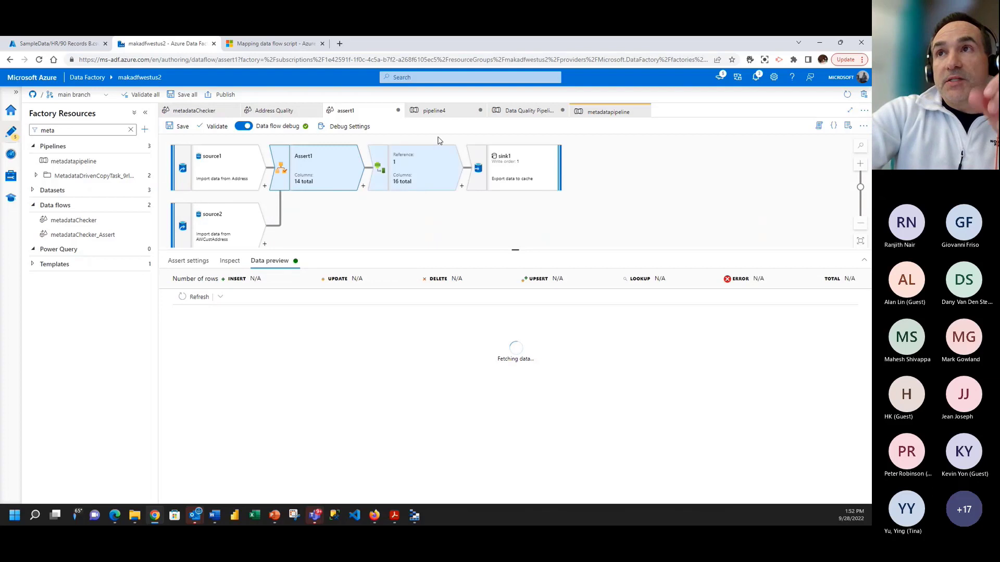
Step: Check the finished run's output in metadatapipeline and debug it again with filename 'SampleData/loan.csv'
click(585, 111)
mouse_move(460, 412)
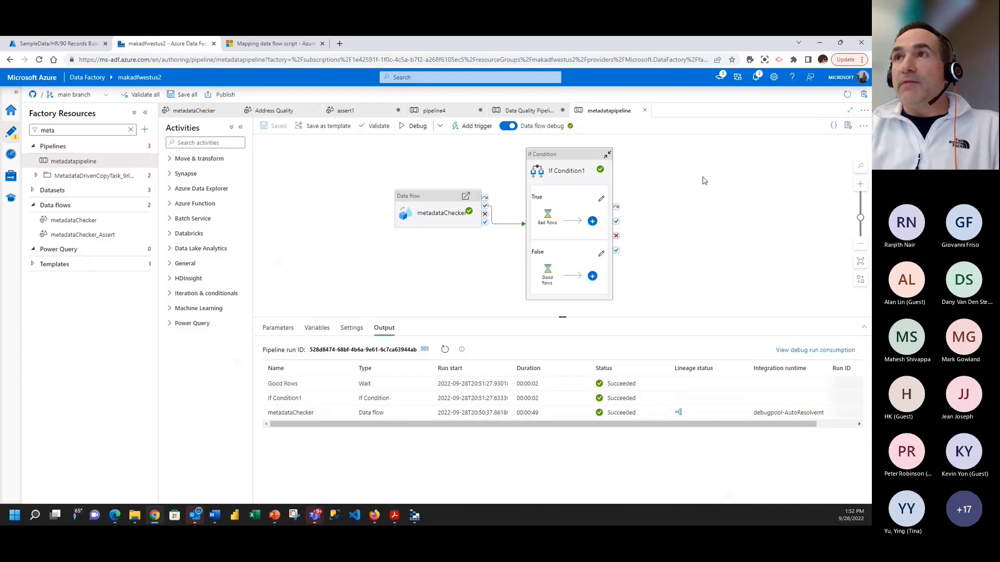
click(418, 126)
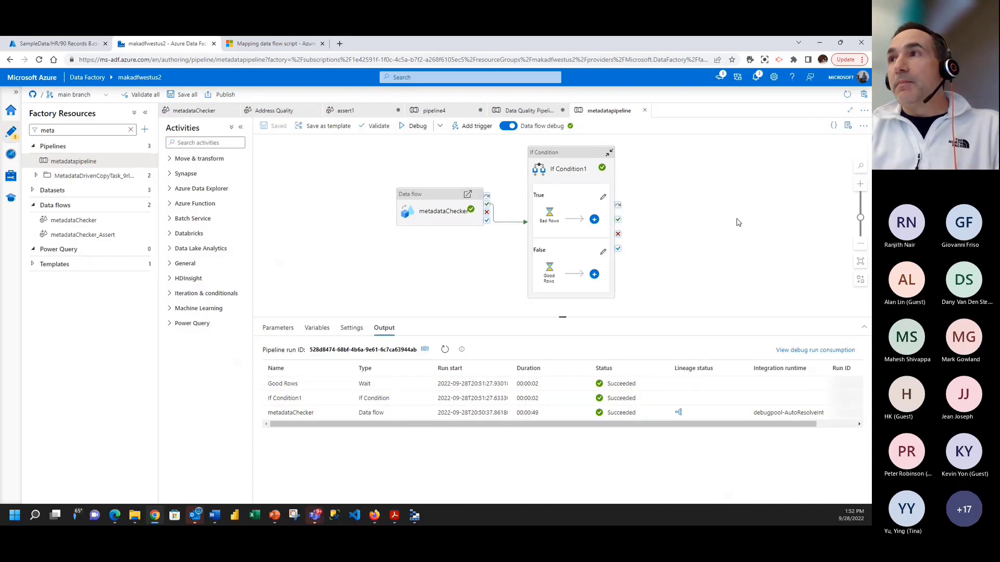
drag(766, 145, 790, 145)
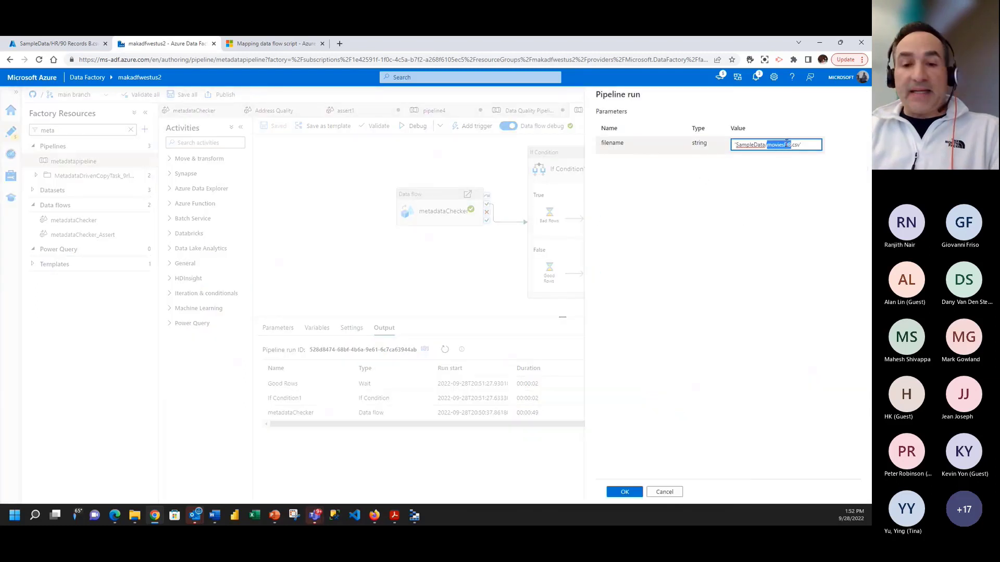
key(BackSpace)
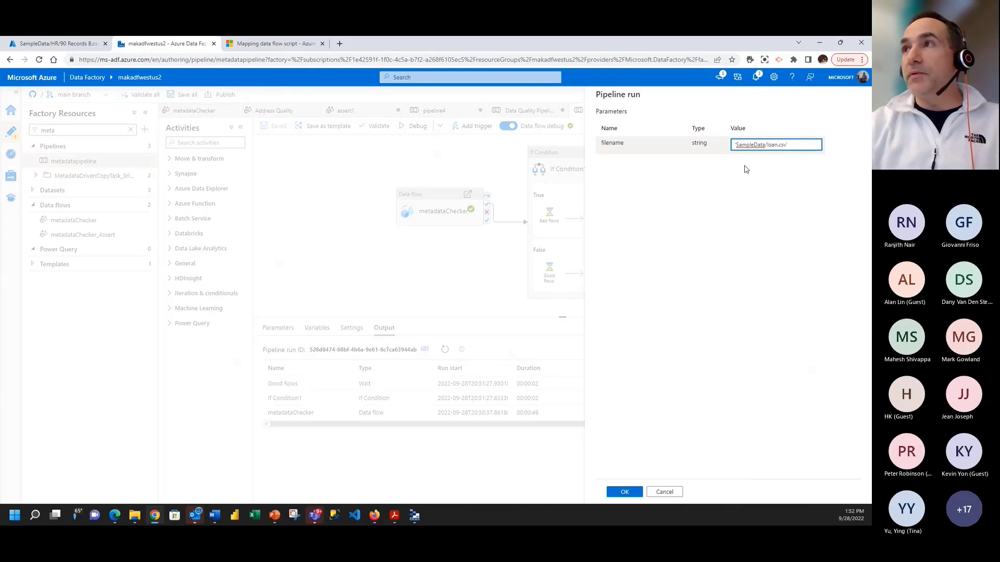
click(624, 492)
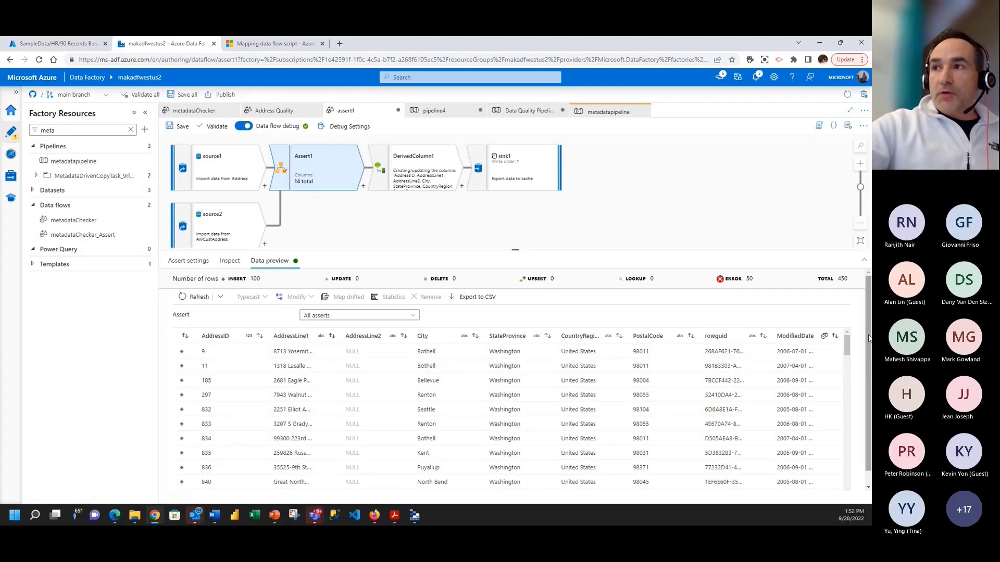
Step: Examine the rows flagged as failed in Assert1's data preview, and check how sink1 handles assert failure rows
drag(846, 345, 840, 393)
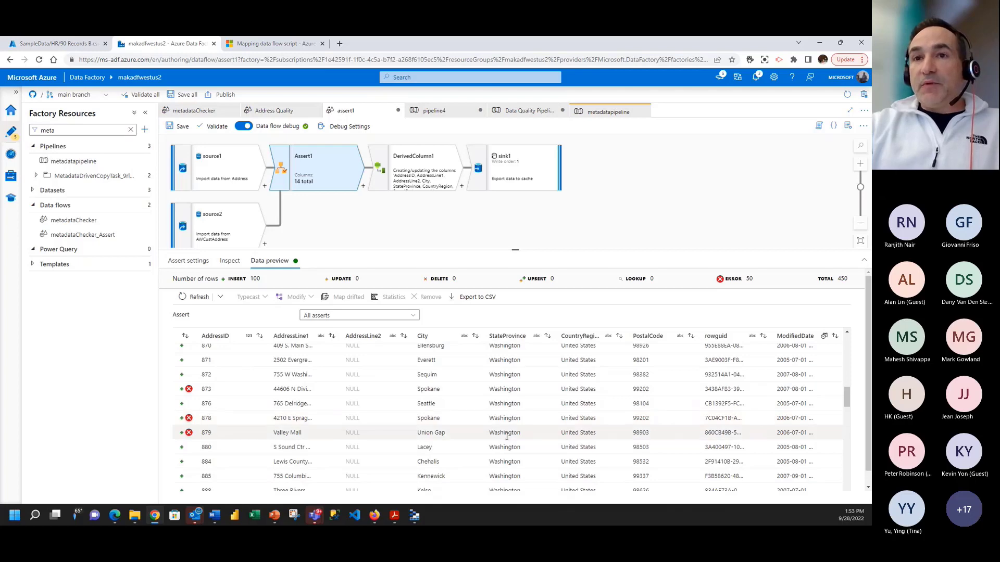
scroll(513, 444, down, 20)
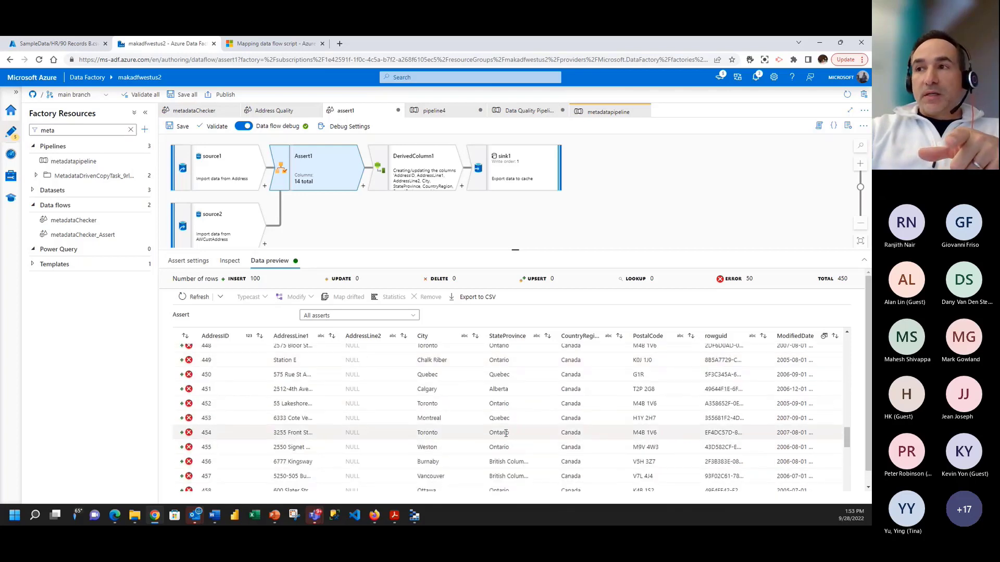
click(430, 174)
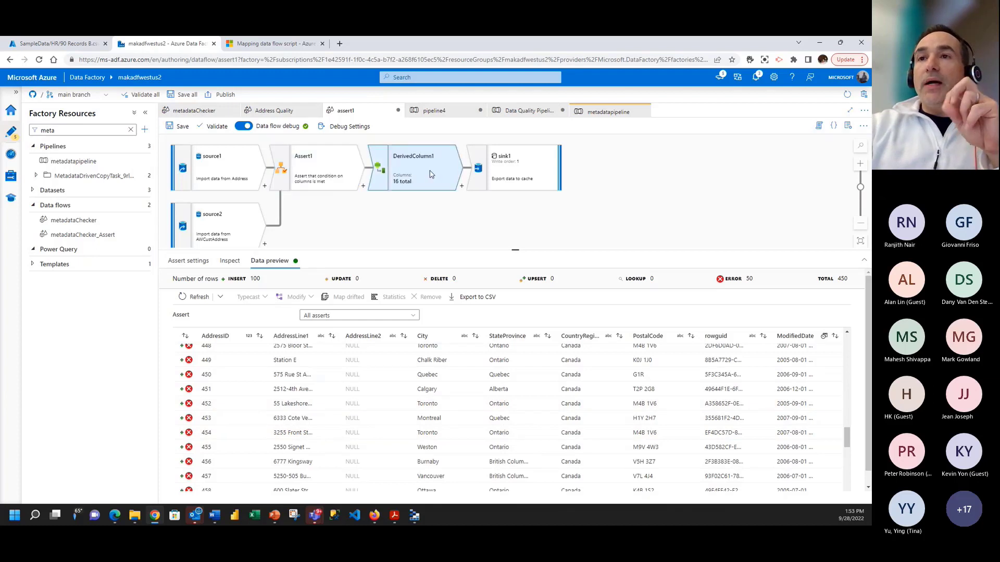
click(522, 162)
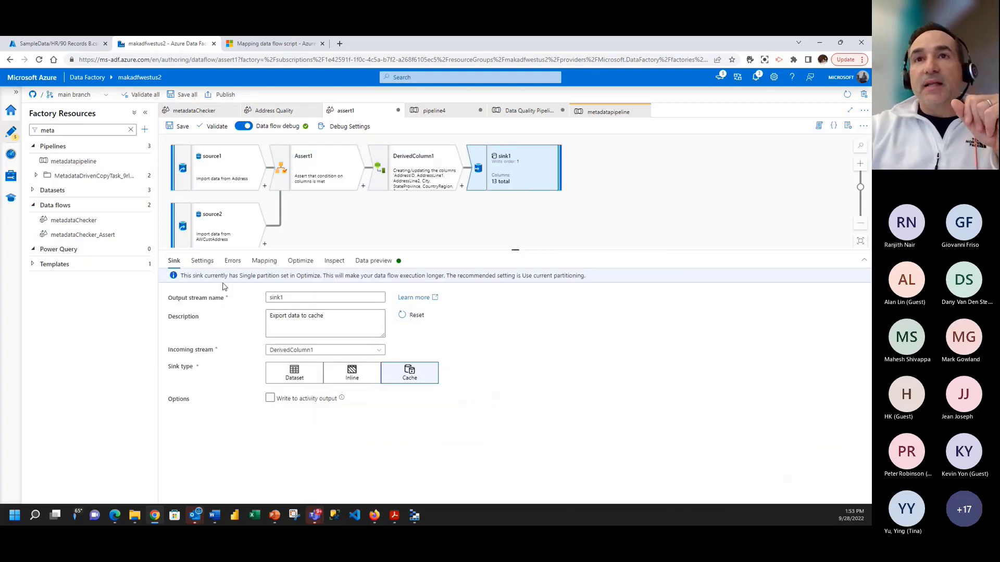
click(232, 262)
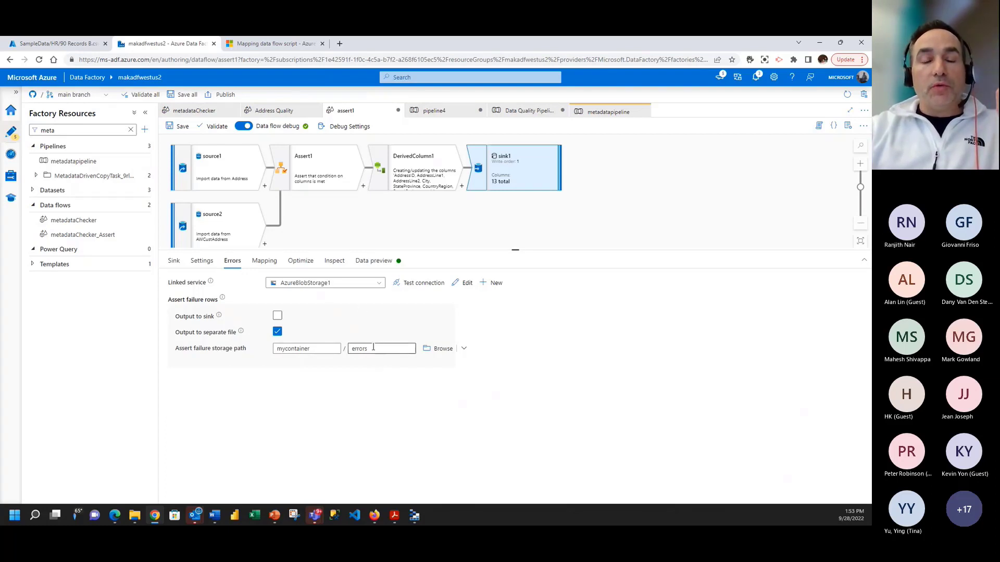
Step: Switch to Azure Storage Explorer and open the part-00394 CSV from mycontainer/errors in Excel to examine its assert error rows
click(414, 516)
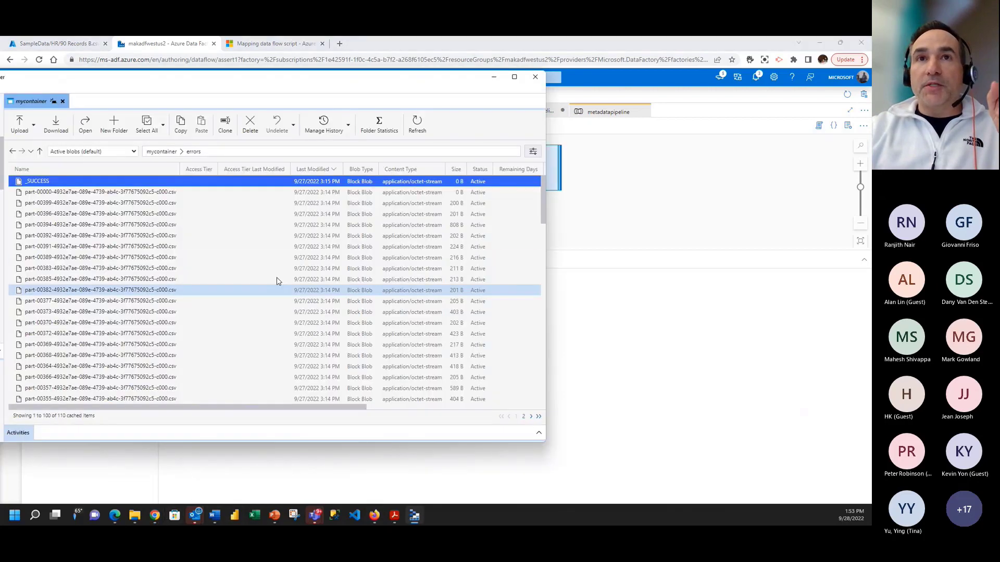
click(120, 196)
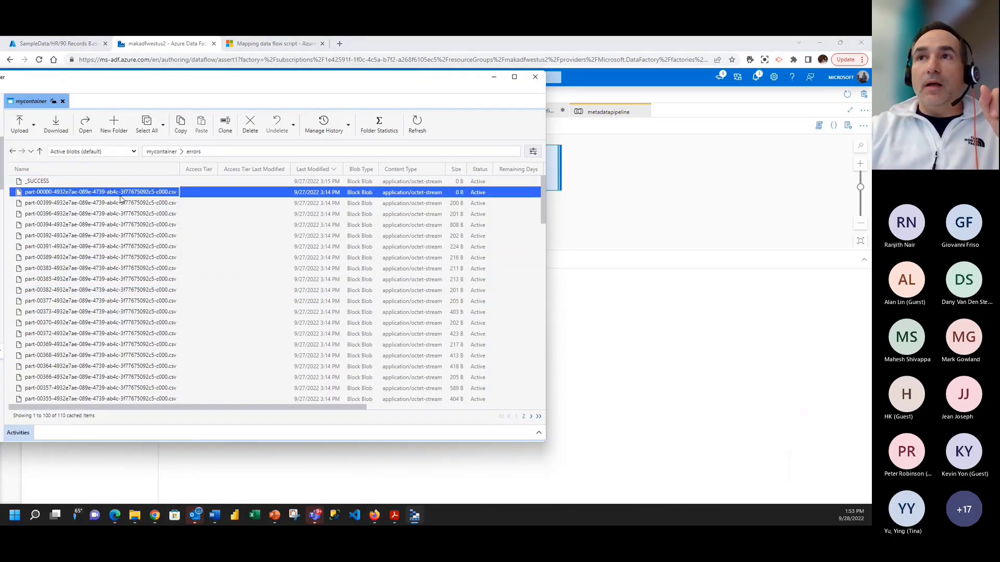
click(118, 228)
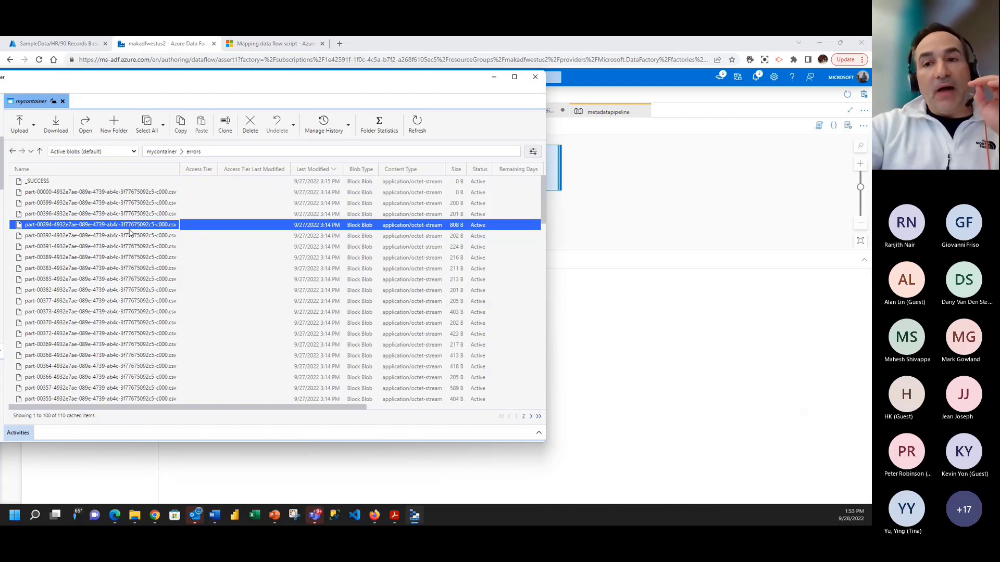
right_click(131, 233)
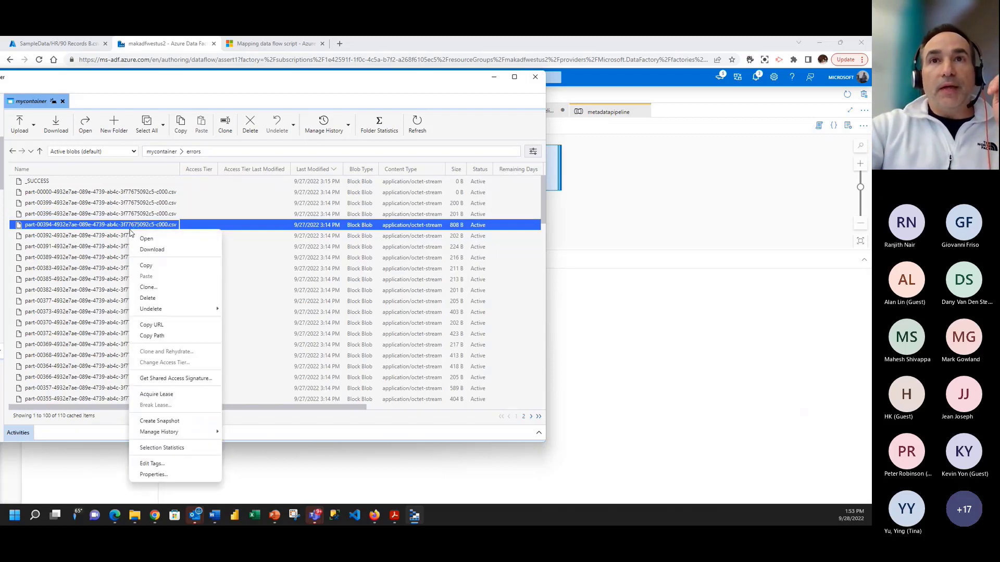
click(277, 225)
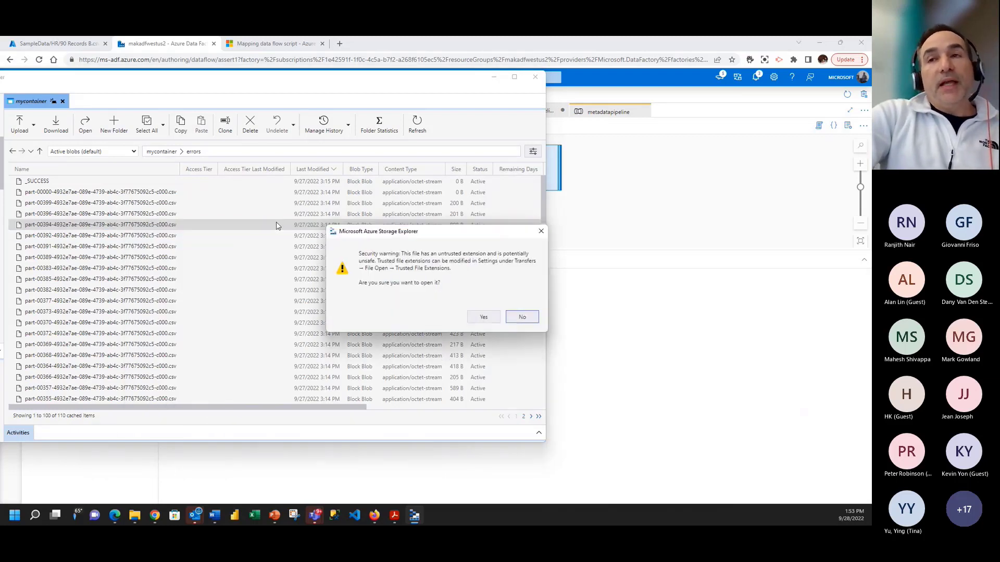
click(489, 316)
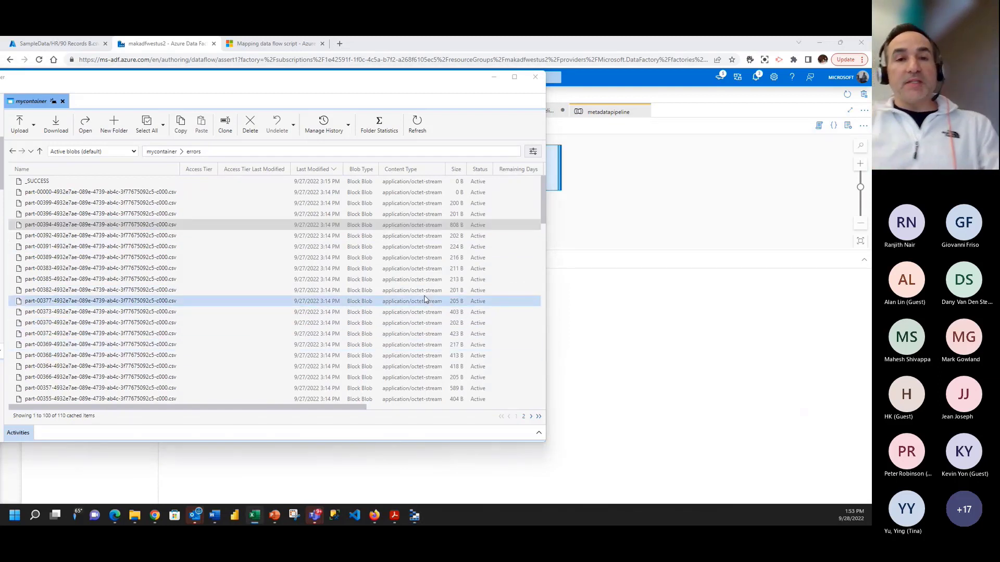
double_click(424, 299)
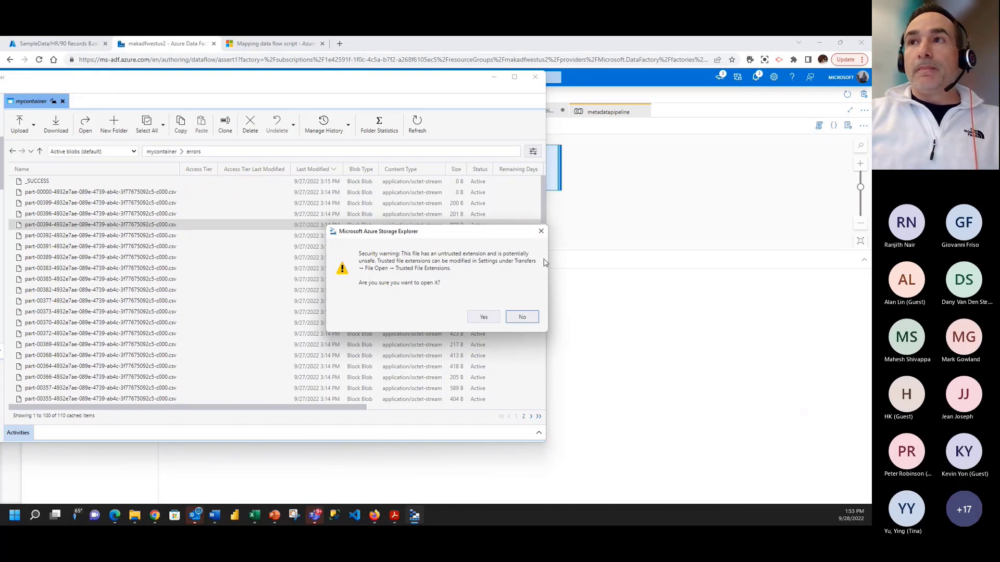
click(541, 231)
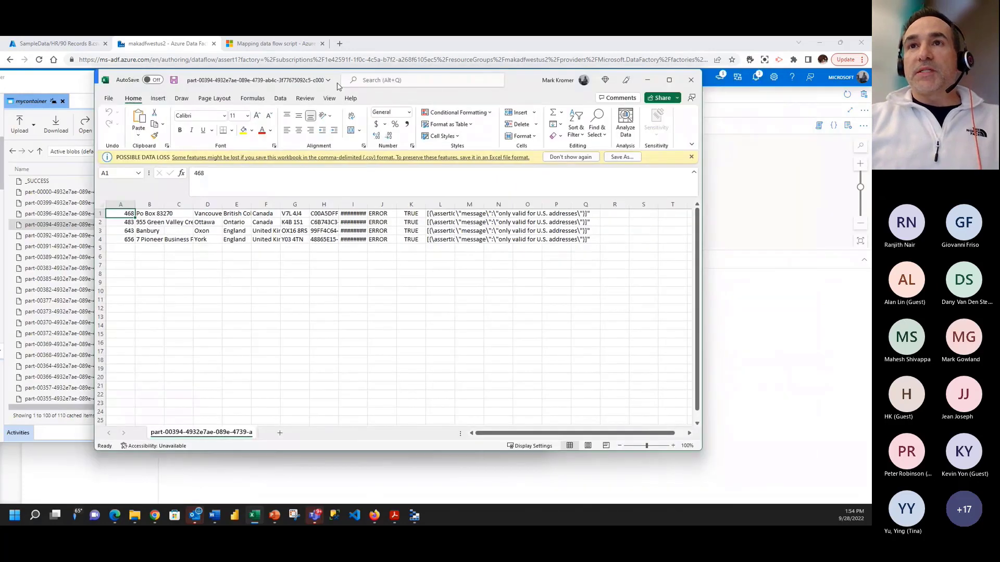
drag(337, 86, 329, 86)
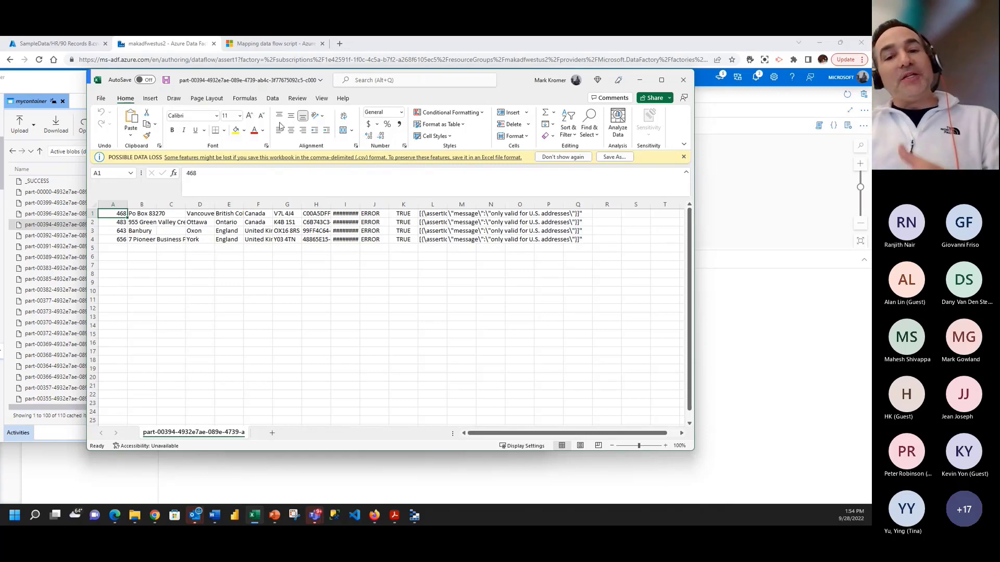
Step: Return to Azure Data Factory in the browser and refresh the debug run output of metadatapipeline
click(144, 44)
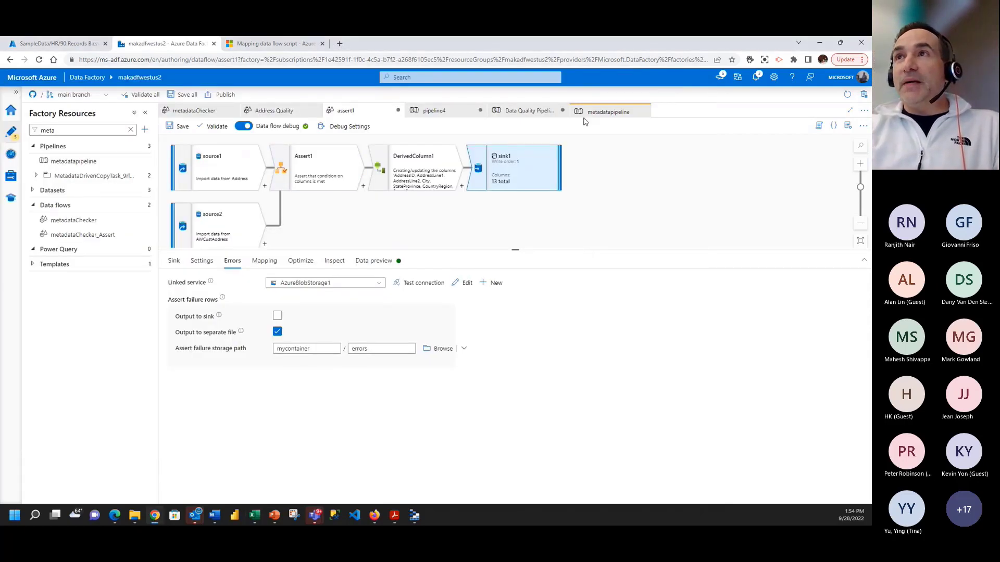
click(604, 111)
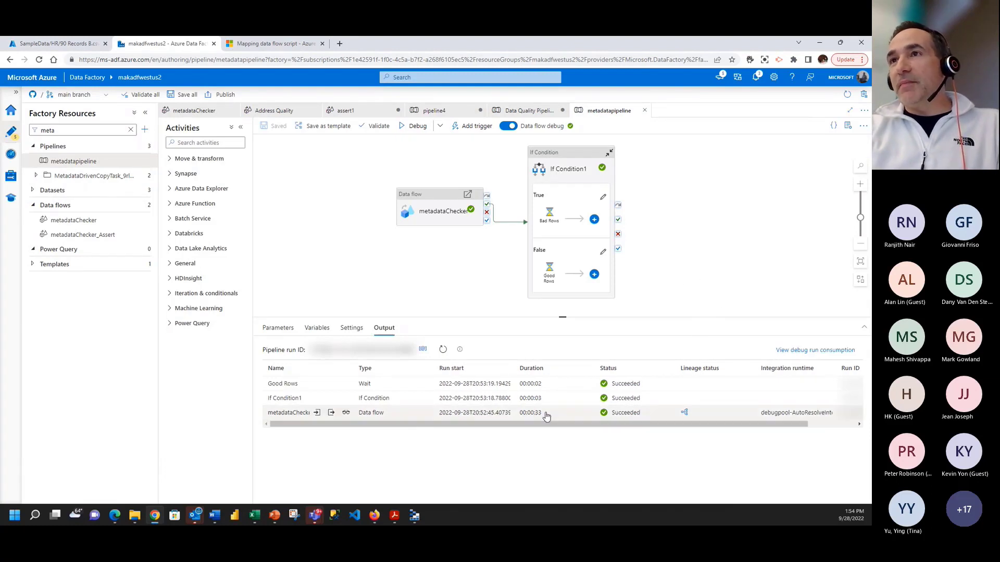
click(443, 351)
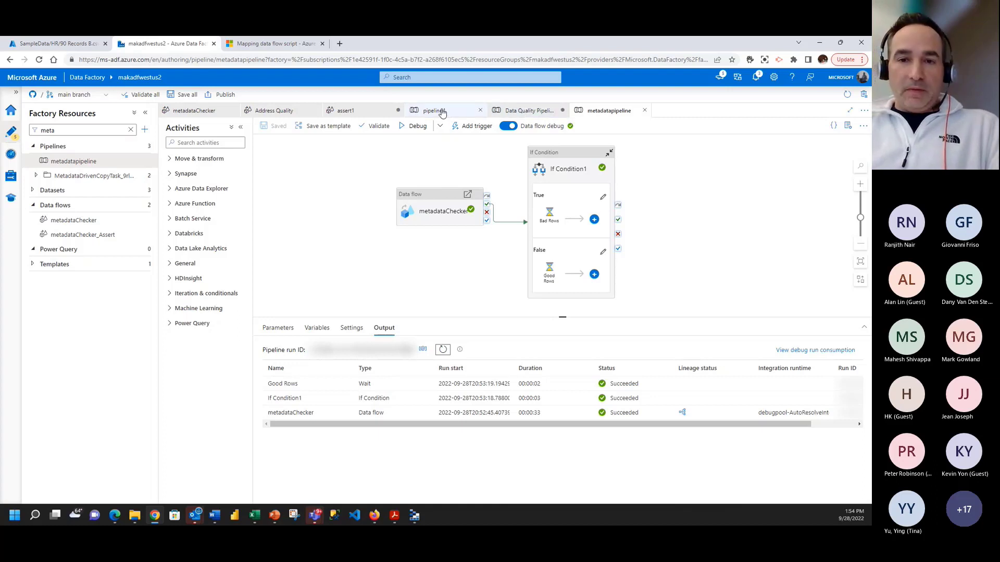
Step: Set the debug filename parameter of the metadataChecker data flow to 'SampleData/loan.csv' and load OutputToPipeline's data preview
click(512, 114)
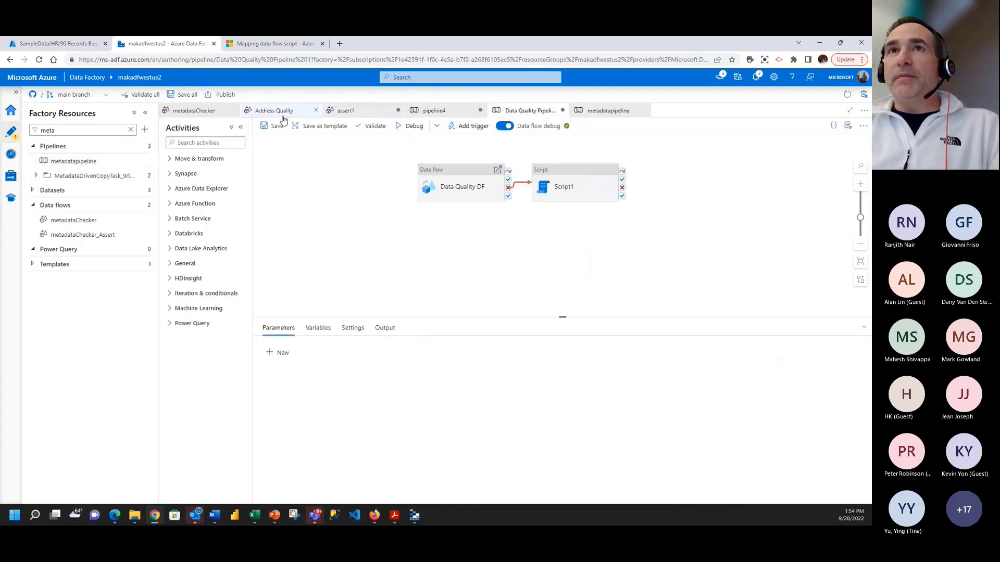
click(214, 115)
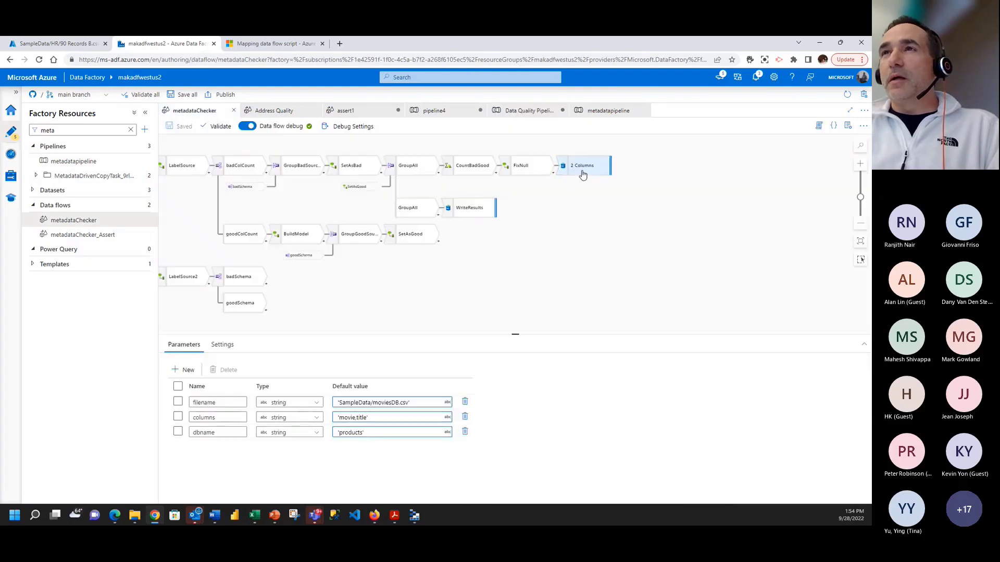
click(431, 402)
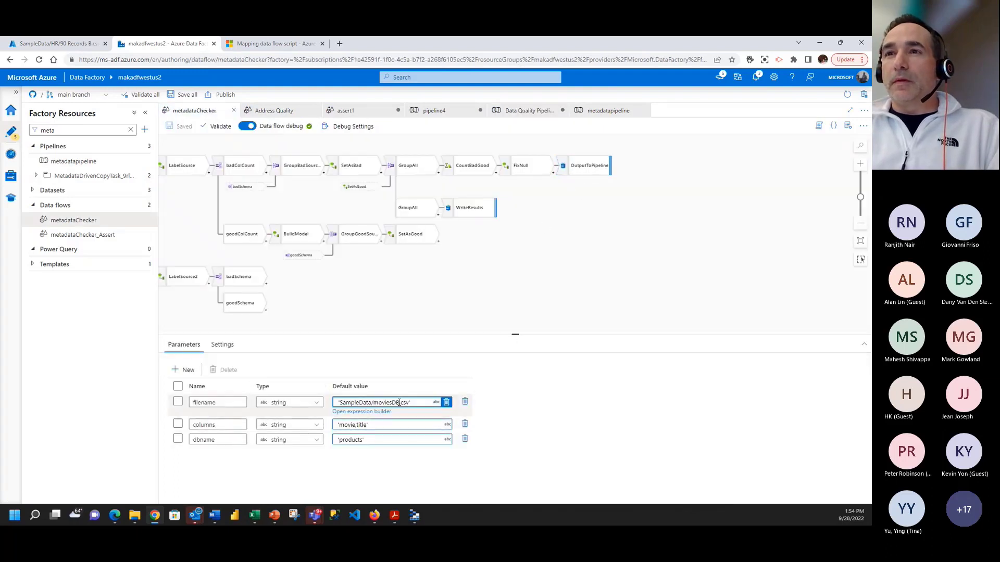
click(349, 127)
click(648, 115)
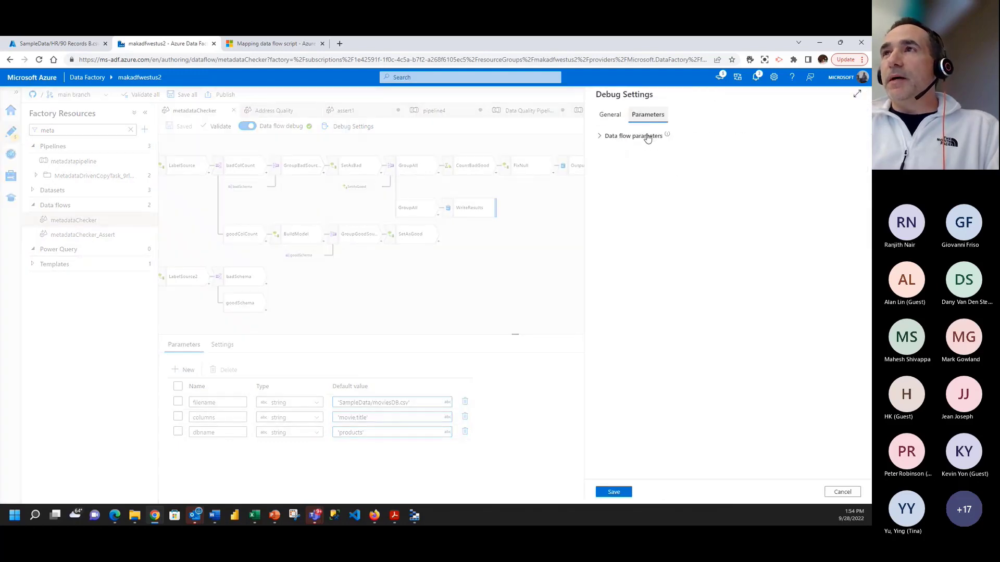
click(719, 164)
double_click(733, 162)
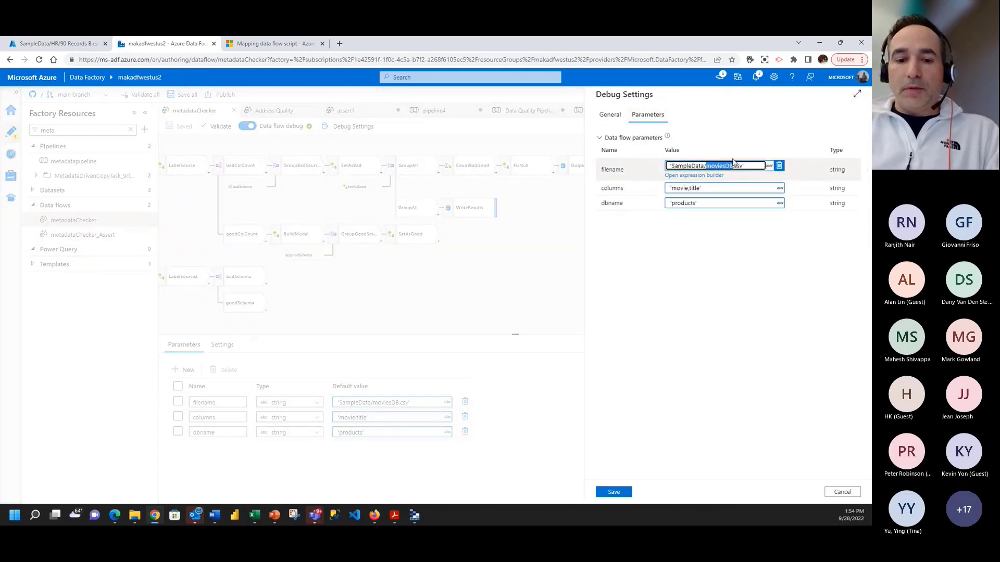
text(loan)
click(613, 492)
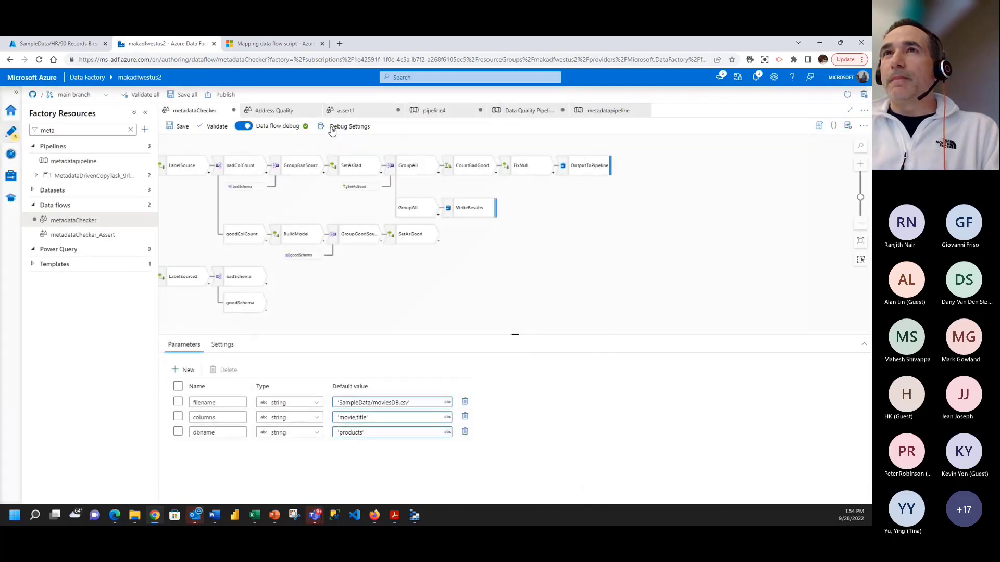
click(583, 166)
click(201, 382)
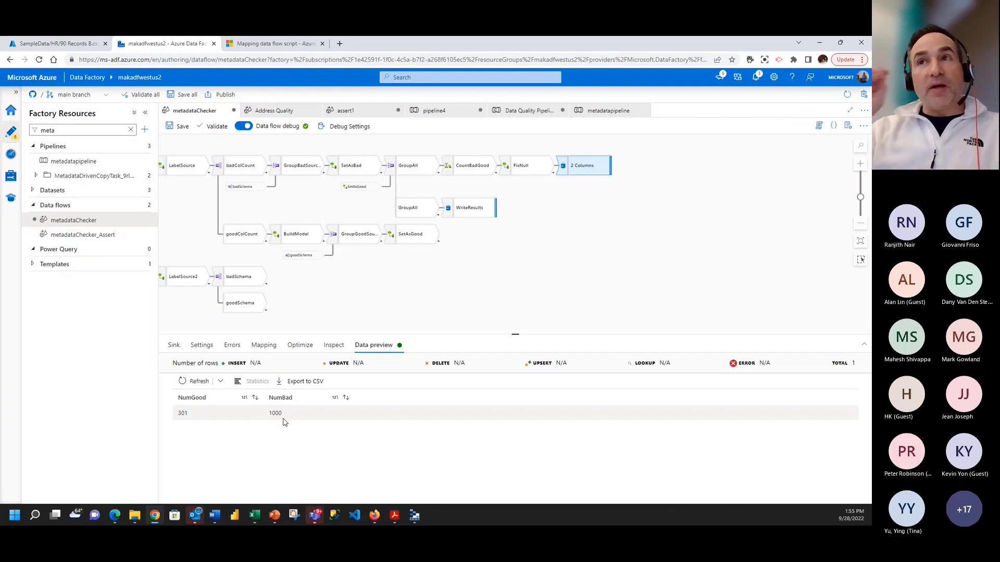
Step: Enable Fail data flow for the Assert1 transformation in the assert1 data flow
click(361, 113)
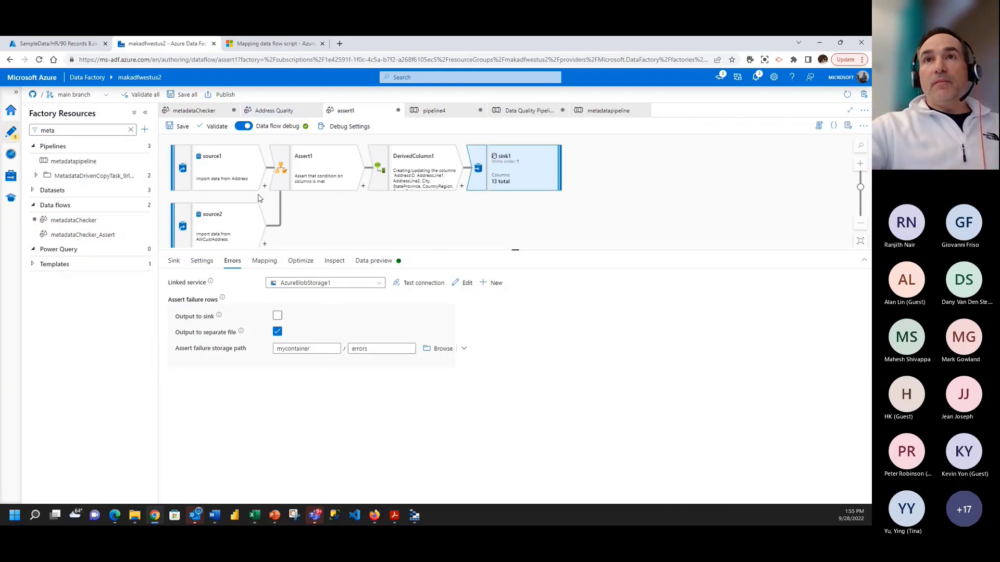
click(301, 181)
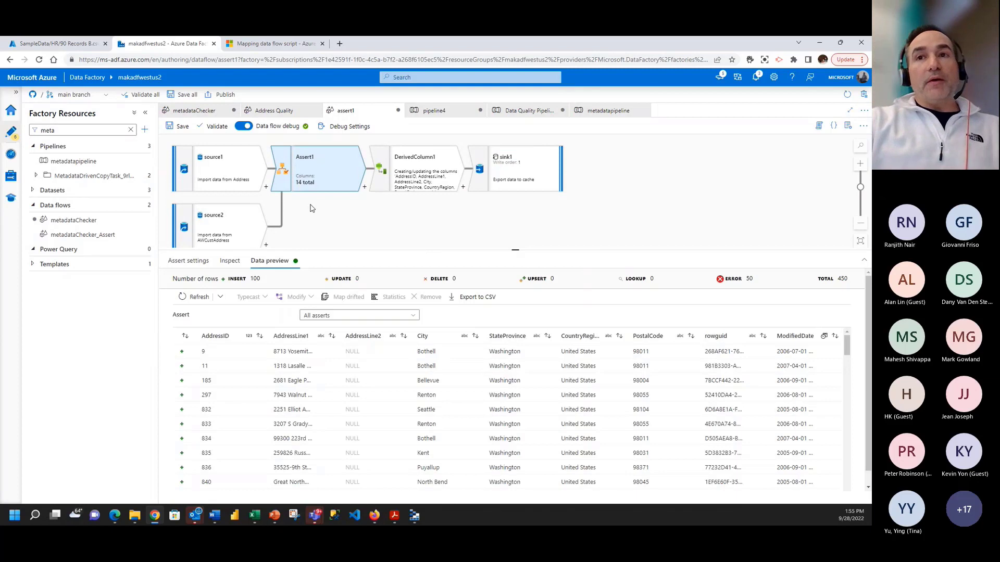
click(188, 261)
click(270, 379)
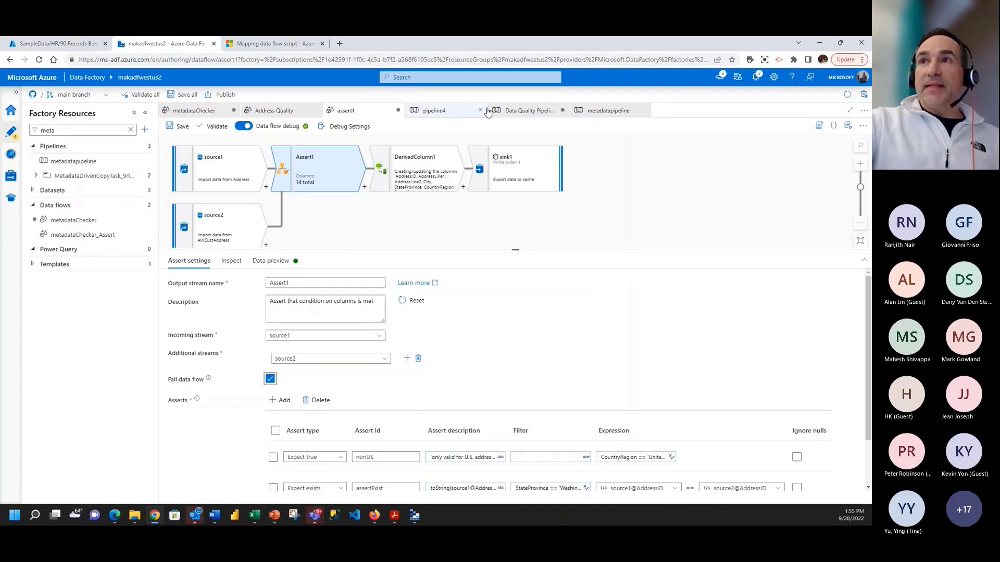
Step: Set the Data Quality DF activity in the Data Quality Pipeline to run the assert1 data flow
click(527, 110)
click(475, 187)
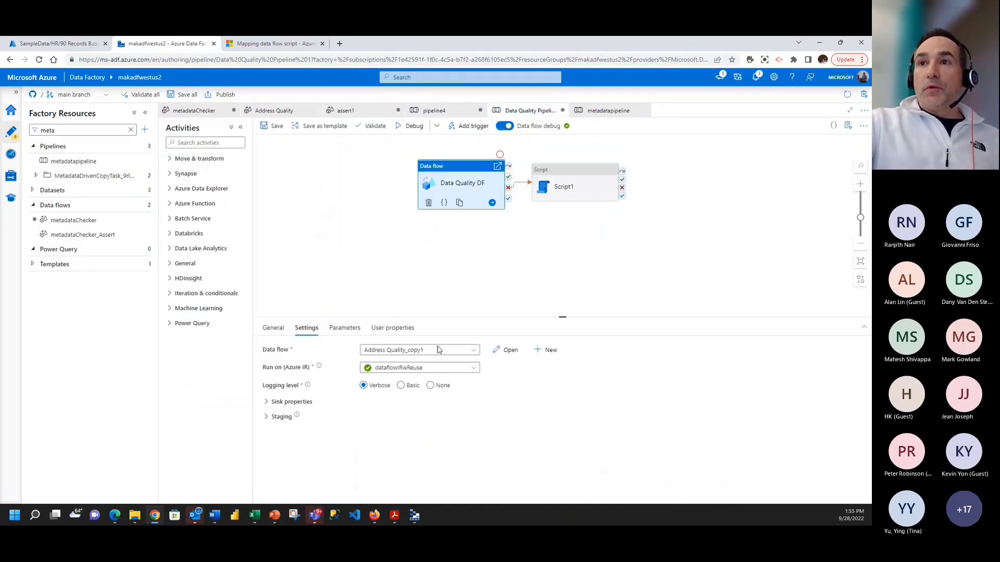
click(462, 351)
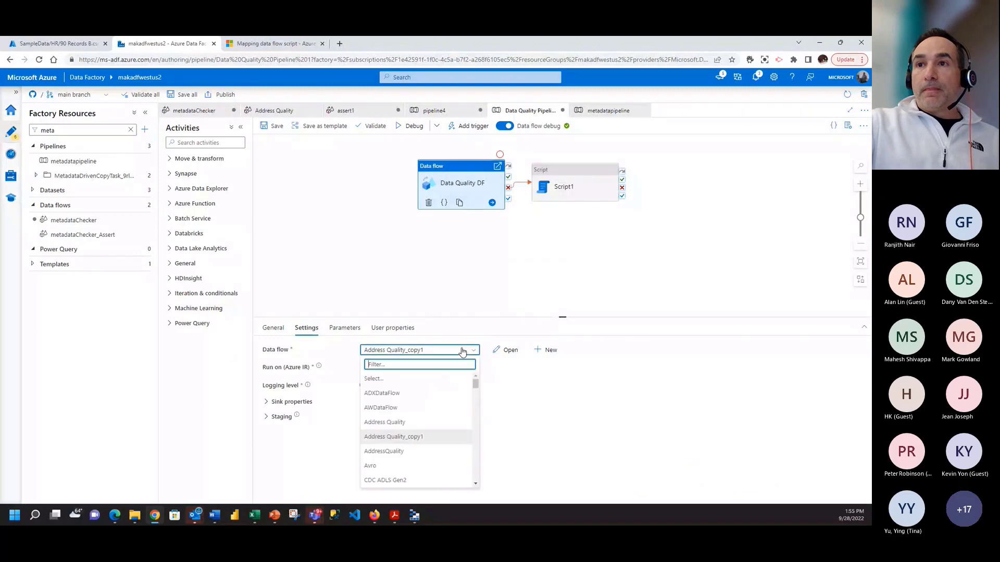
click(463, 350)
click(427, 354)
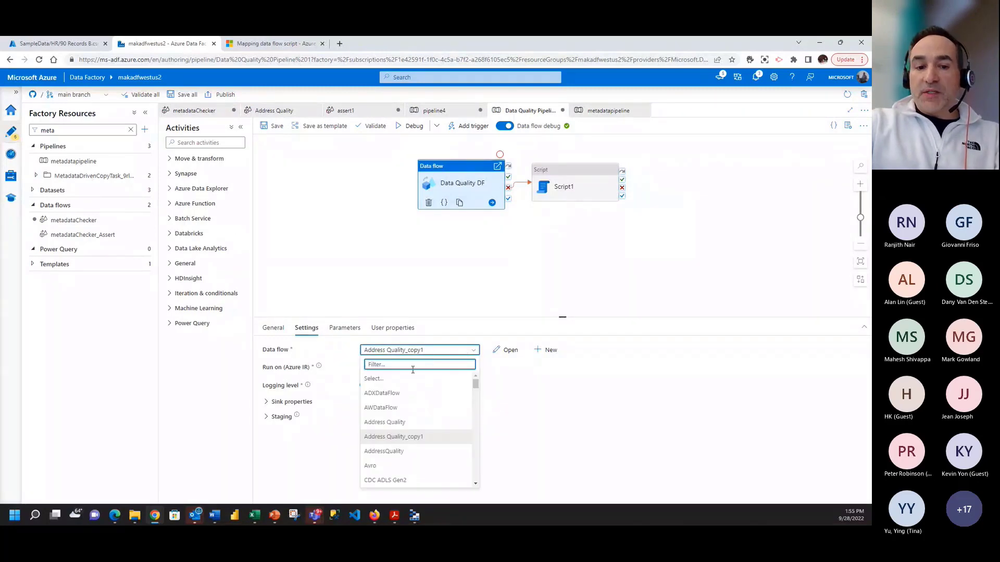
text(ss)
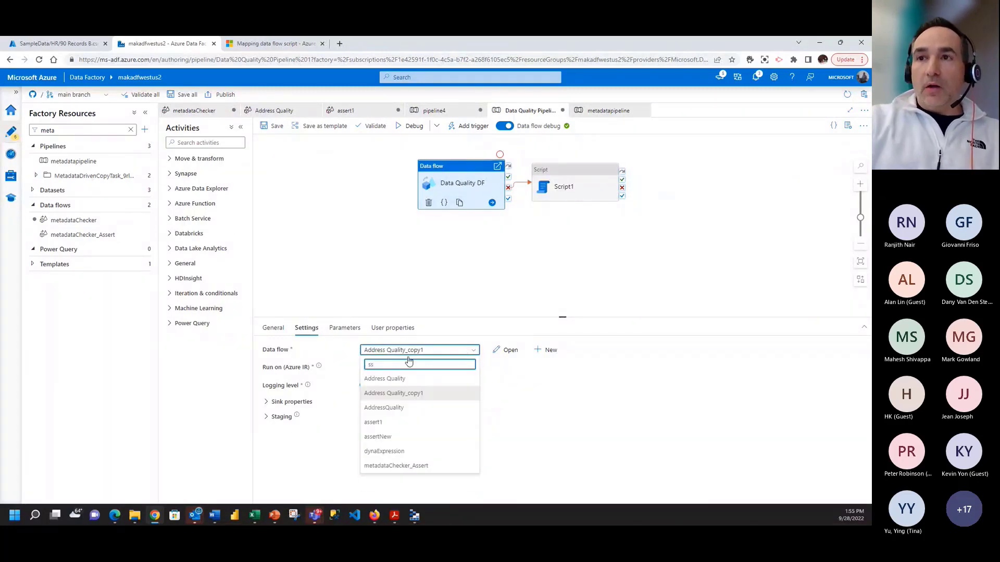
key(BackSpace)
key(BackSpace)
text(assert)
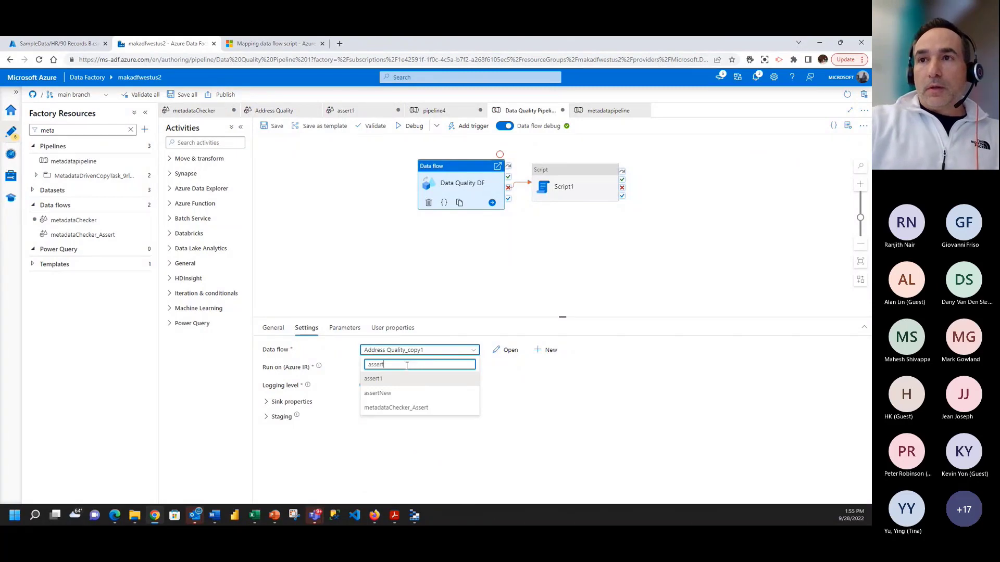
click(400, 379)
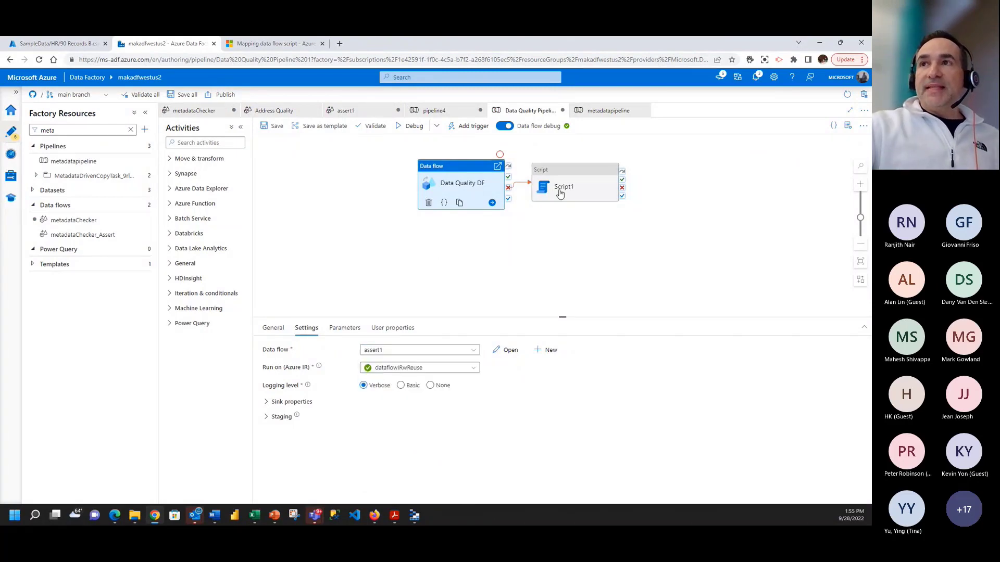
Step: Review Script1's query that inserts an error record into the dbo.ErrorLog table, including its column list and values
click(580, 185)
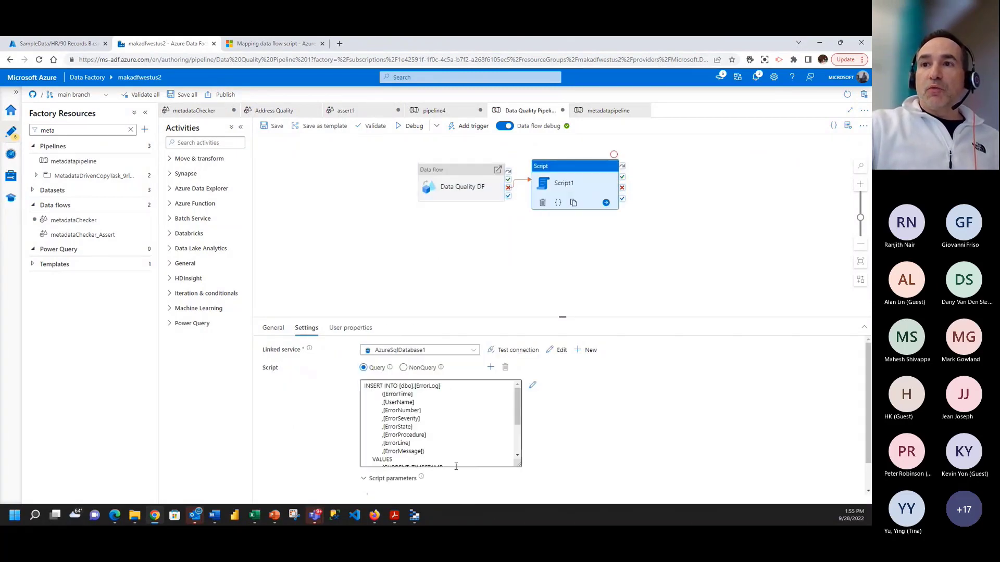
scroll(467, 440, down, 3)
click(451, 435)
scroll(451, 435, down, 2)
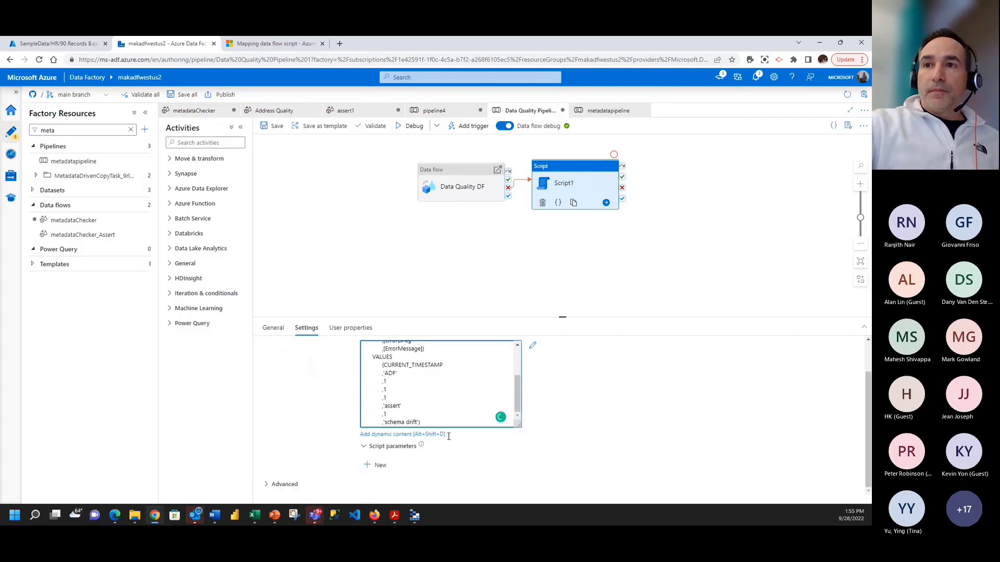
scroll(442, 408, up, 5)
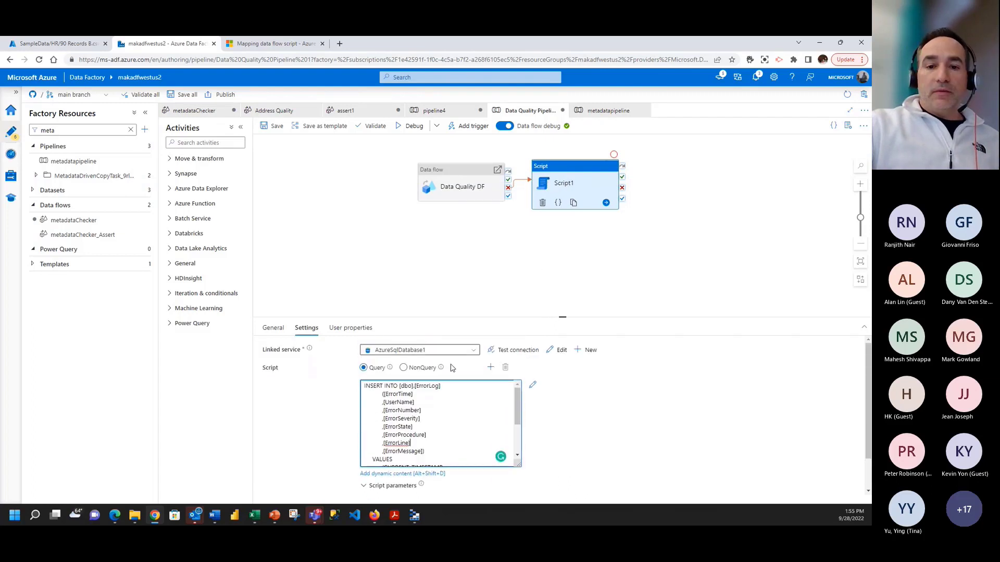
click(427, 396)
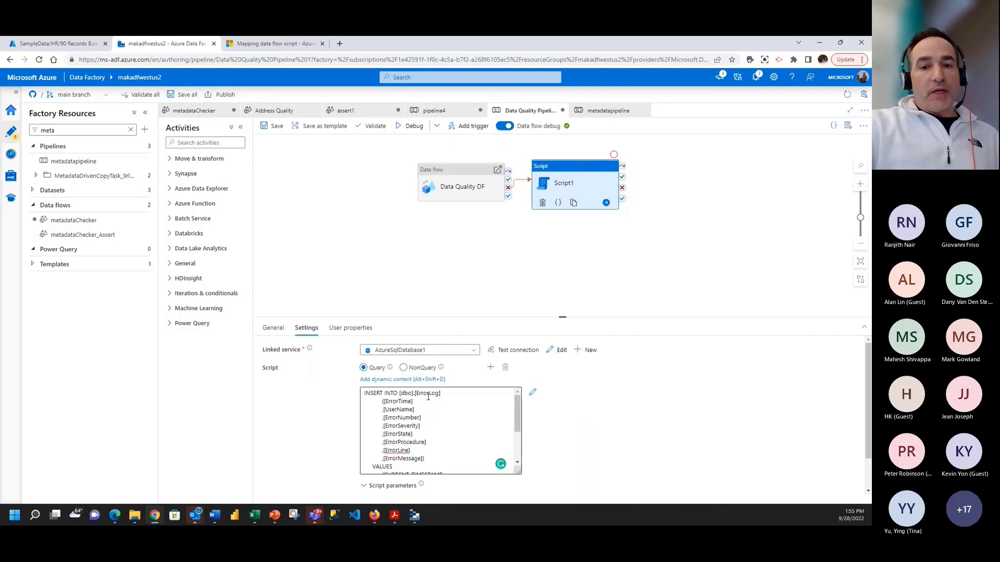